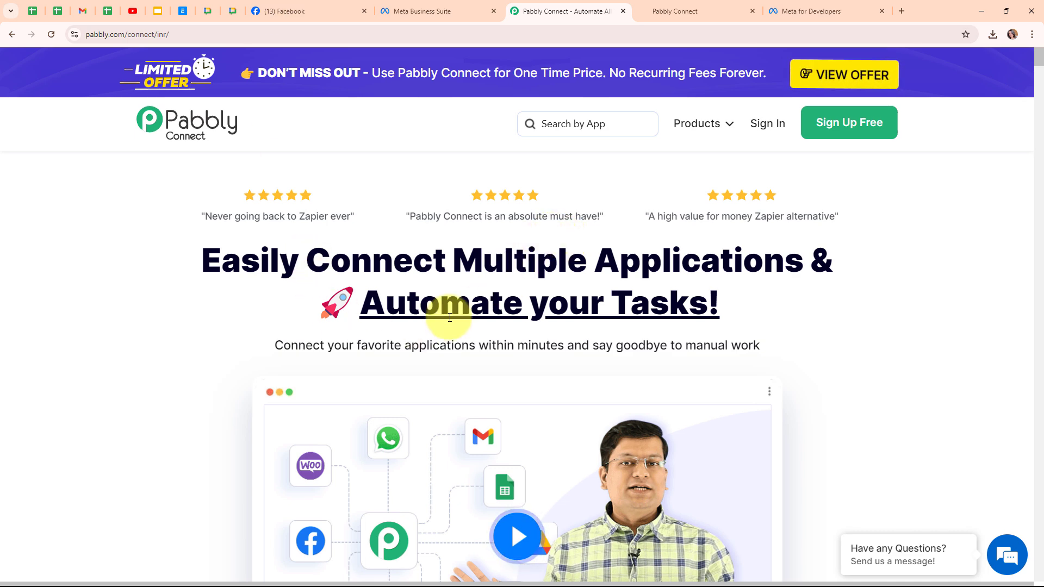
Step: View the Digital Dynamics Facebook page and the GoHighLevel contacts list, and return to the Pabbly Connect site
click(298, 6)
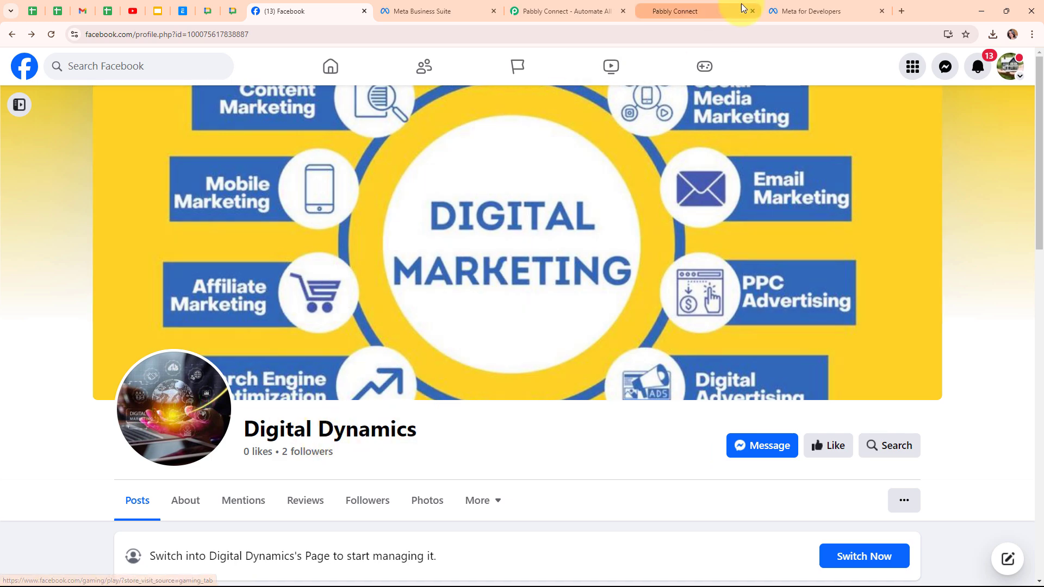
click(718, 9)
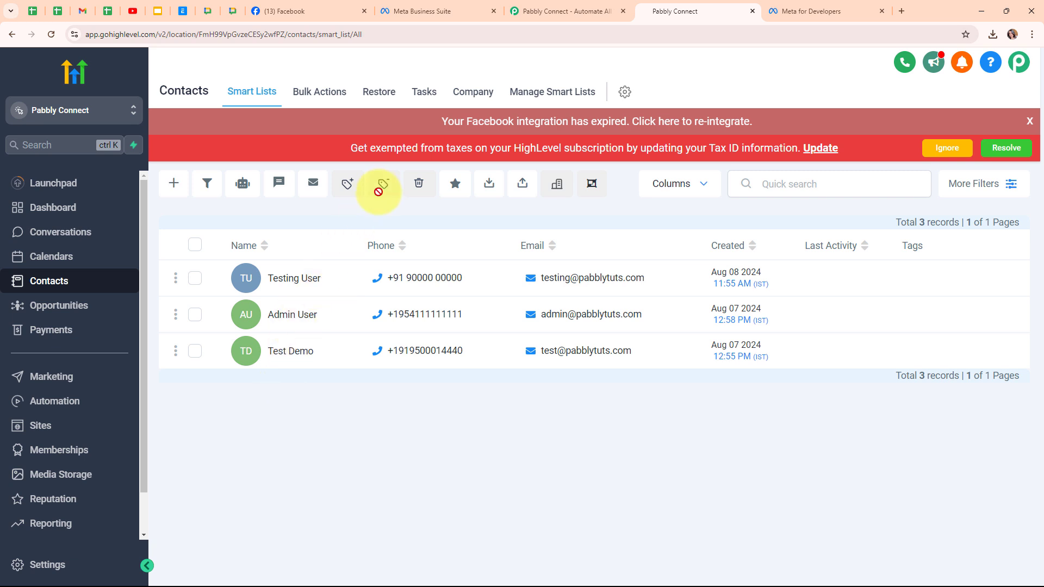
click(521, 12)
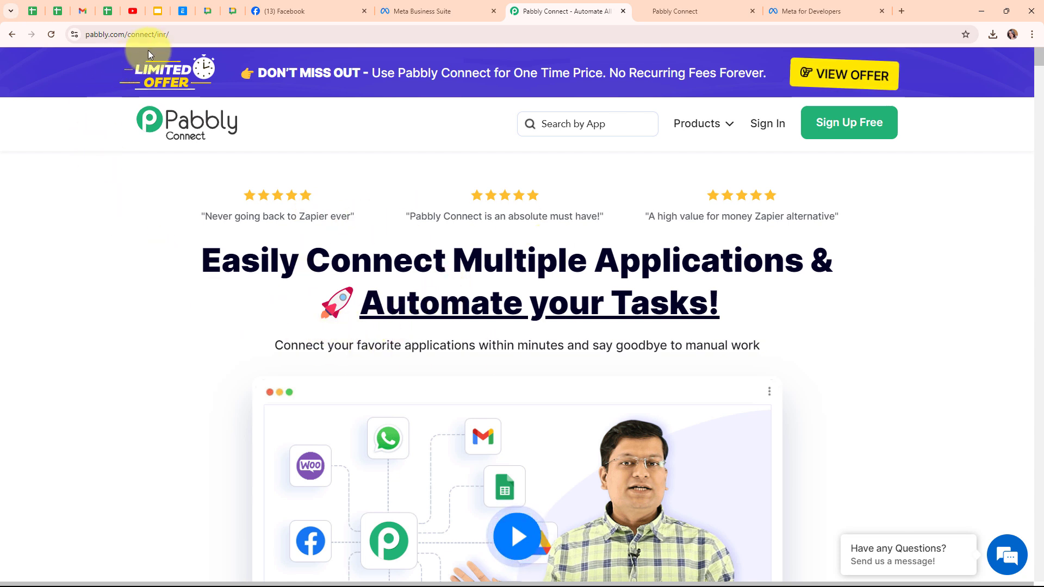
Step: Sign in to Pabbly and open the Pabbly Connect application
click(188, 36)
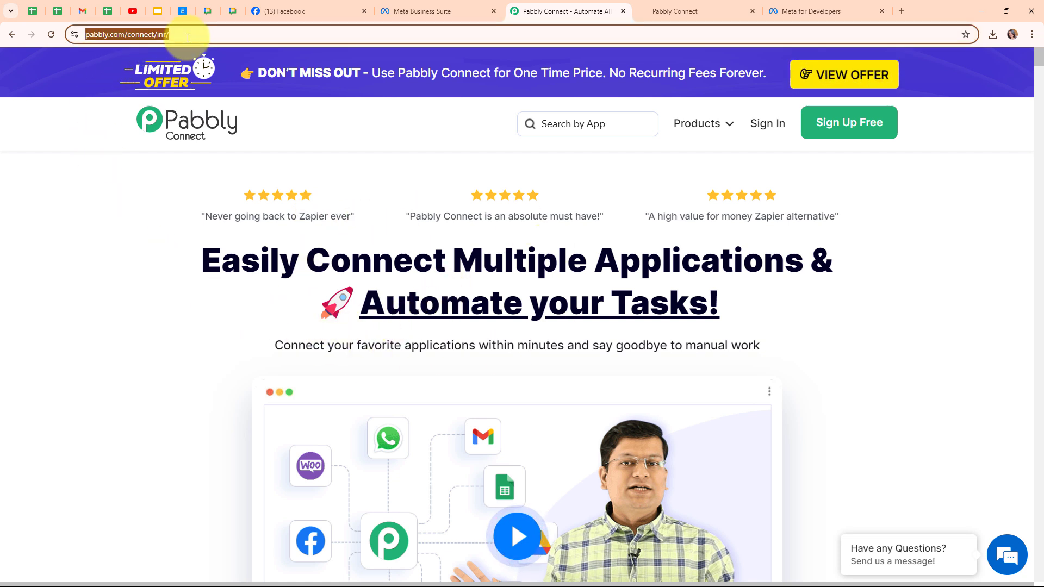
click(153, 166)
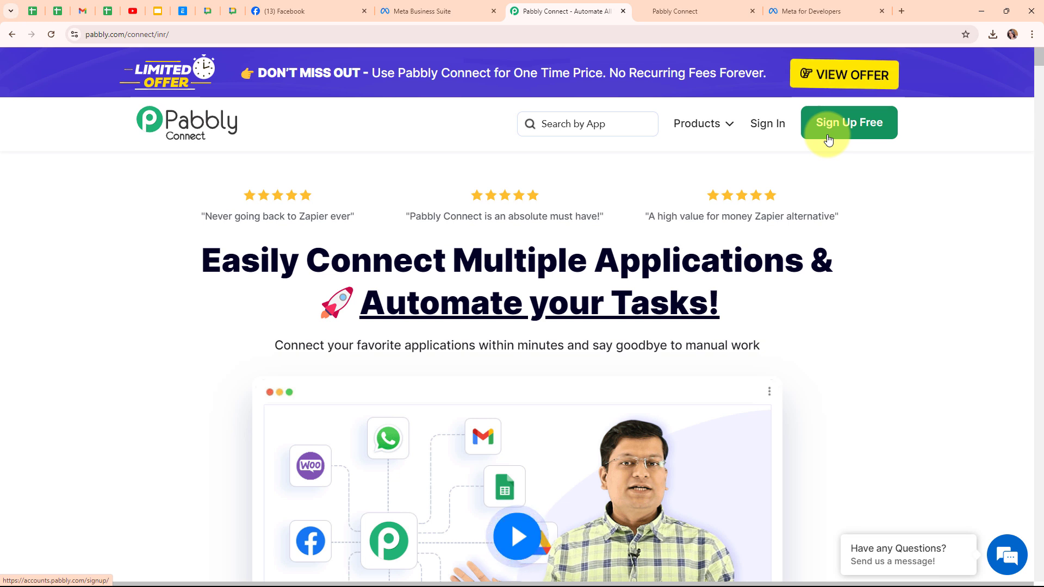
click(768, 124)
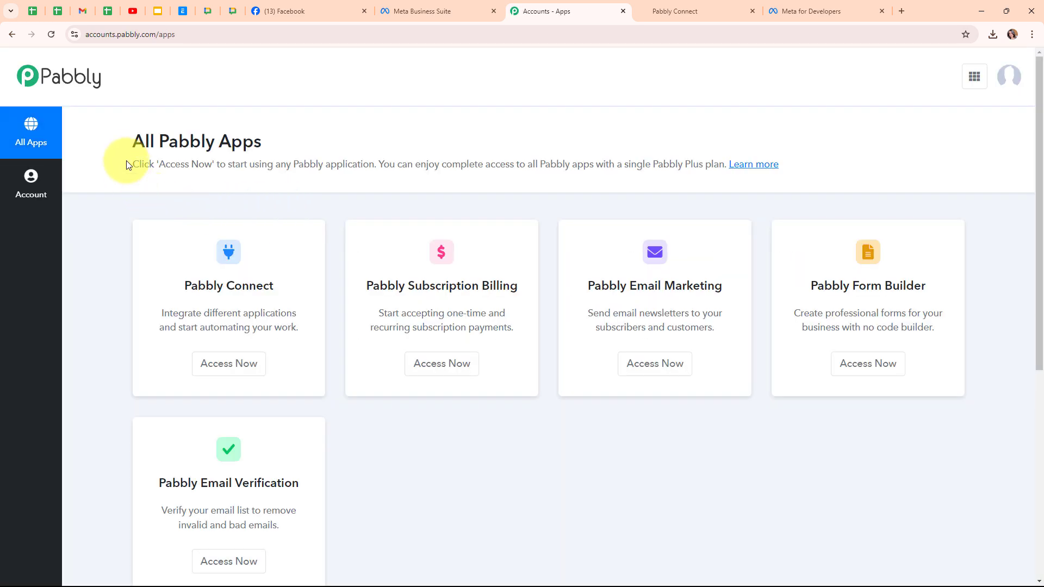
drag(129, 146, 327, 140)
click(327, 140)
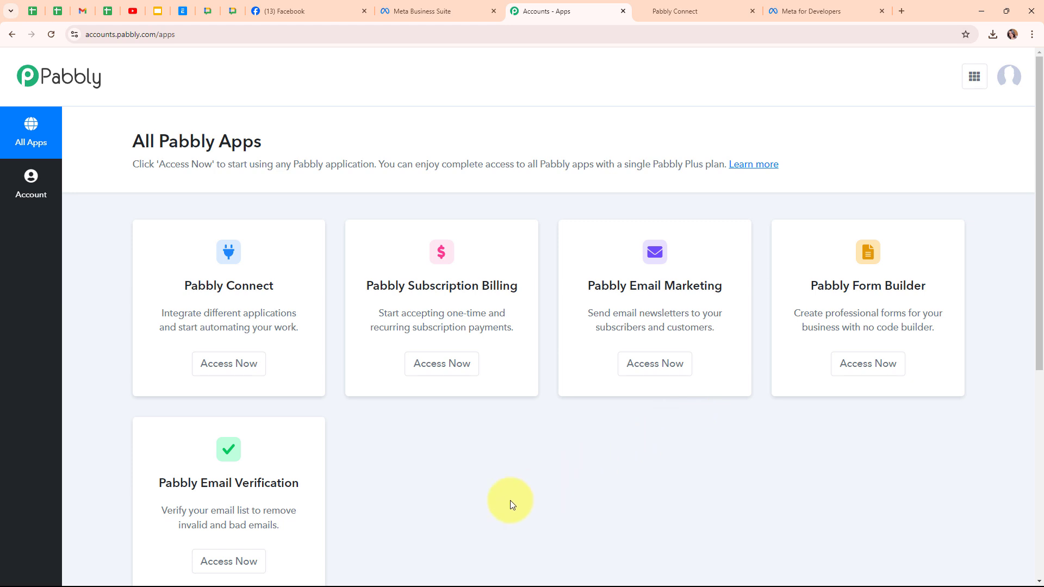
click(212, 373)
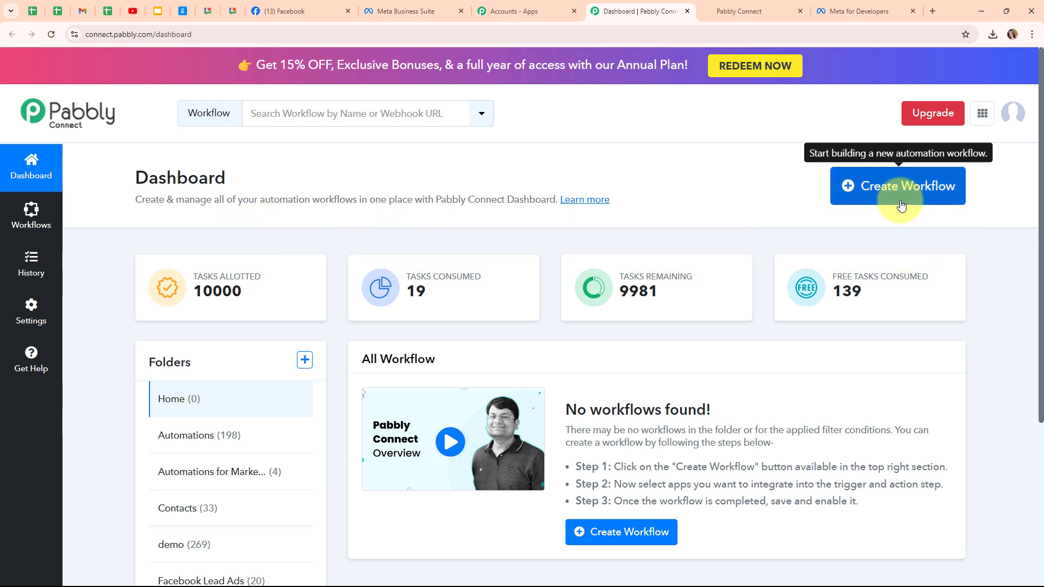
Step: Start a new workflow named "Add Facebook Lead Ads Leads to GoHighLevel & Send Mail via Outlook" in the Facebook Lead Ads folder
click(901, 204)
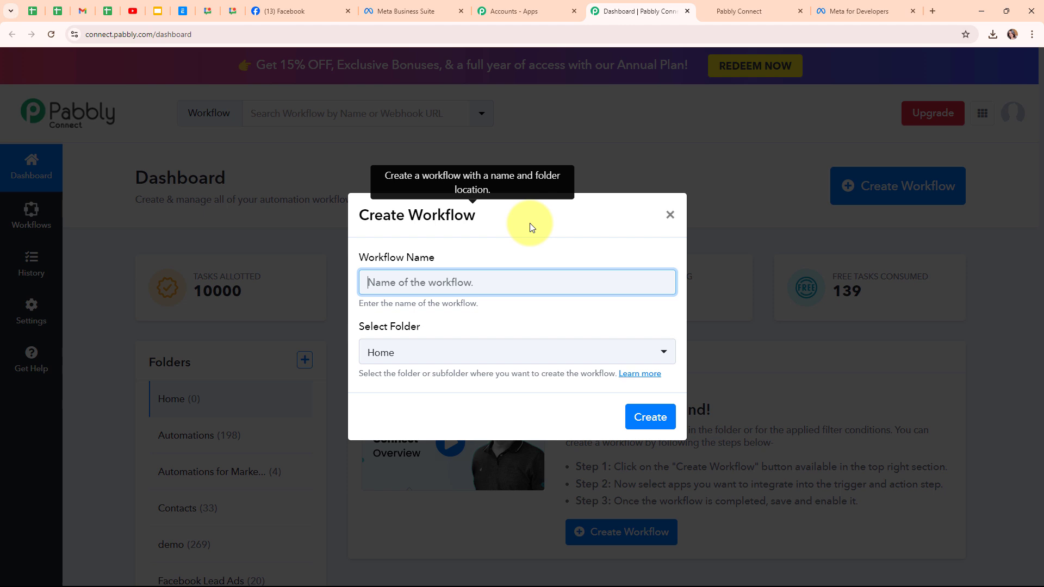
text(Facebook Lead Ads Leads to GoHighLevel & Send Mail via Outlook)
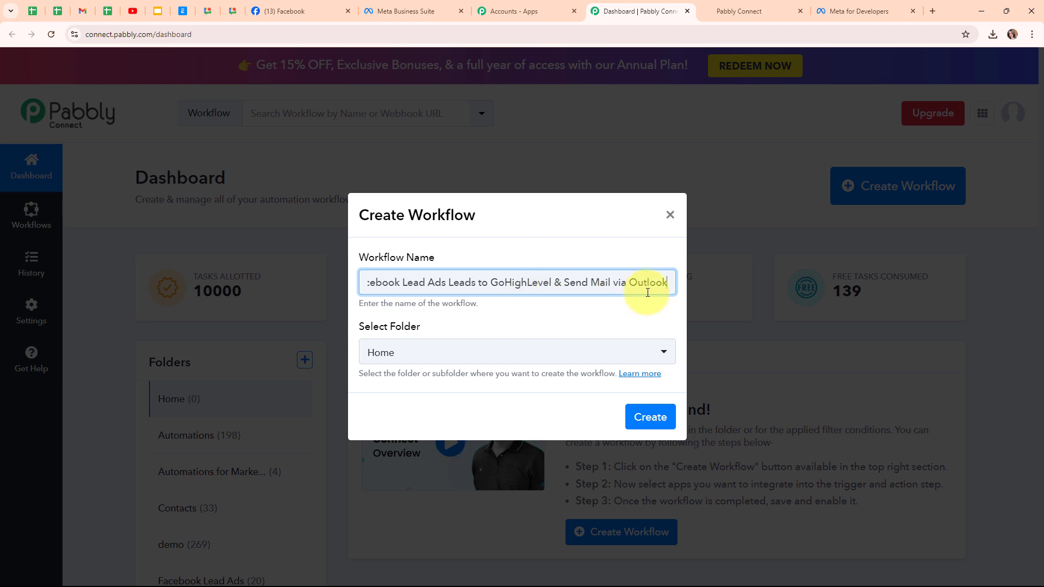
click(524, 320)
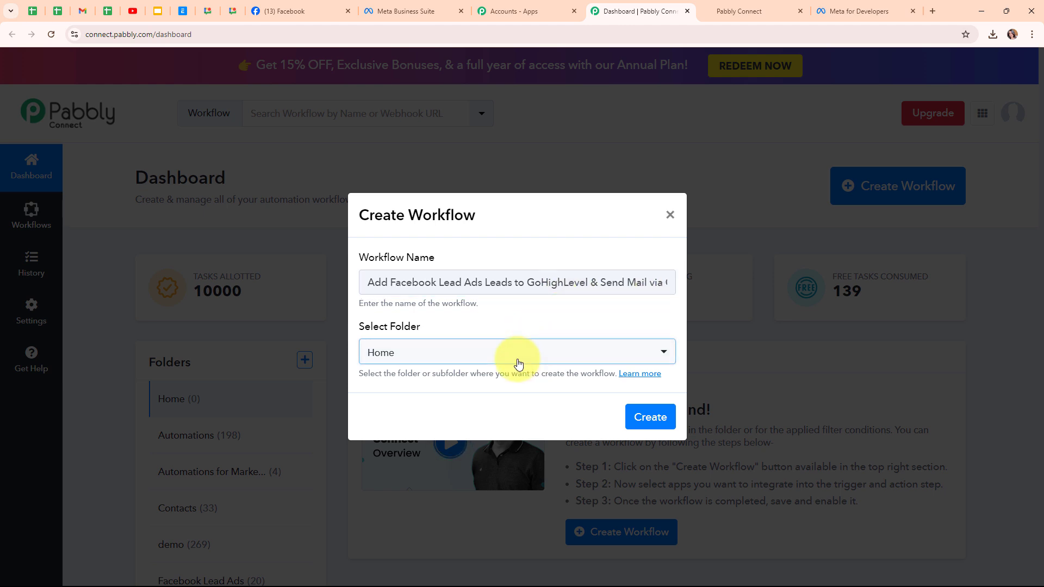
click(519, 363)
click(469, 262)
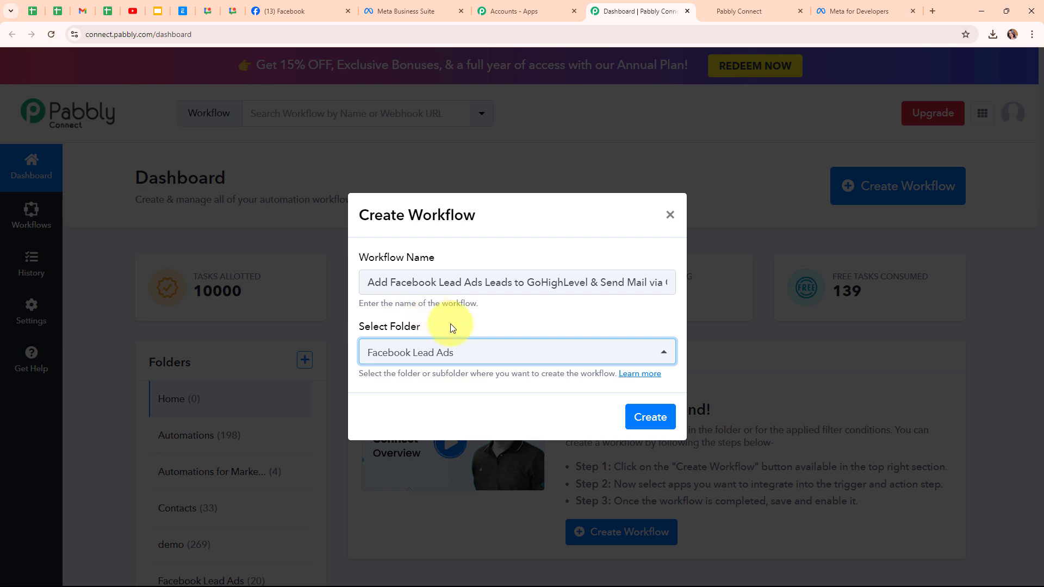
Step: Look through the Pabbly forum article about folders and return to the workflow creation dialog
click(652, 380)
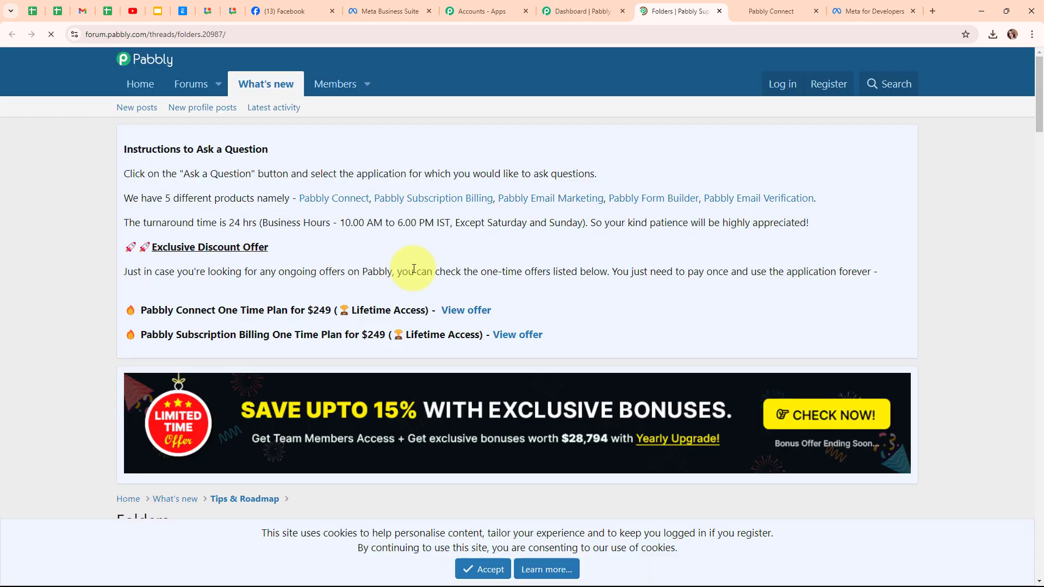
scroll(413, 268, down, 8)
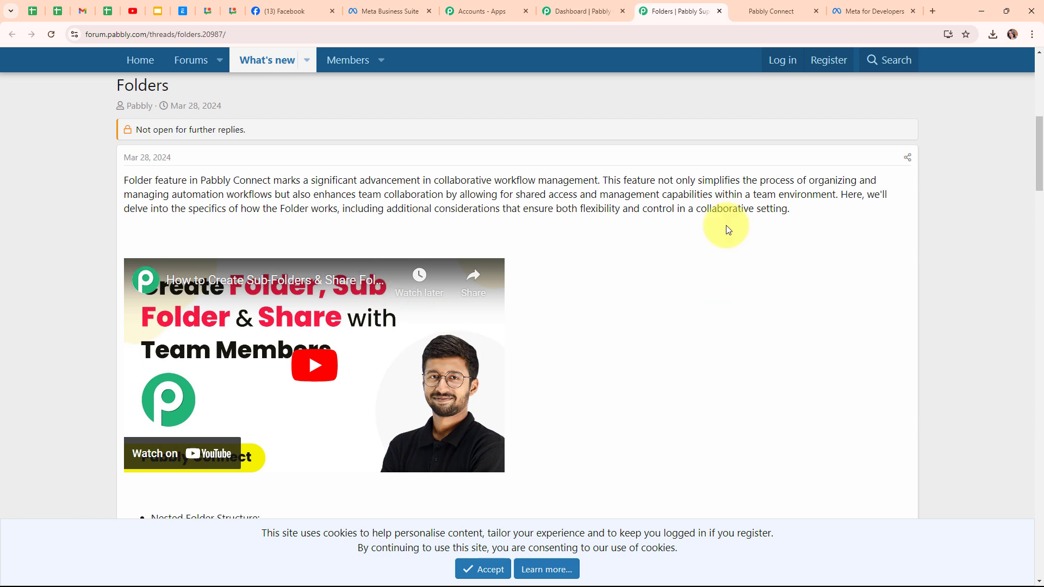
click(720, 11)
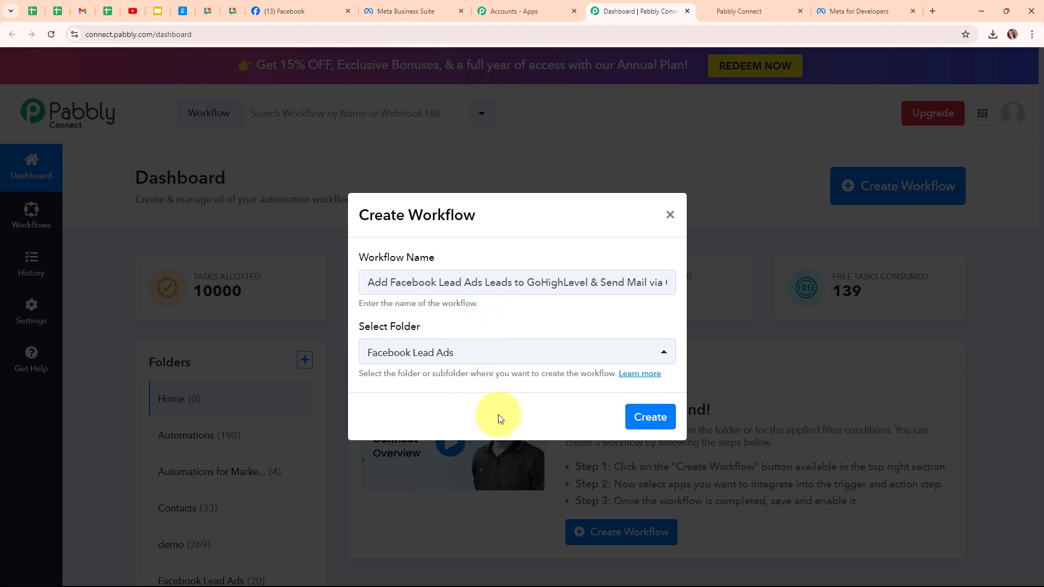
Step: Create the workflow and collapse its trigger section to view the trigger and action steps
click(640, 424)
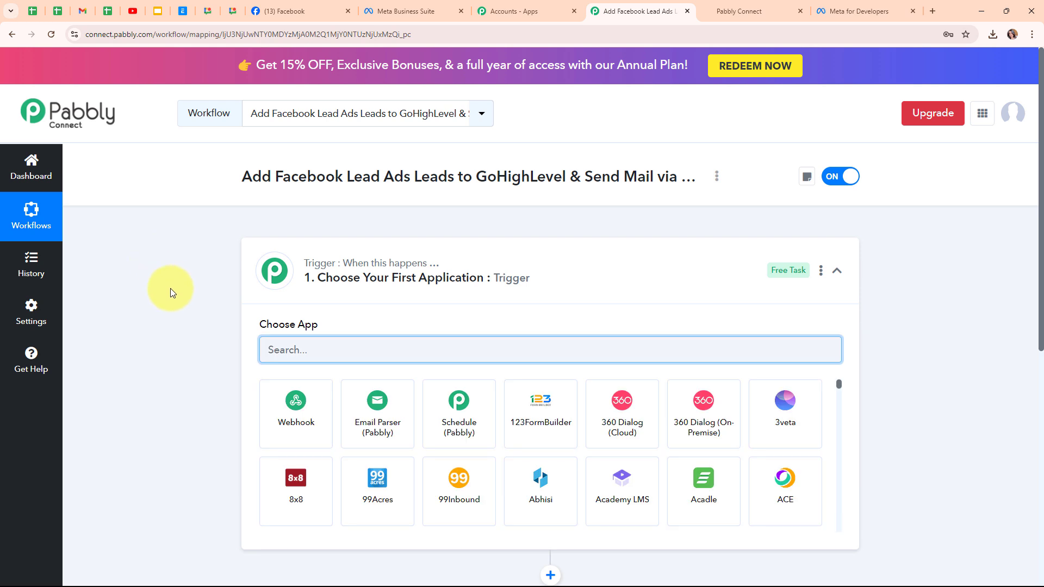
click(836, 271)
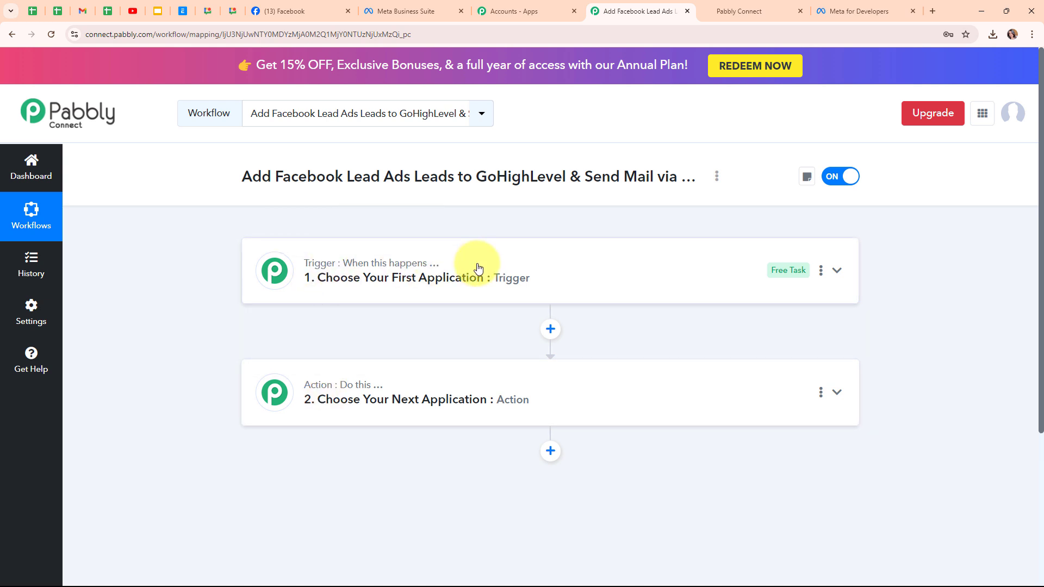
mouse_move(379, 392)
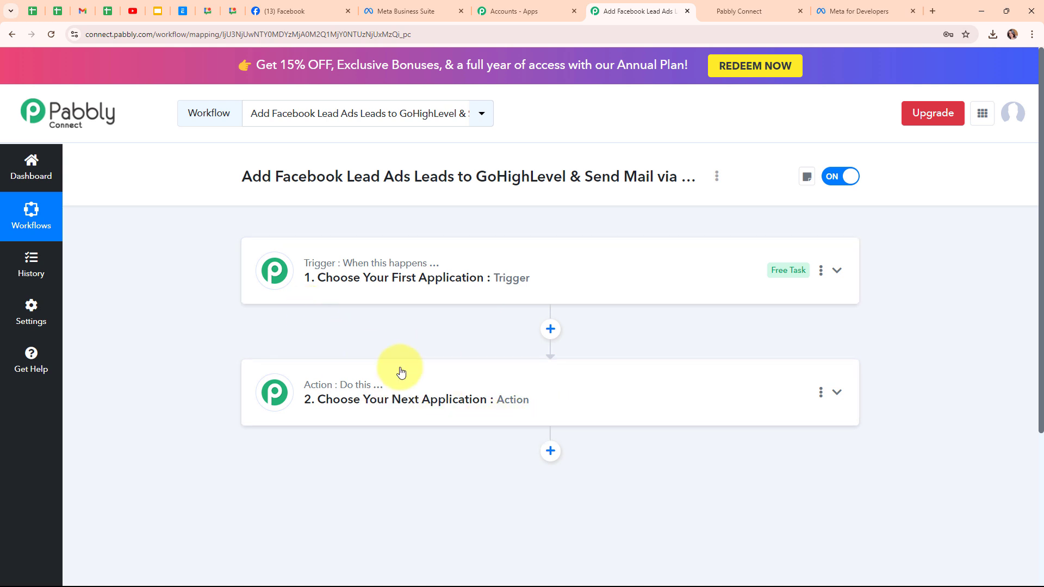
Step: Choose Facebook Lead Ads as the trigger app with New Lead (Instant) as the trigger event
click(725, 276)
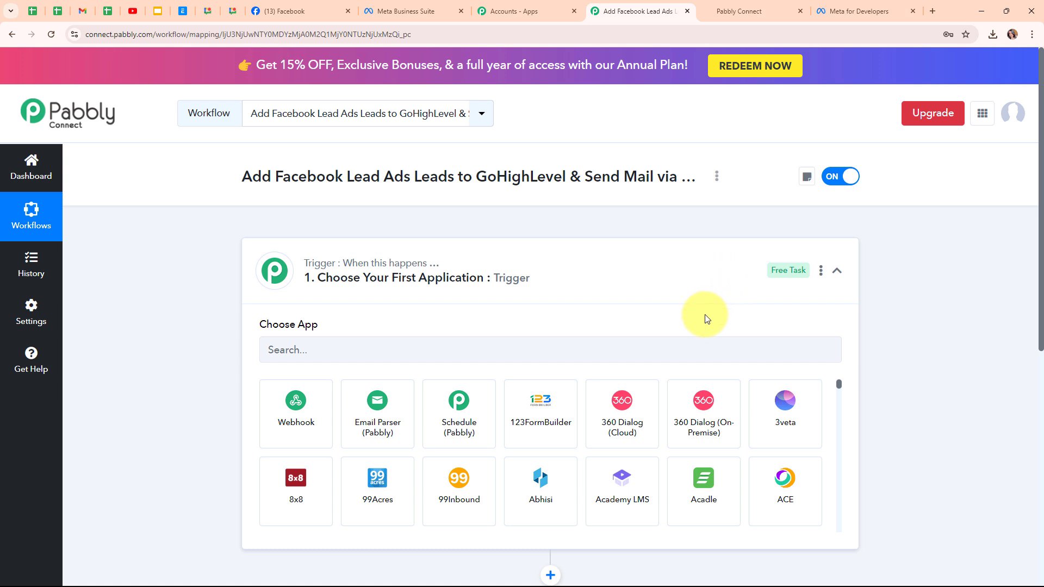
click(265, 346)
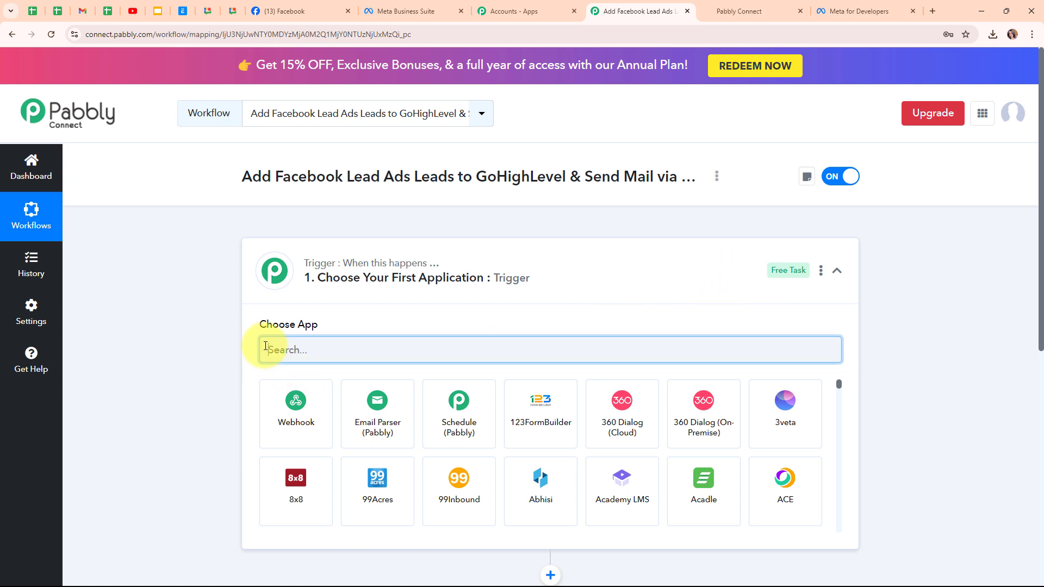
text(face)
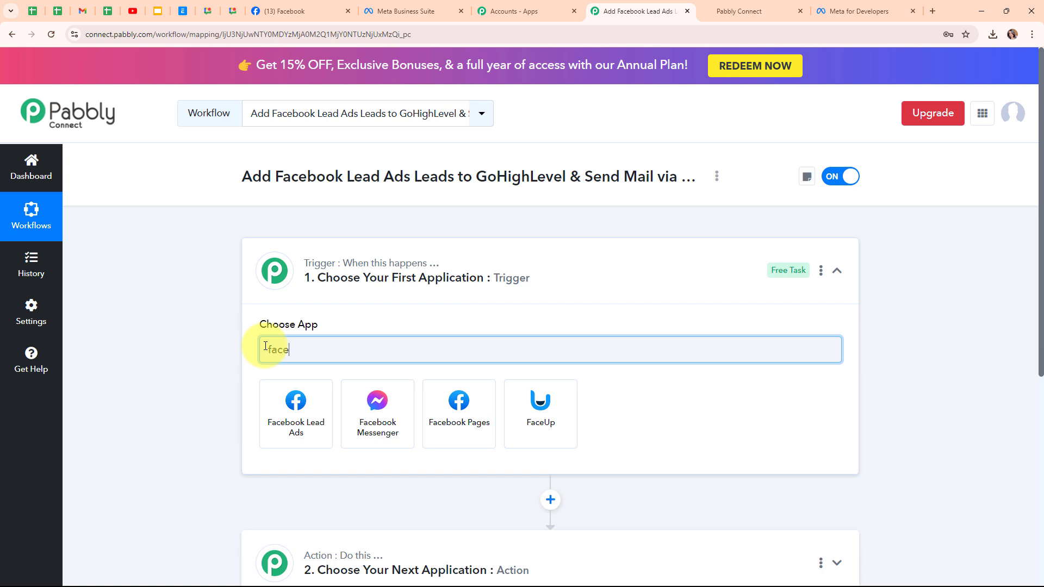
click(271, 429)
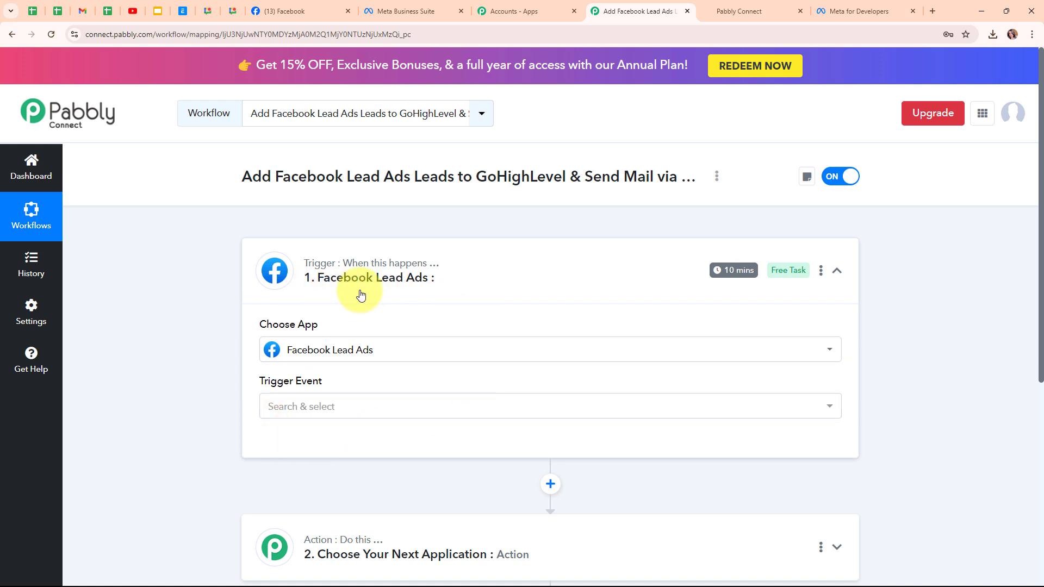
click(349, 408)
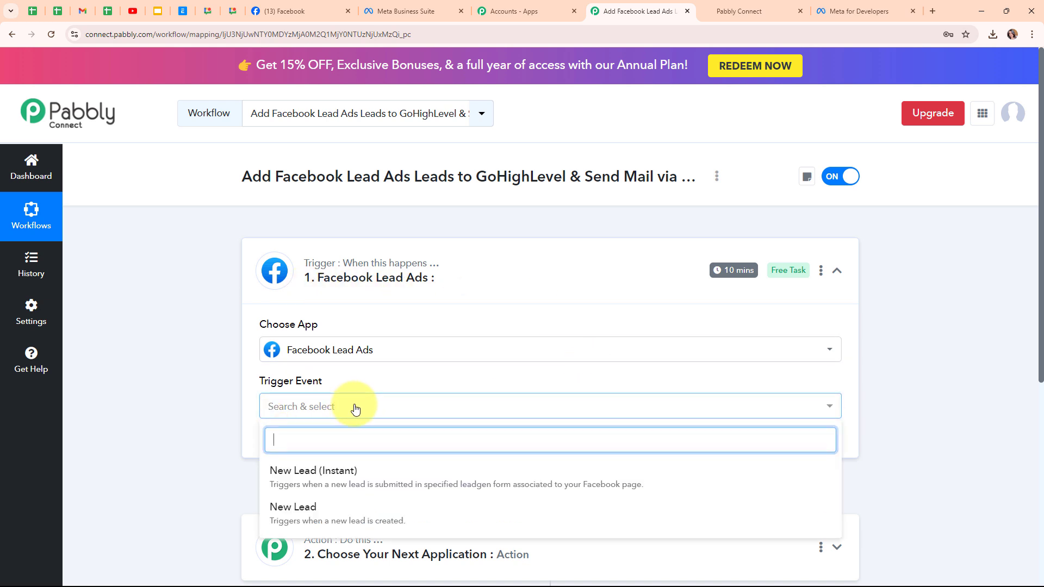
click(372, 482)
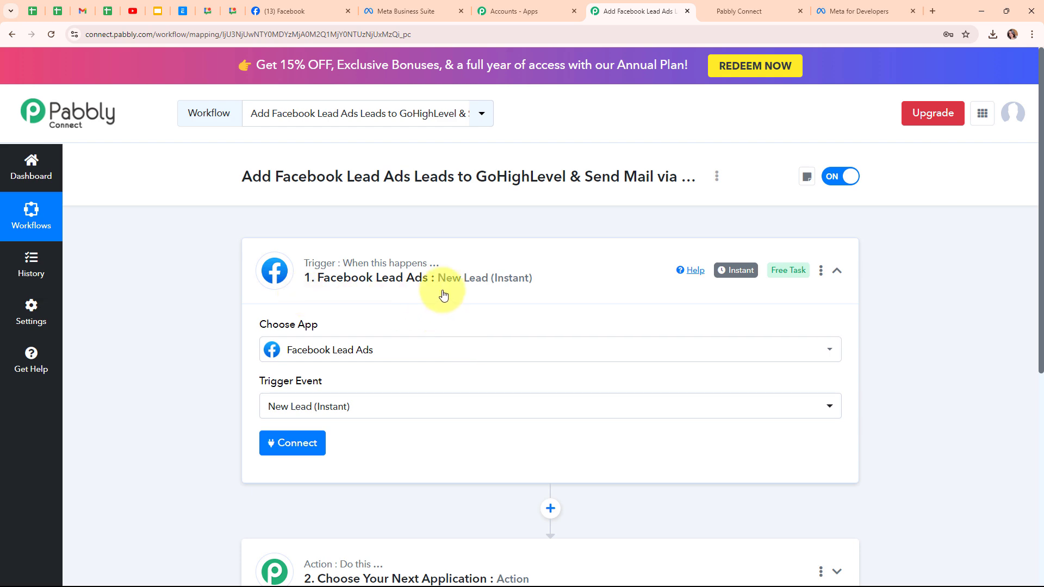
Step: Add a new connection for the Facebook Lead Ads trigger and authorize the Facebook account
click(313, 452)
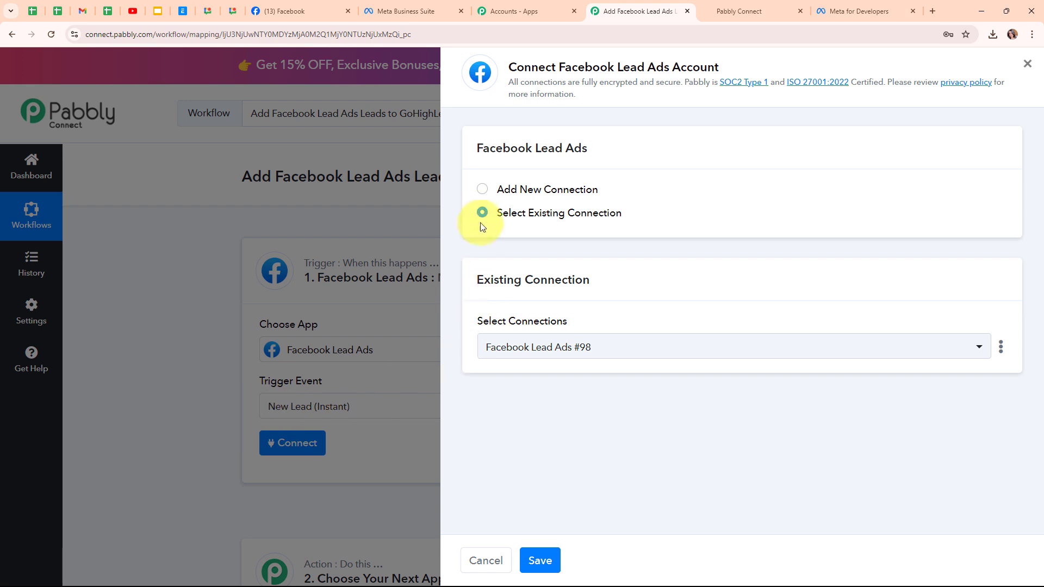
click(483, 190)
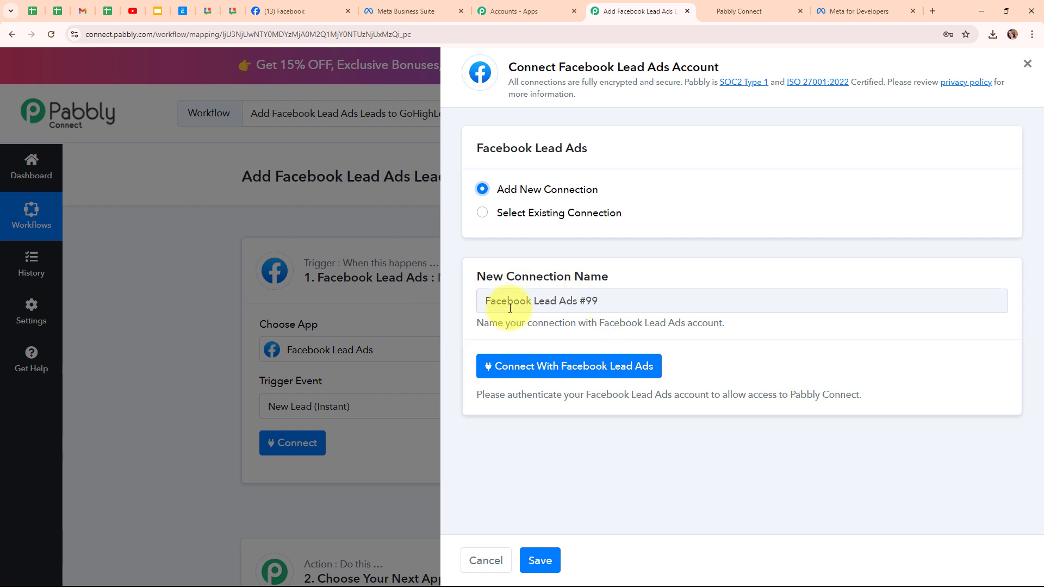
click(557, 370)
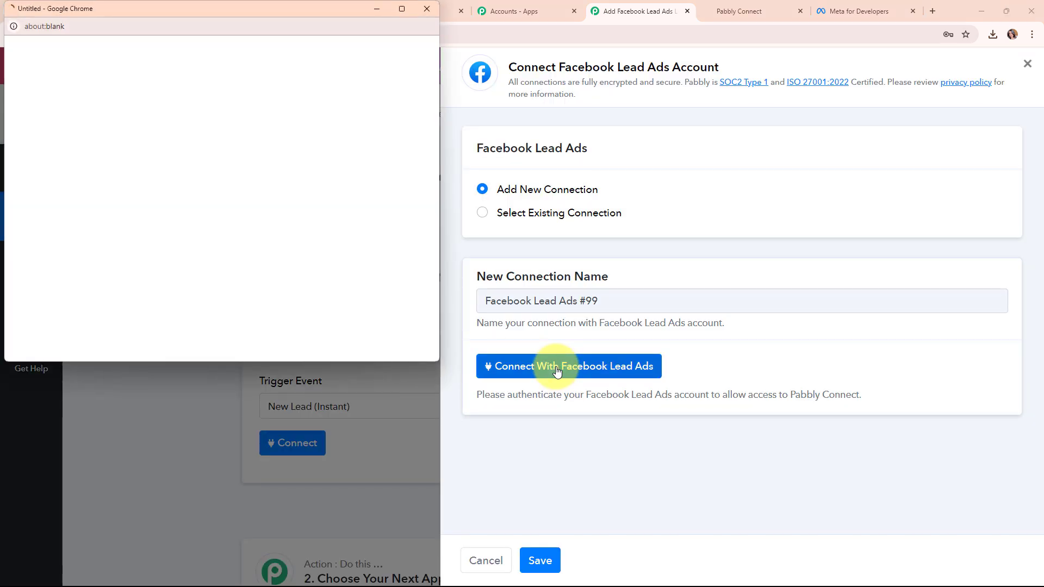
click(218, 258)
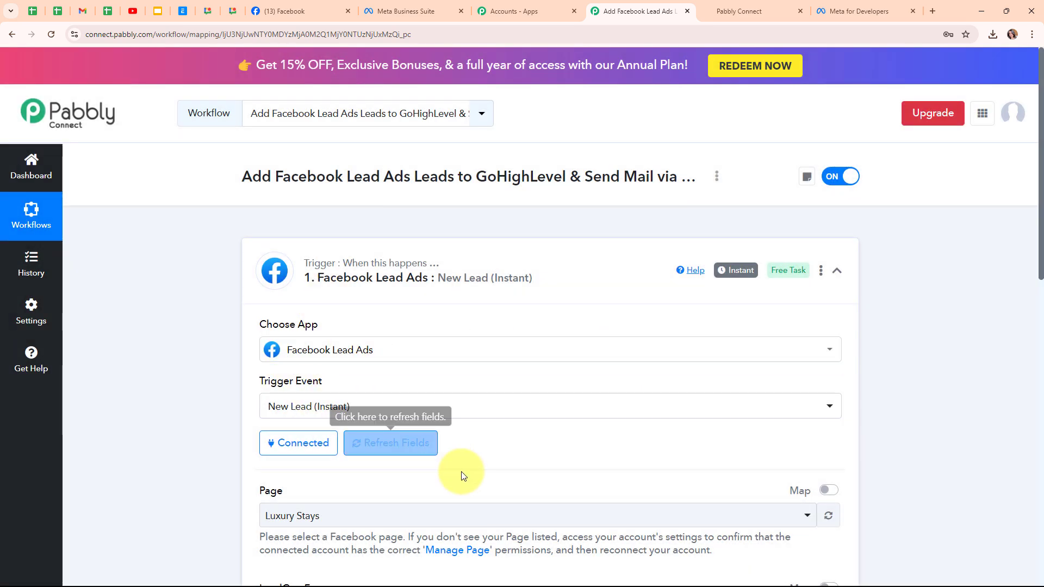
Step: Check the page name on Facebook, then set the trigger's Page to Digital Dynamics in the workflow
click(271, 12)
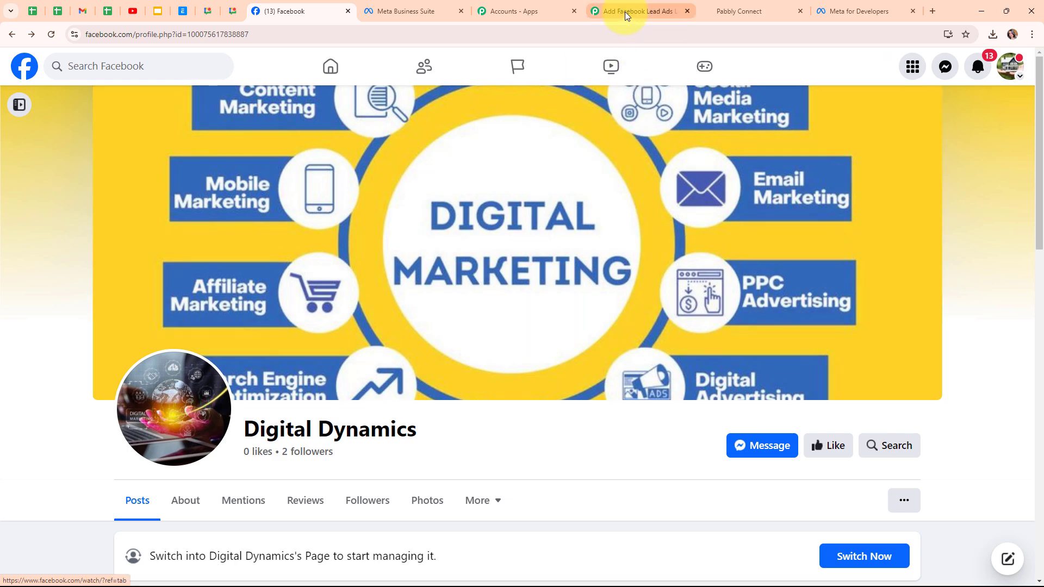
click(625, 11)
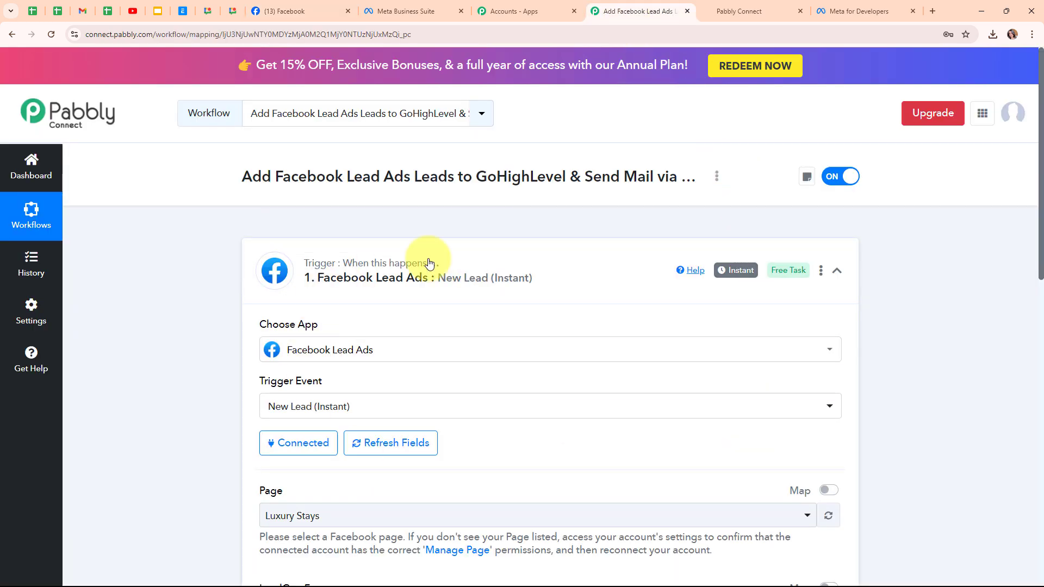
scroll(552, 434, down, 4)
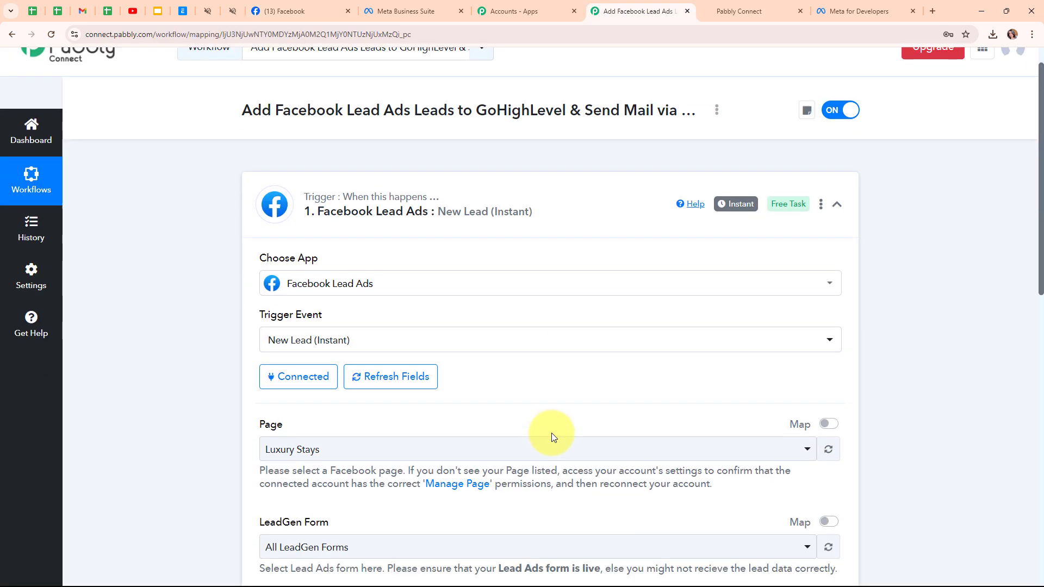
scroll(552, 434, down, 1)
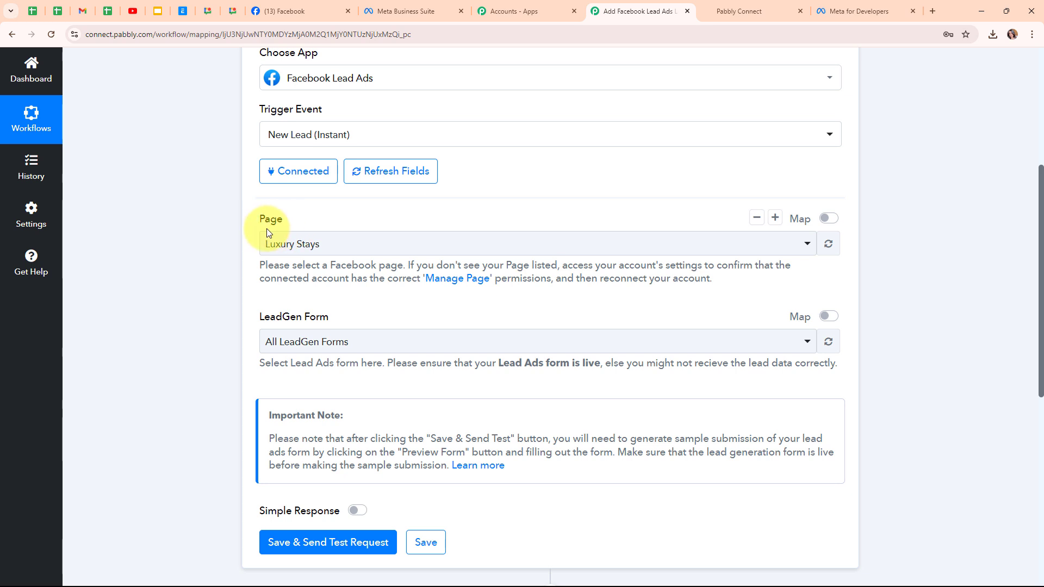
click(297, 11)
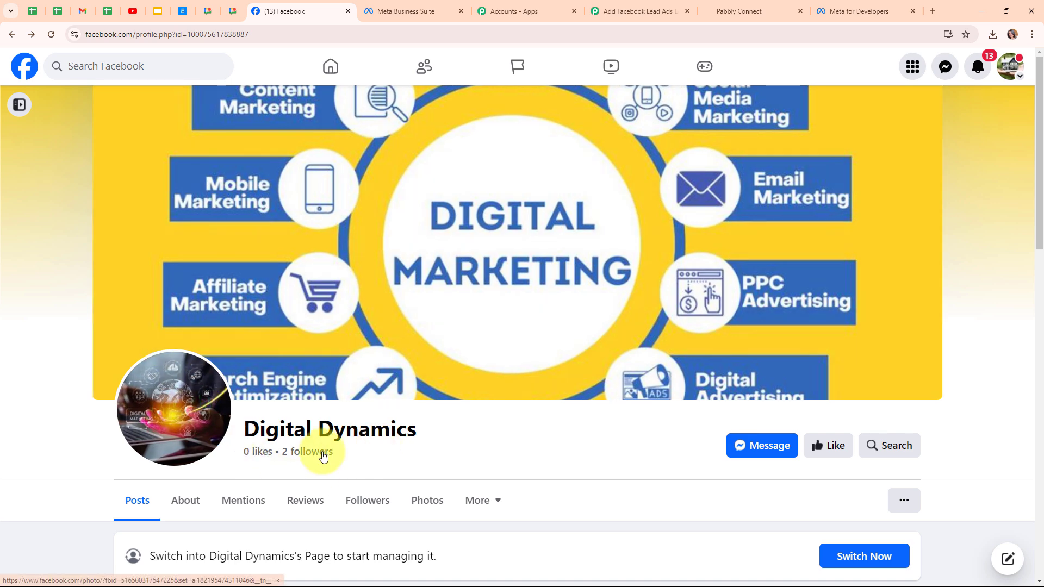
click(642, 5)
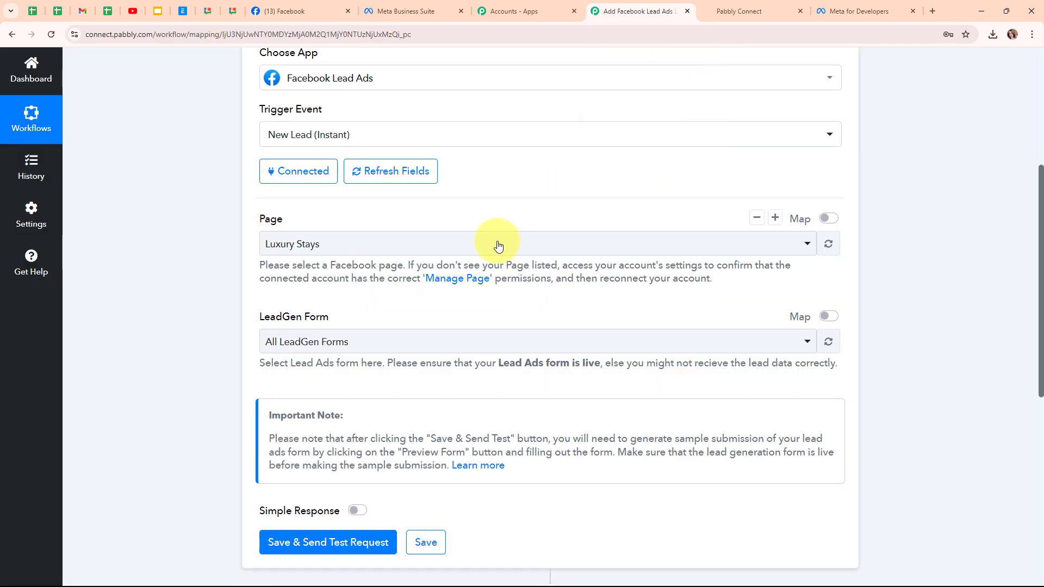
click(419, 248)
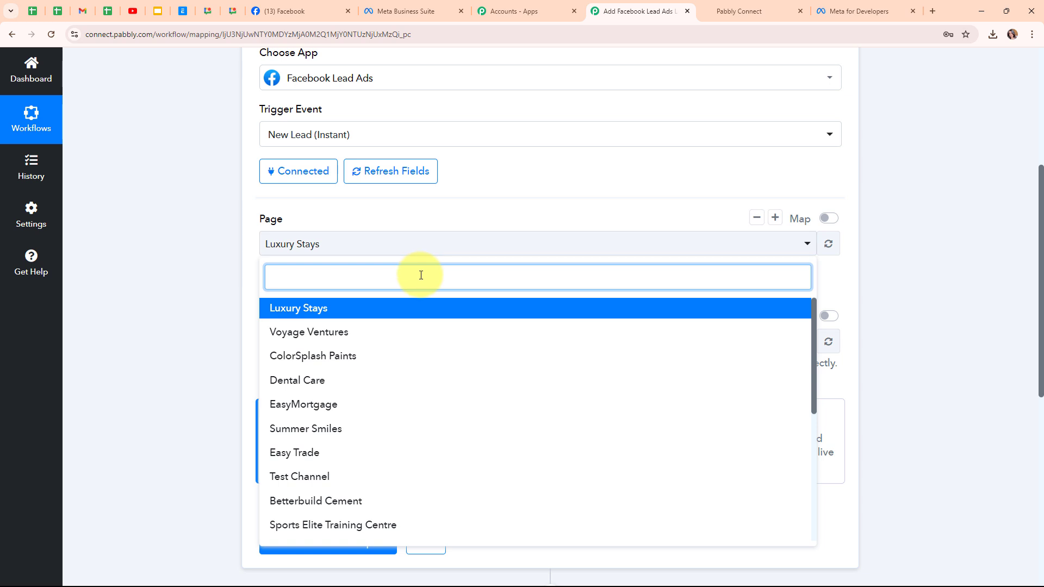
text(di)
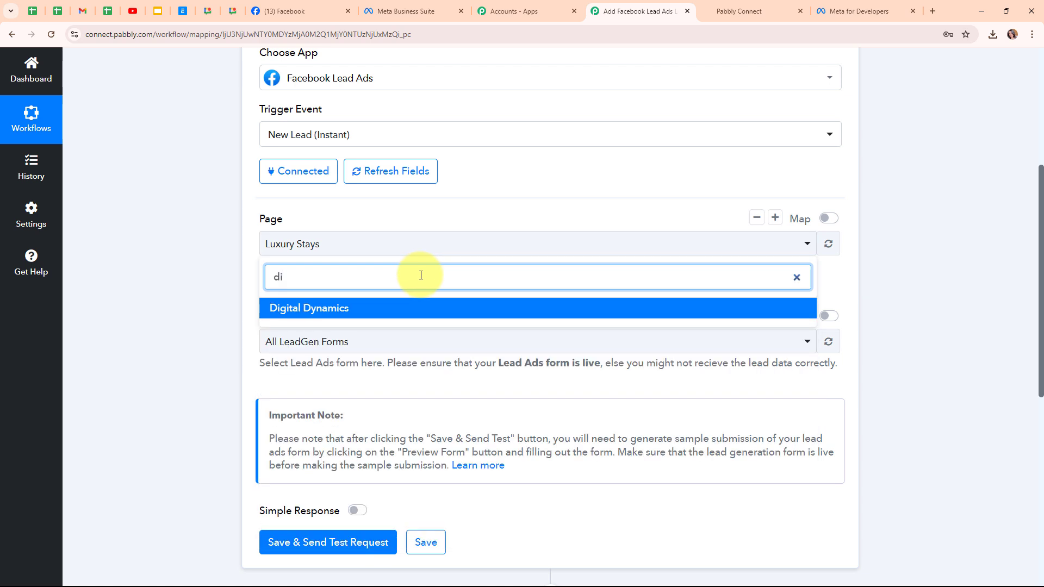
click(421, 313)
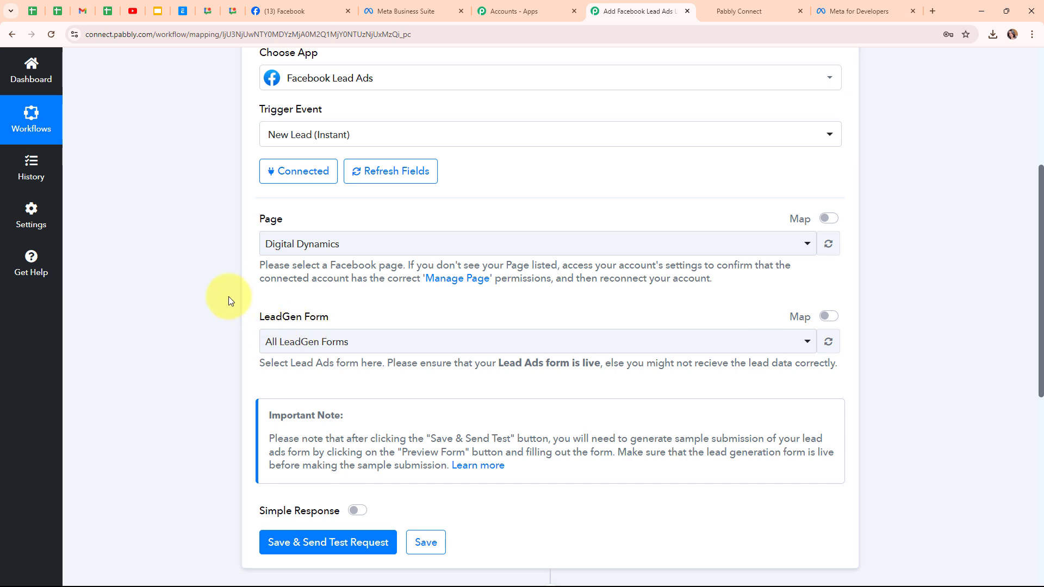
Step: Check the lead ads forms in Meta Business Suite, clear the selection of Lead Ads Form, and return to the workflow
click(423, 11)
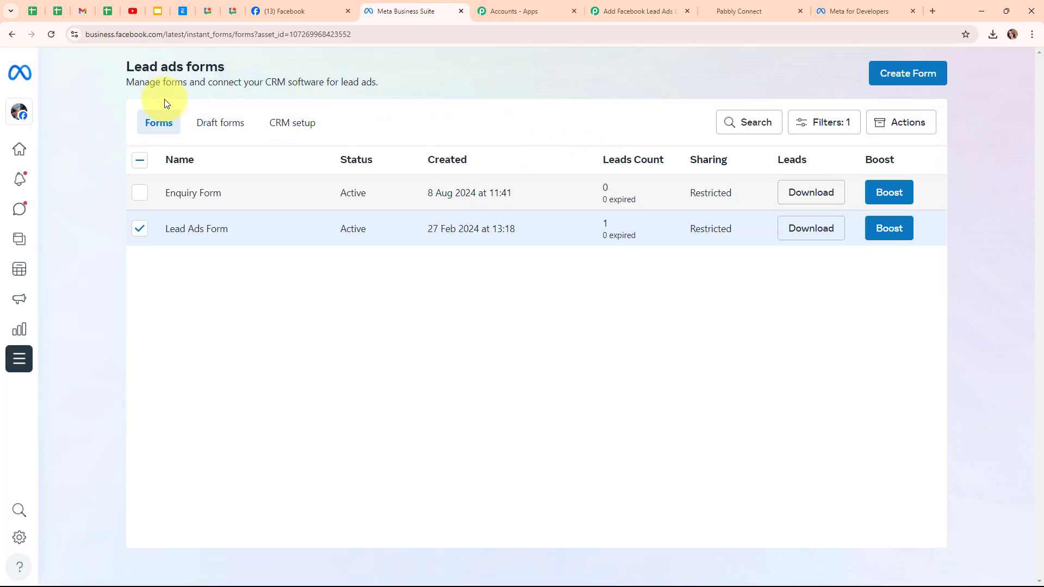
click(139, 229)
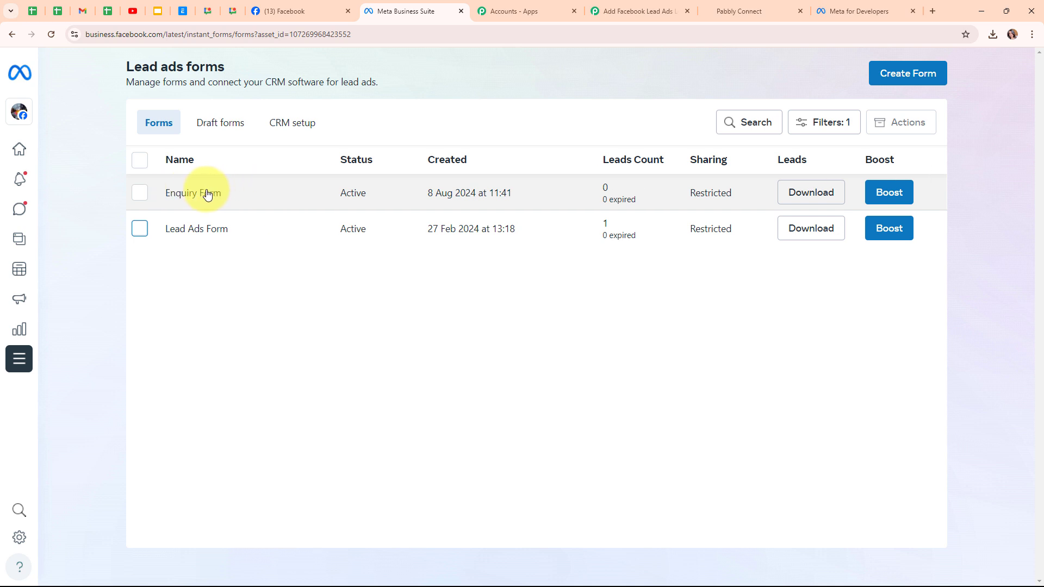
click(599, 8)
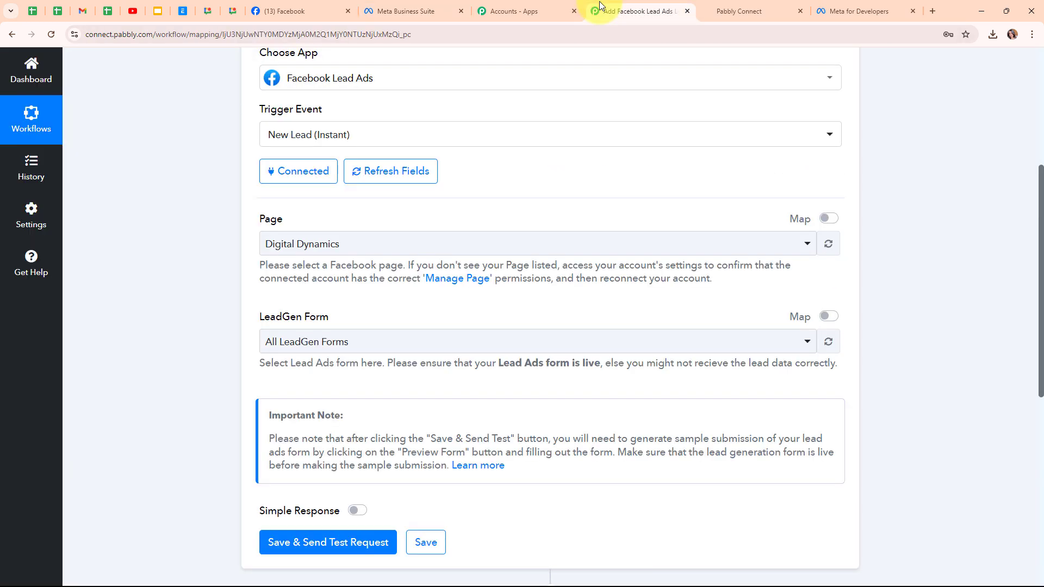
Step: Set the trigger's LeadGen Form to Enquiry Form, then save the trigger and send a test request
click(375, 350)
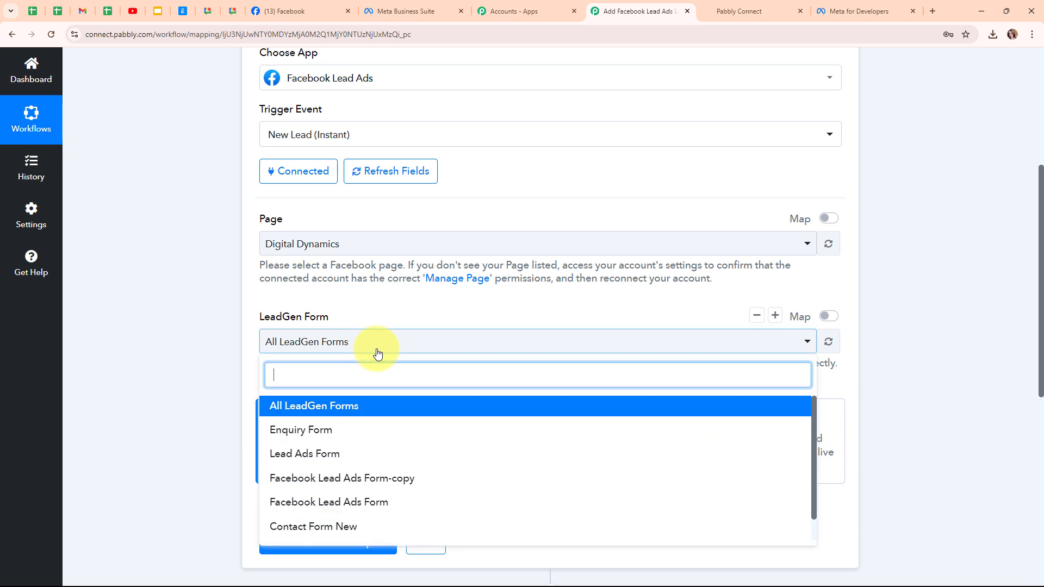
click(380, 430)
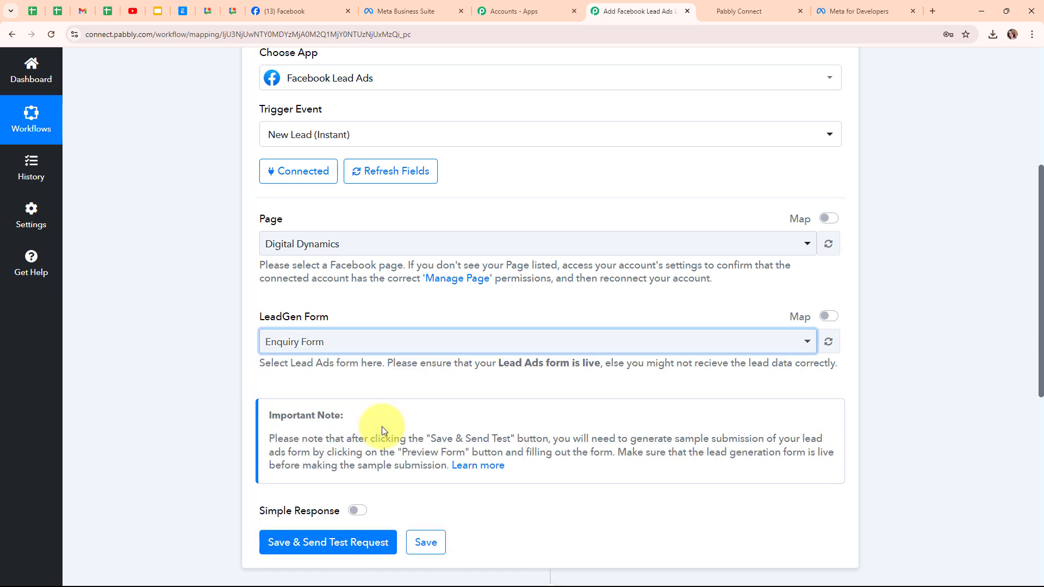
click(331, 347)
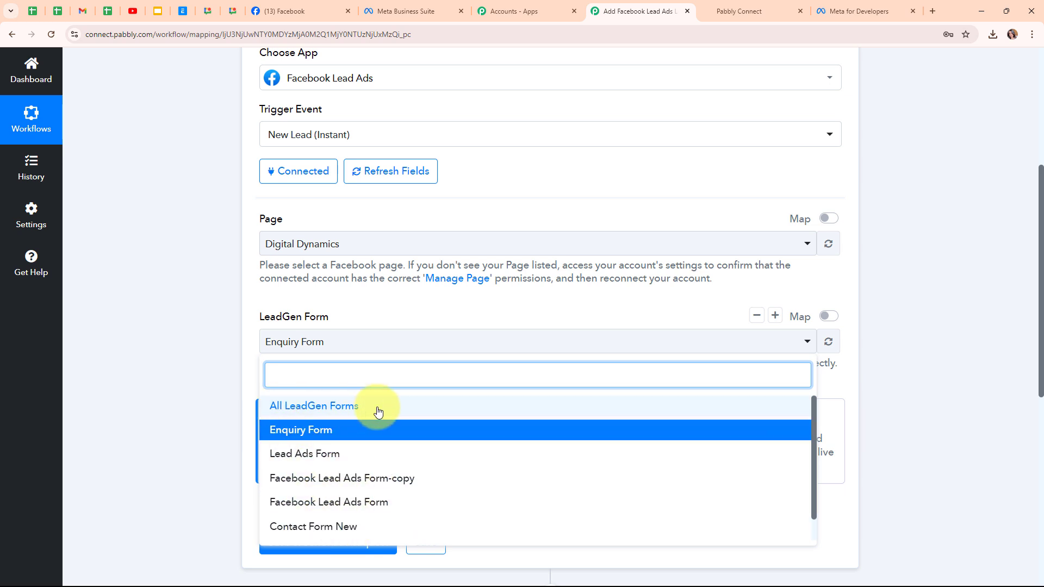
click(227, 367)
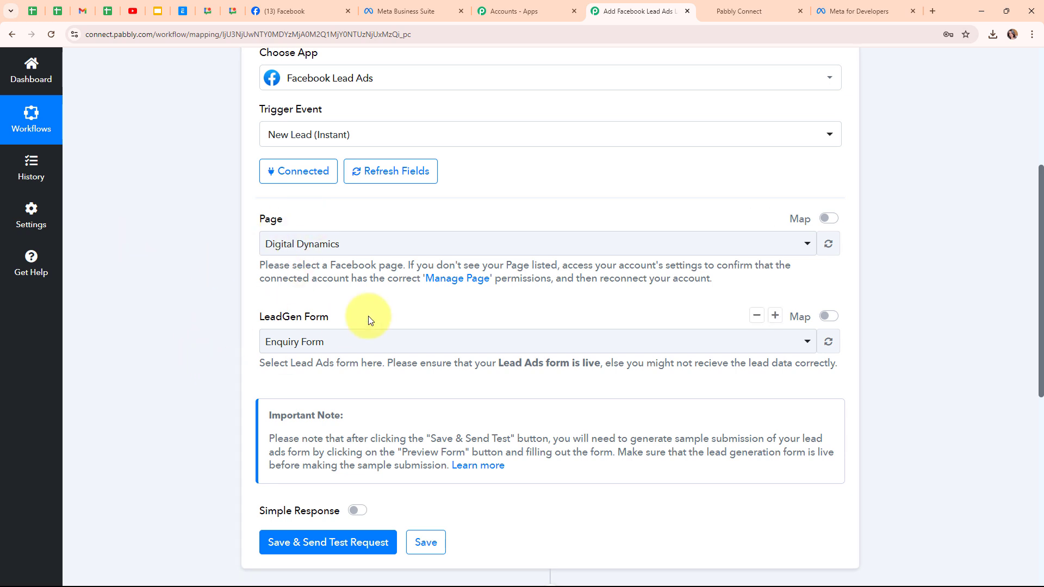
scroll(567, 312, down, 3)
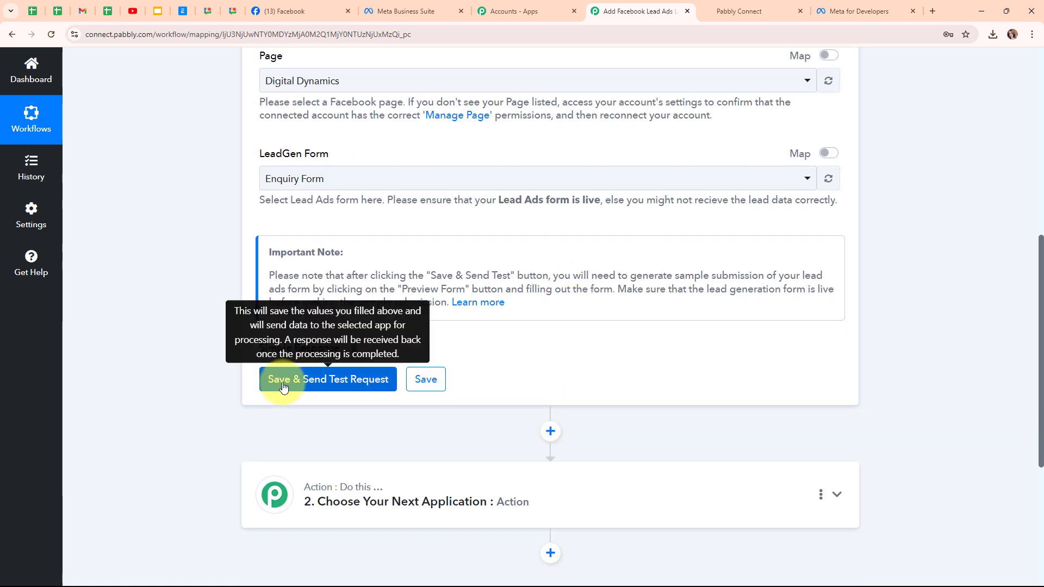
click(321, 381)
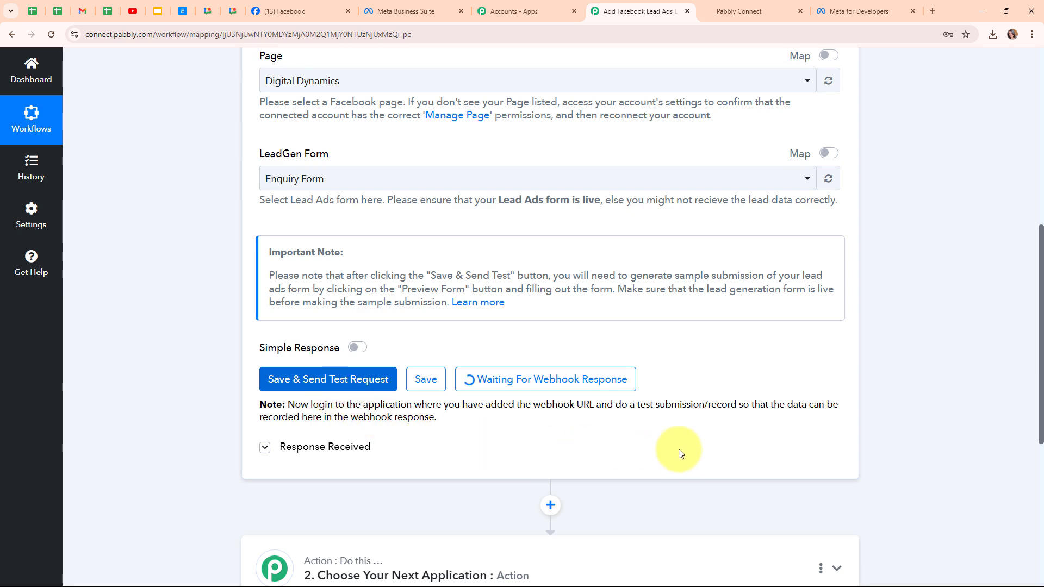
Step: Switch to Meta for Developers and open the Lead Ads Testing Tool from the developer tools
click(837, 10)
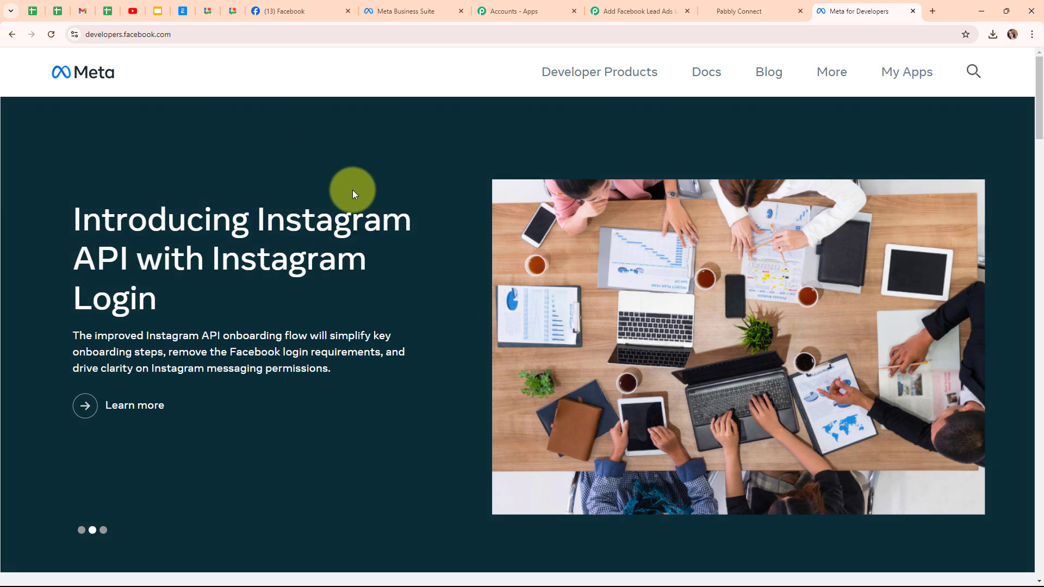
click(828, 79)
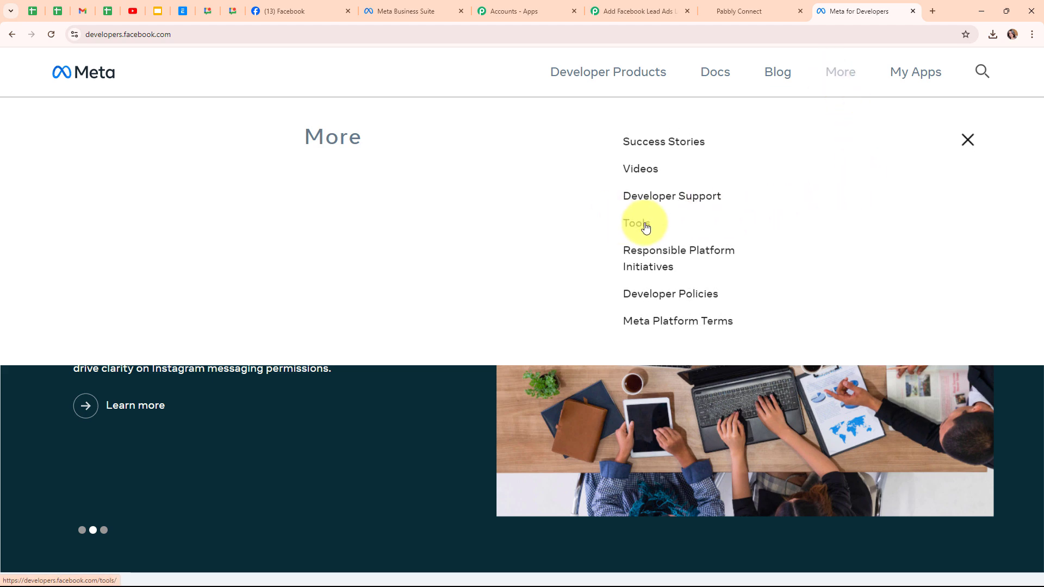
click(646, 225)
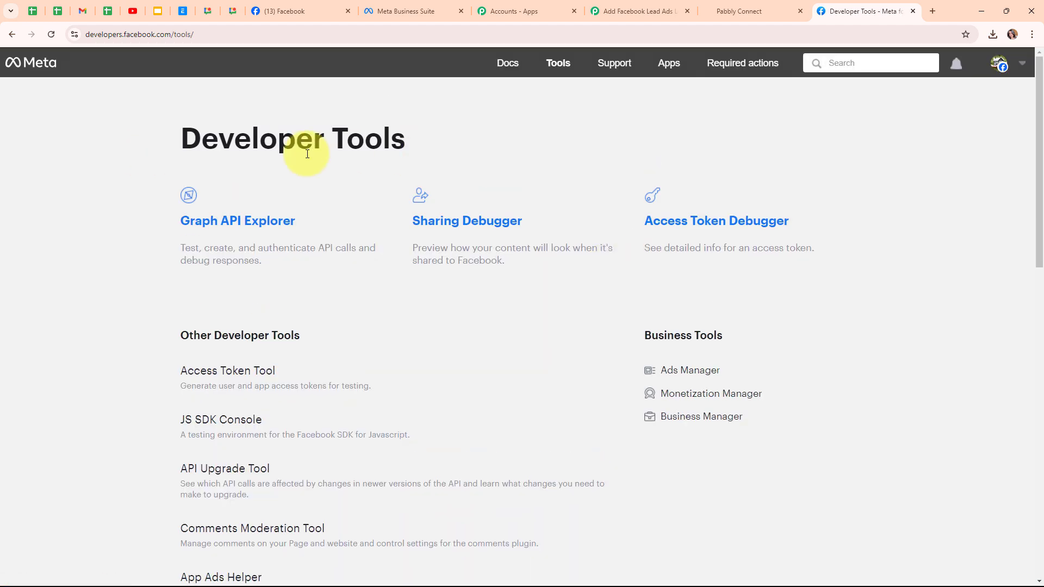
scroll(352, 285, down, 7)
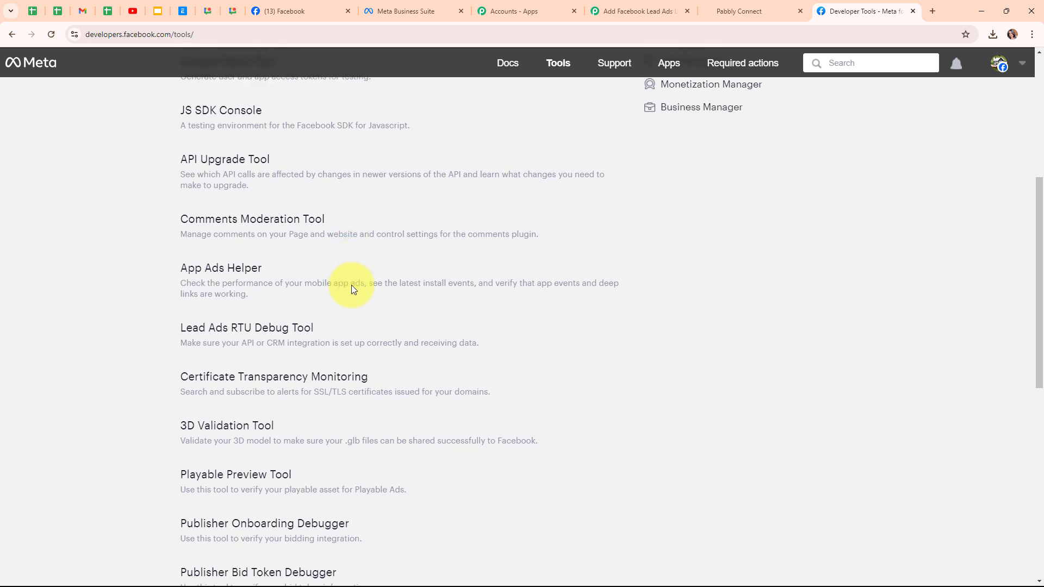
click(183, 262)
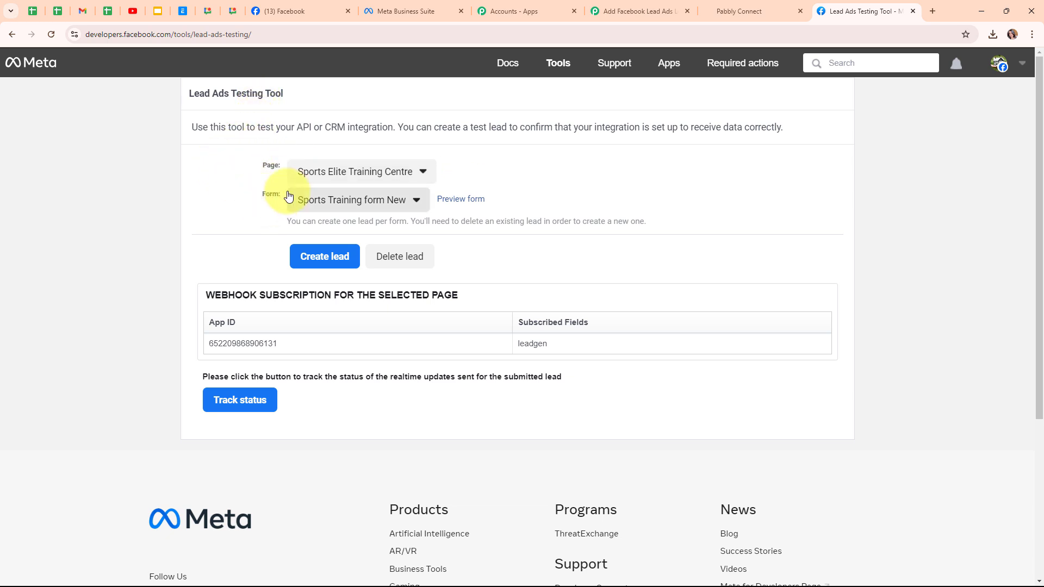
Step: Select the Digital Dynamics page and its Enquiry Form in the Lead Ads Testing Tool
click(370, 172)
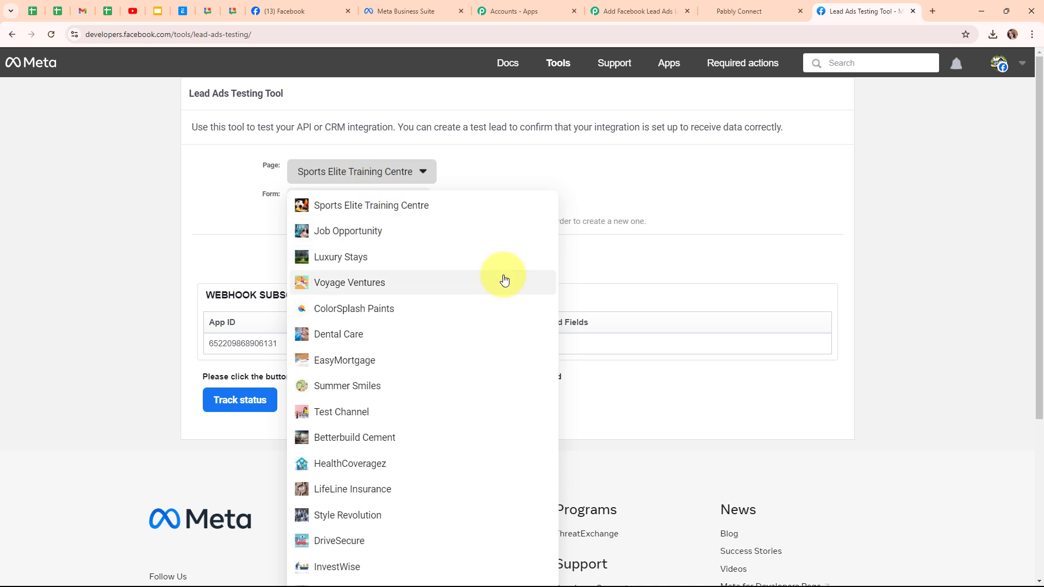
scroll(501, 280, down, 4)
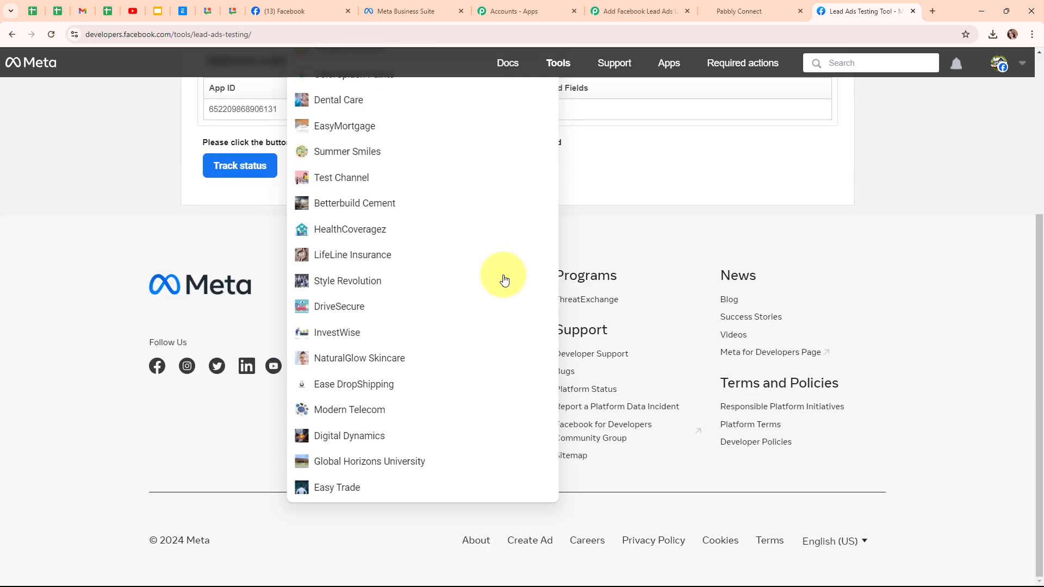
click(462, 434)
scroll(387, 270, up, 3)
scroll(477, 243, up, 1)
click(297, 208)
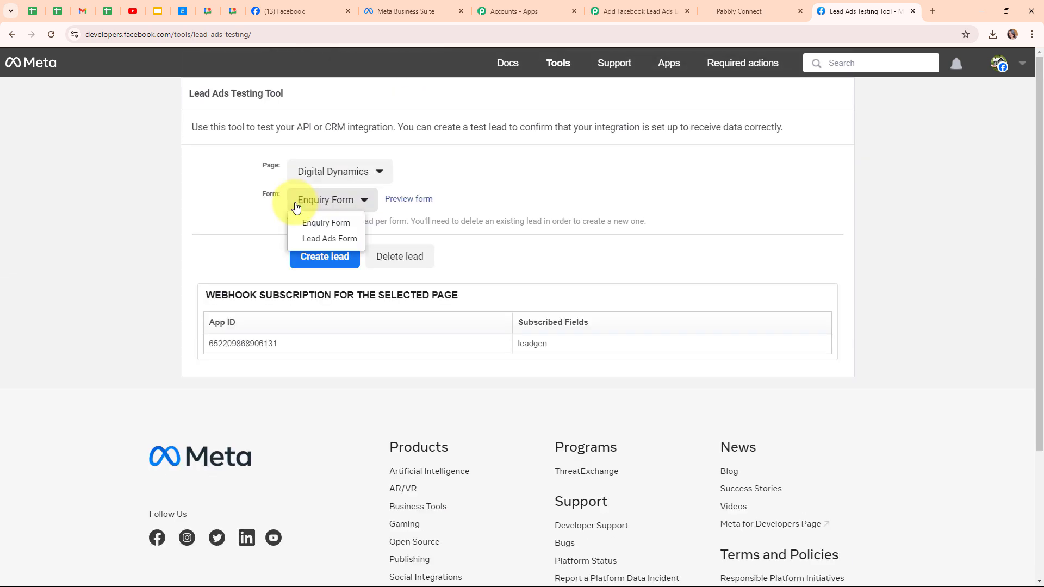
click(320, 228)
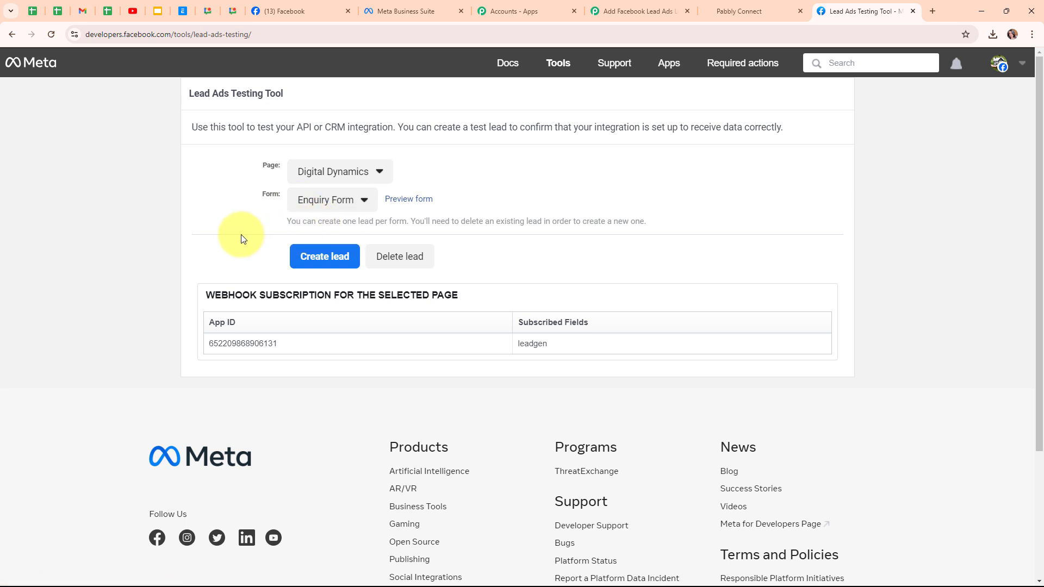
Step: Preview the Enquiry Form, submit a test lead with first name, last name, email and phone number, and return to the Pabbly Connect workflow
click(423, 205)
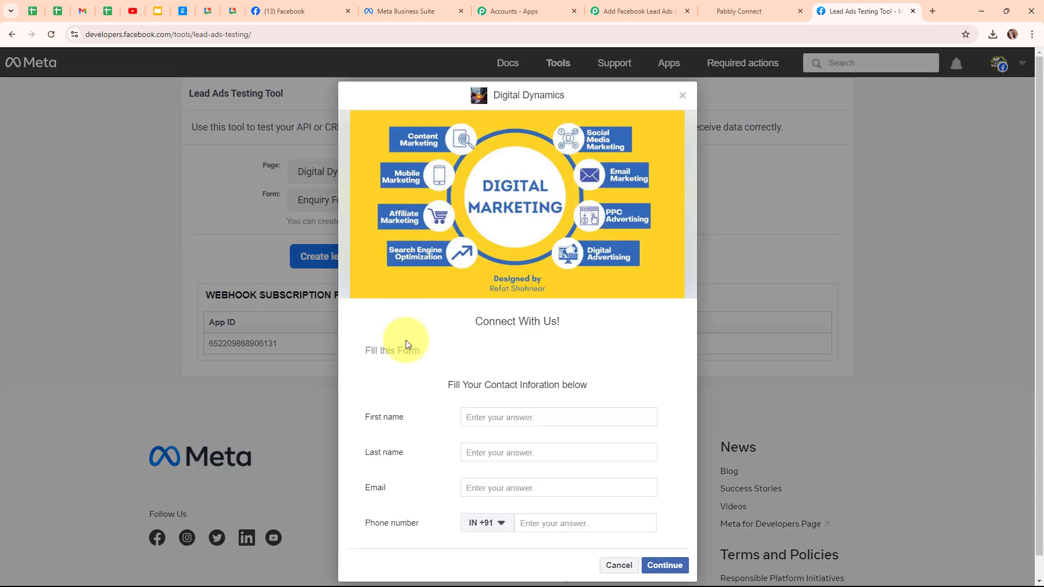
click(521, 417)
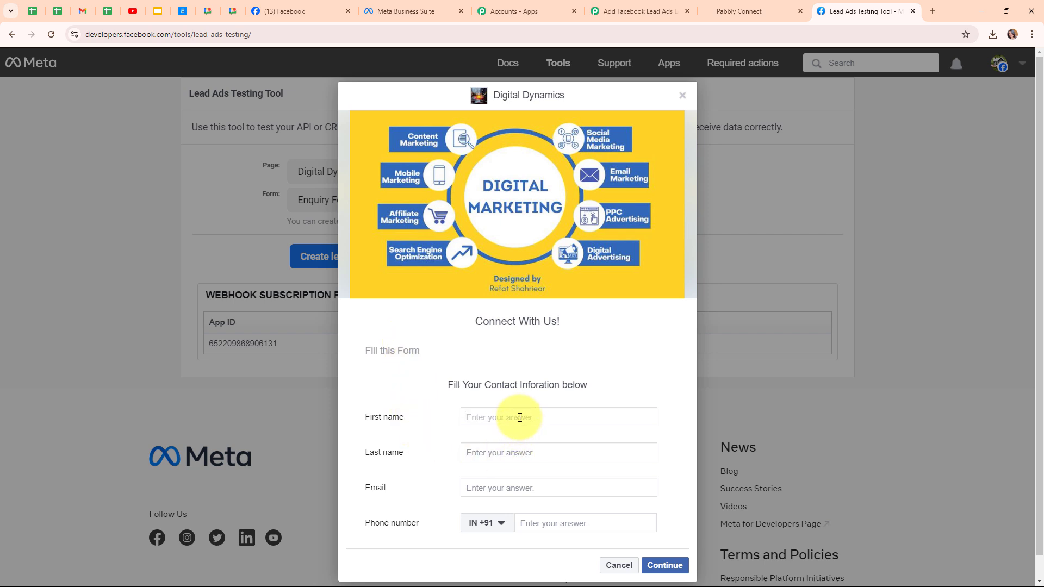
text(Dummy)
click(509, 458)
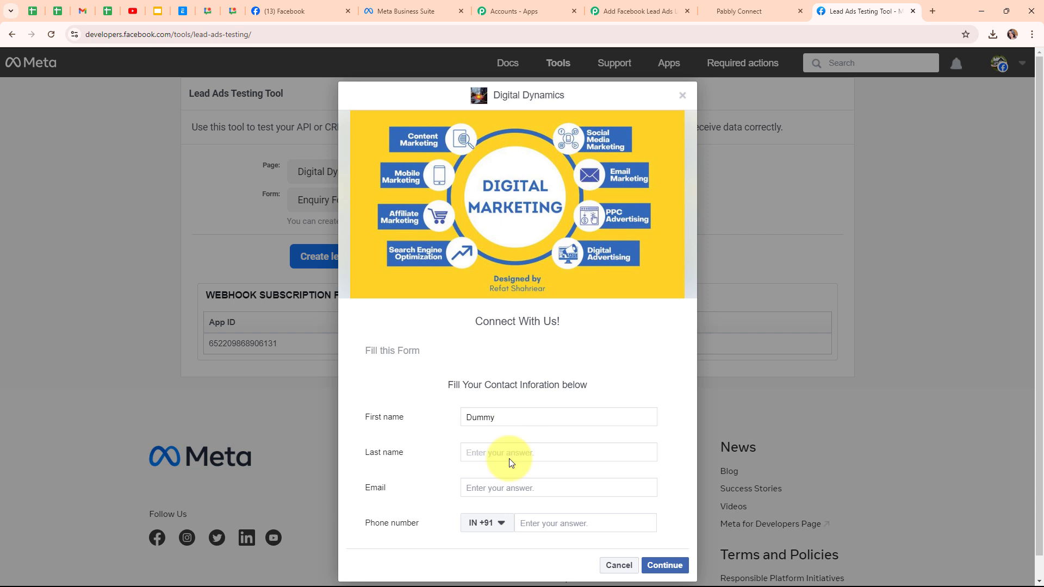
text(Lead)
click(511, 486)
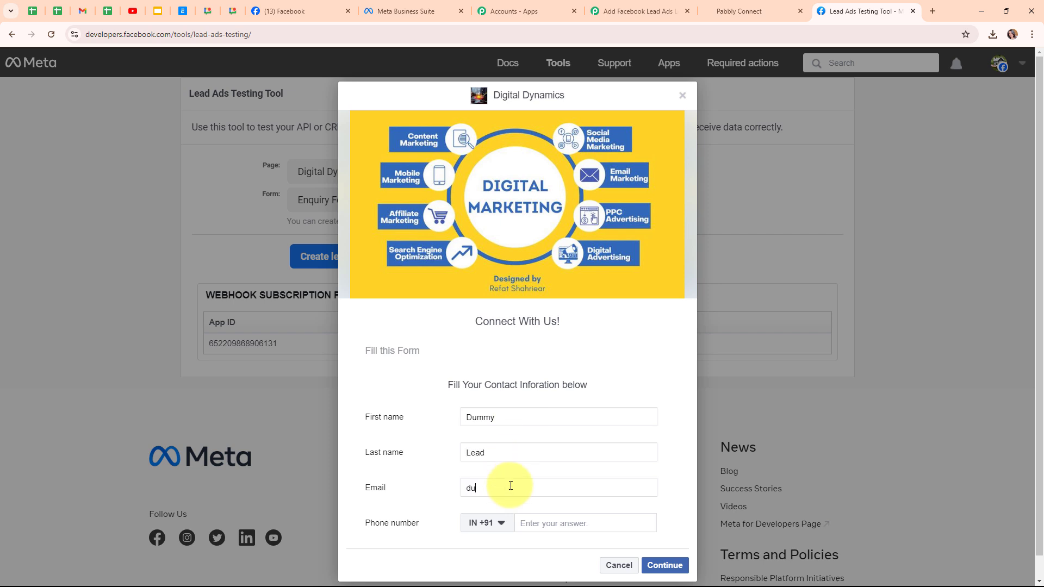
click(548, 521)
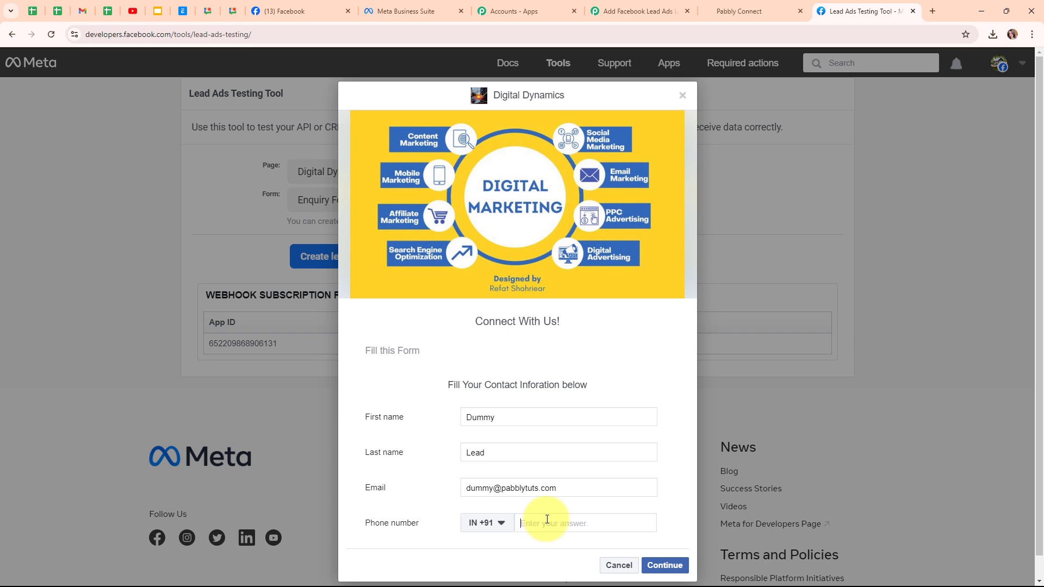
text(70000 00000)
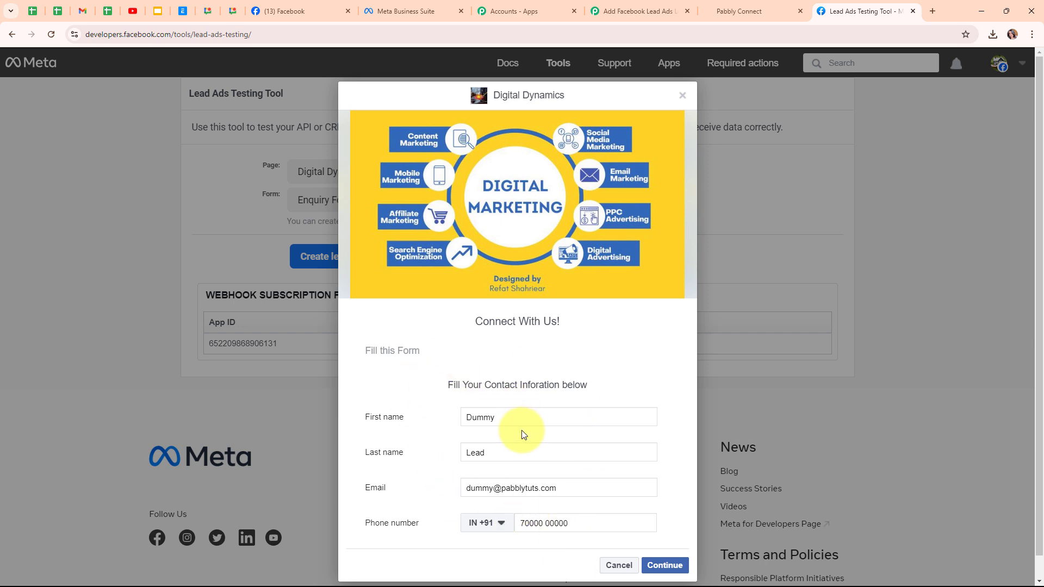
click(669, 567)
click(667, 416)
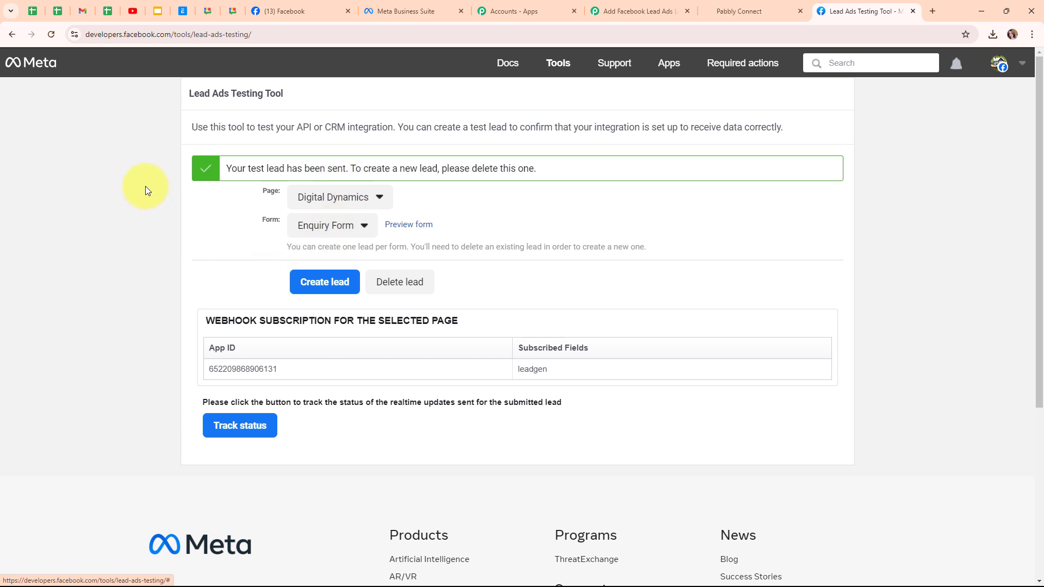
click(605, 10)
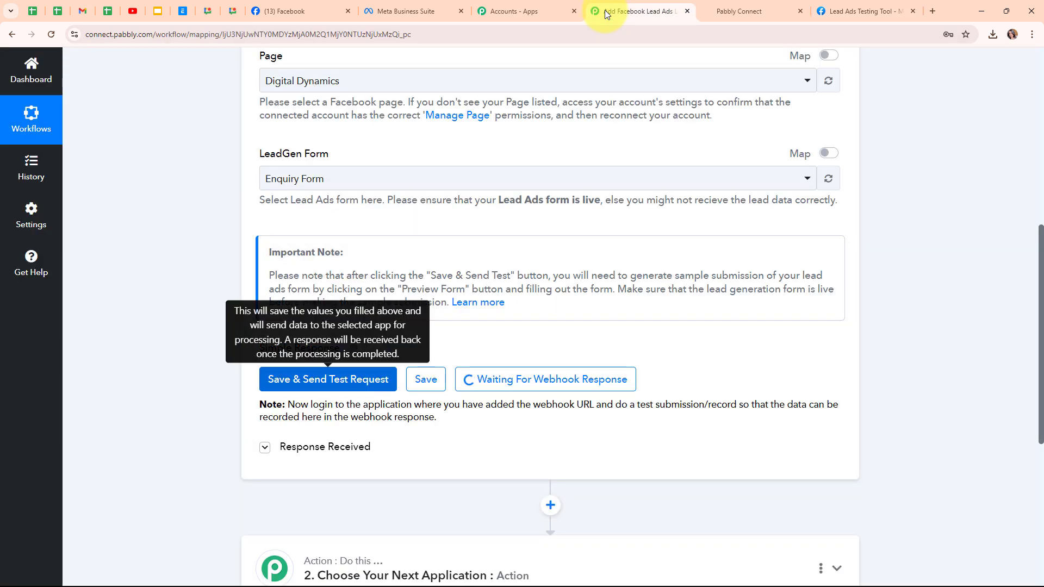
Step: Review the response fields captured from the test lead, and collapse the Facebook Lead Ads trigger
scroll(674, 370, down, 4)
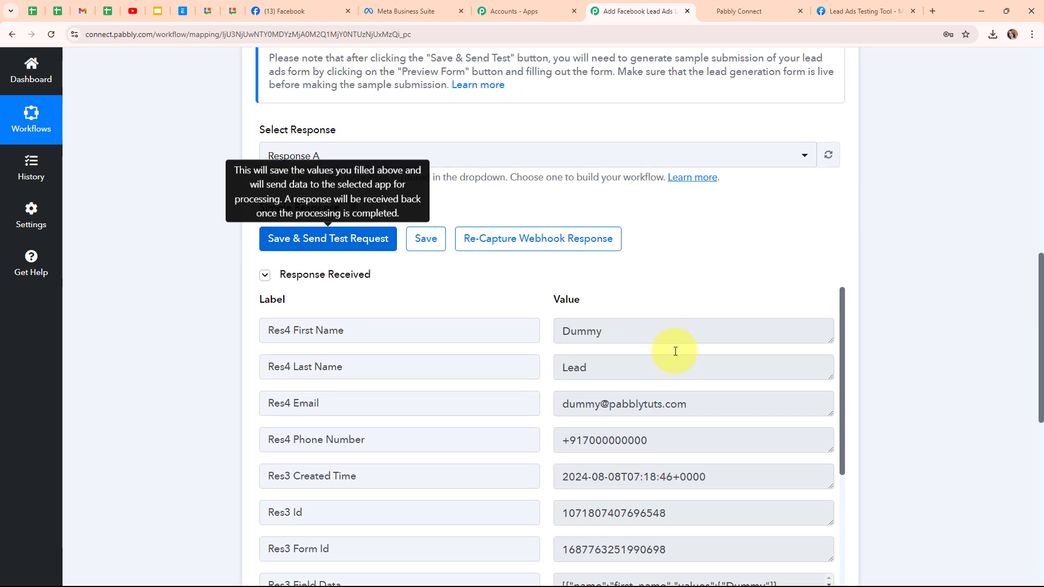
scroll(698, 256, down, 1)
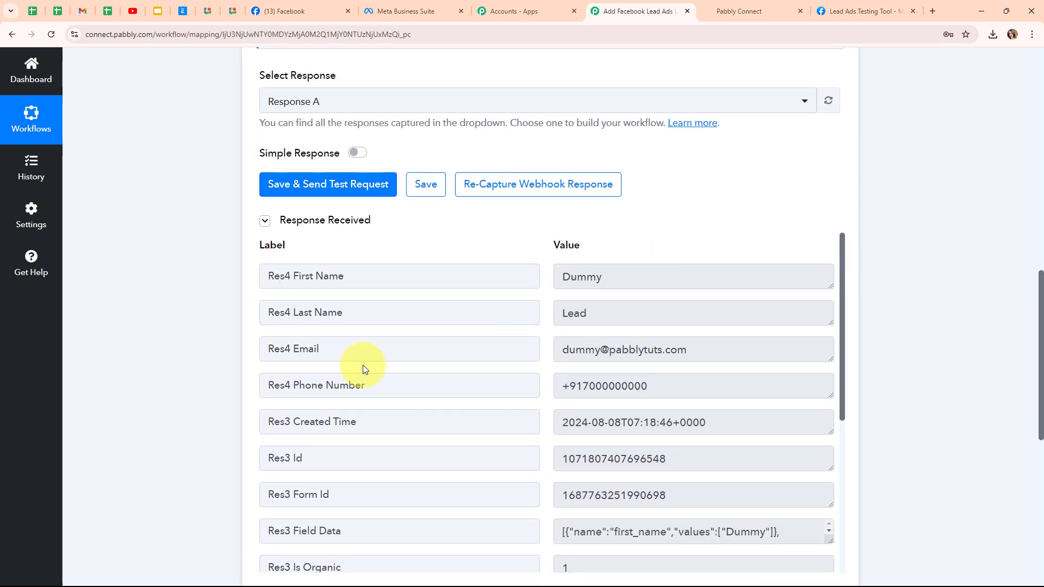
scroll(679, 463, down, 5)
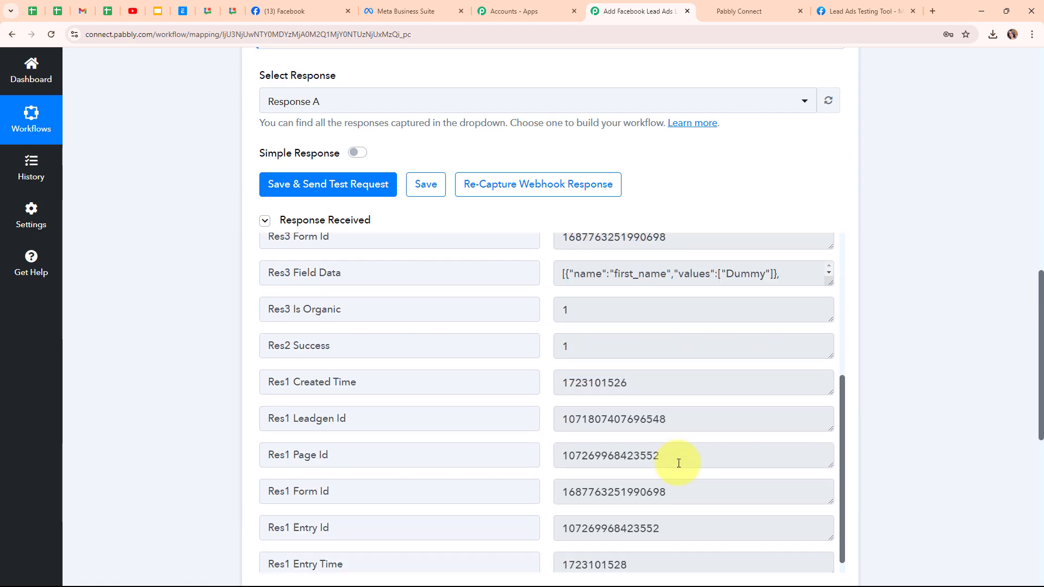
scroll(909, 394, up, 10)
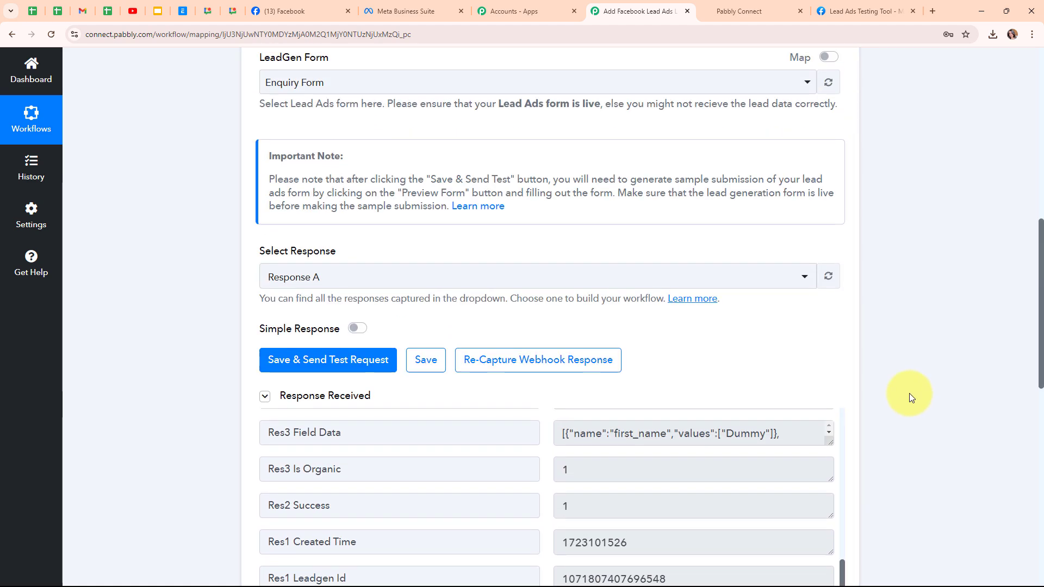
scroll(908, 392, up, 2)
click(837, 270)
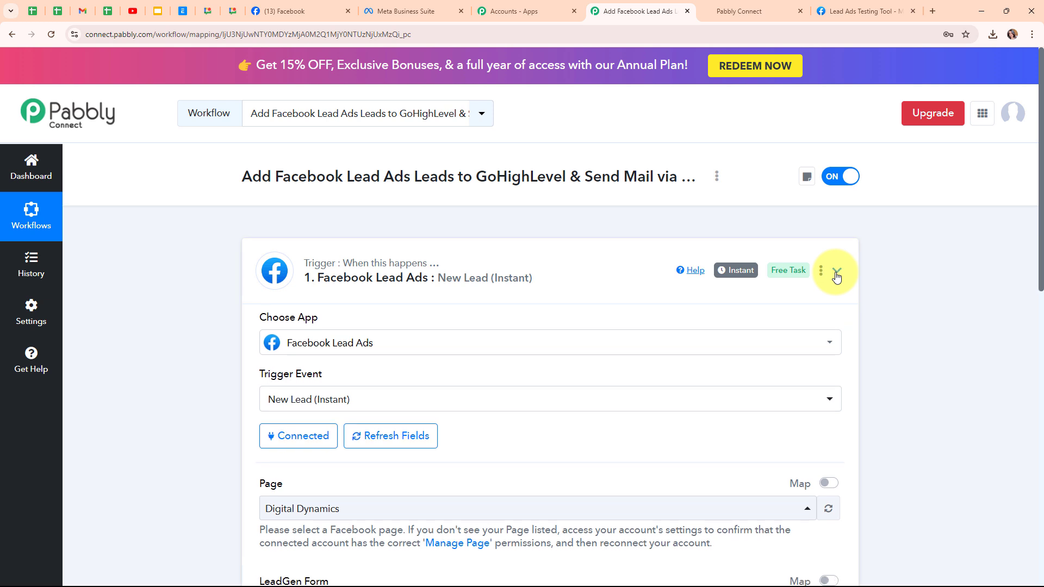
Step: Set up the workflow's action with LeadConnector V2 as the app and Create Contact as the action event
click(410, 393)
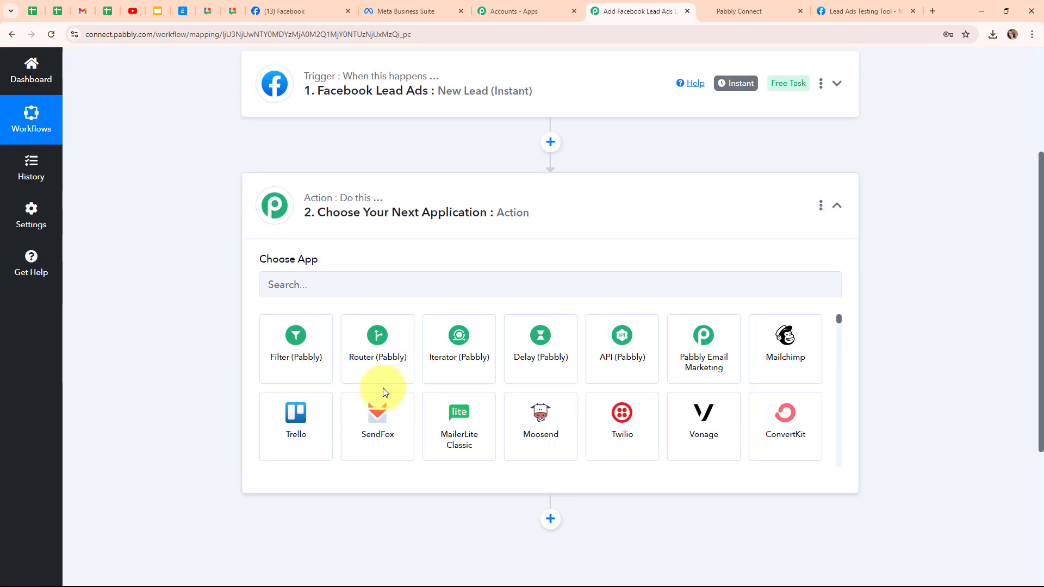
click(300, 279)
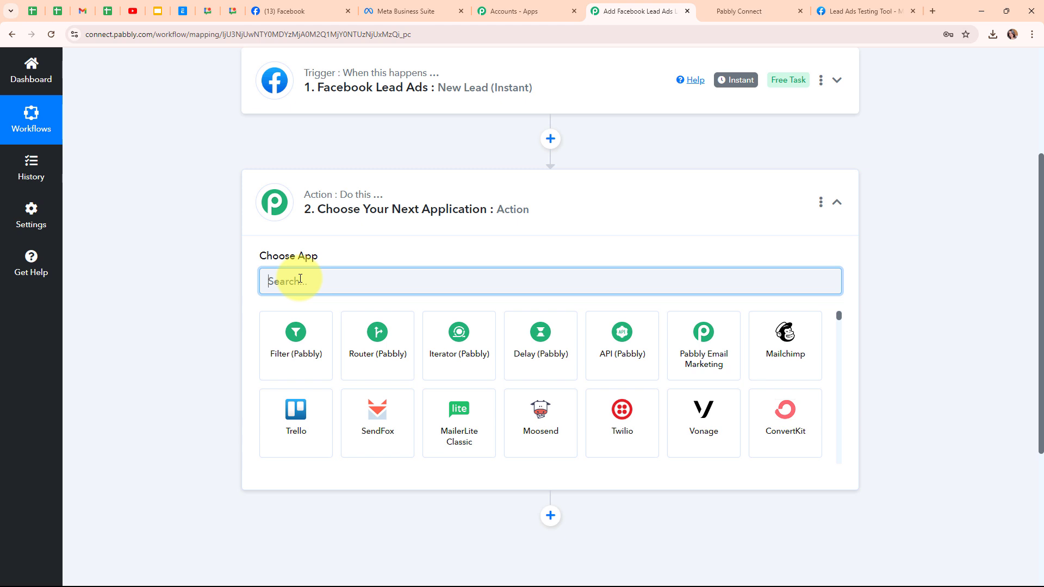
text(leadc)
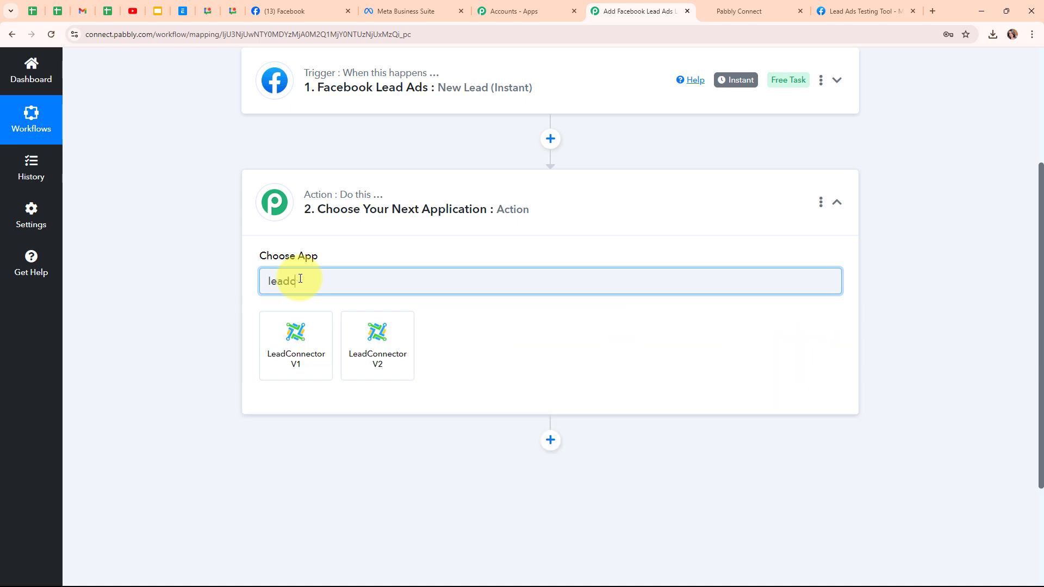
click(358, 342)
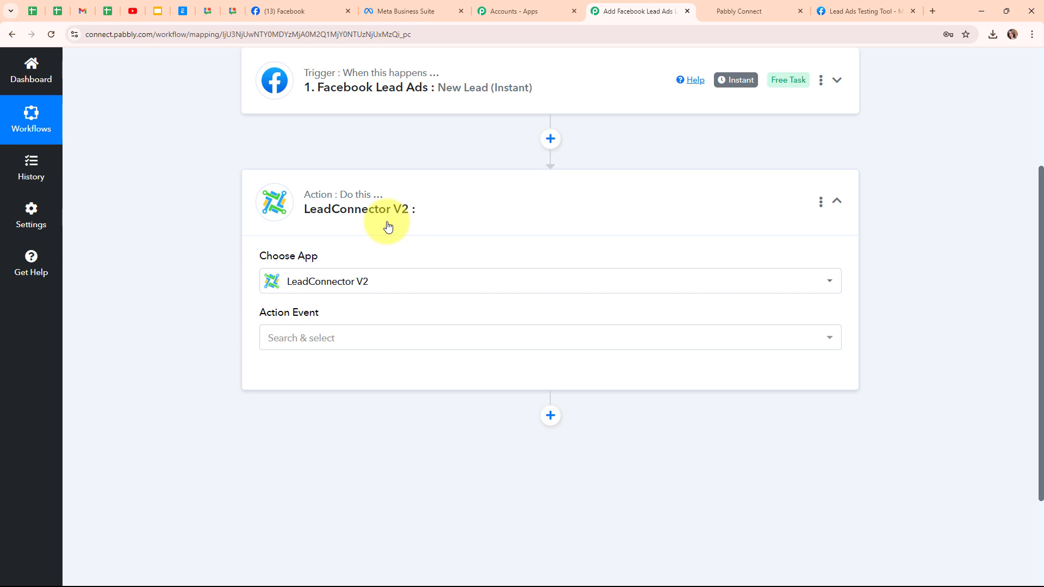
click(342, 347)
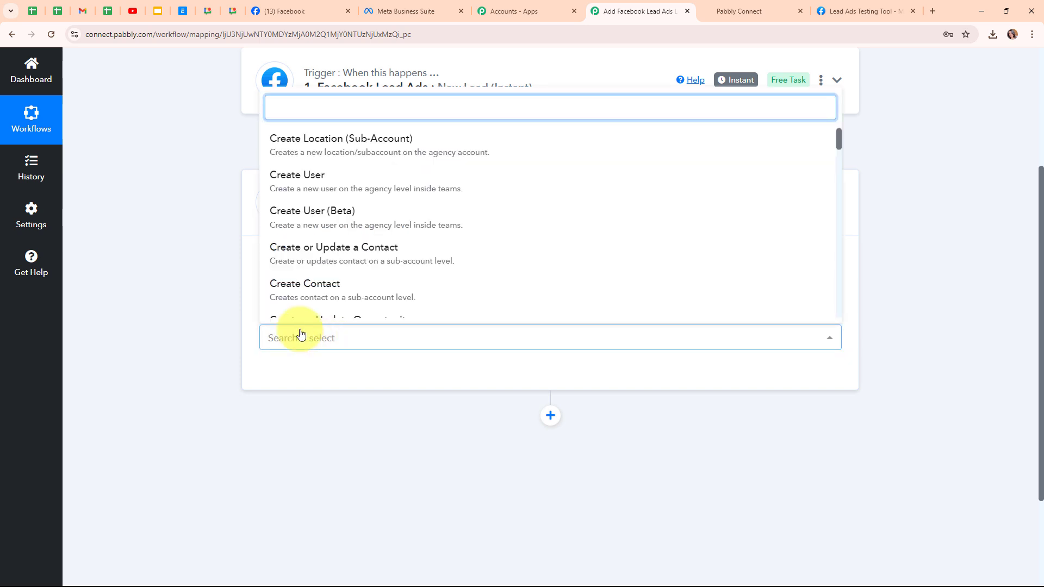
click(342, 295)
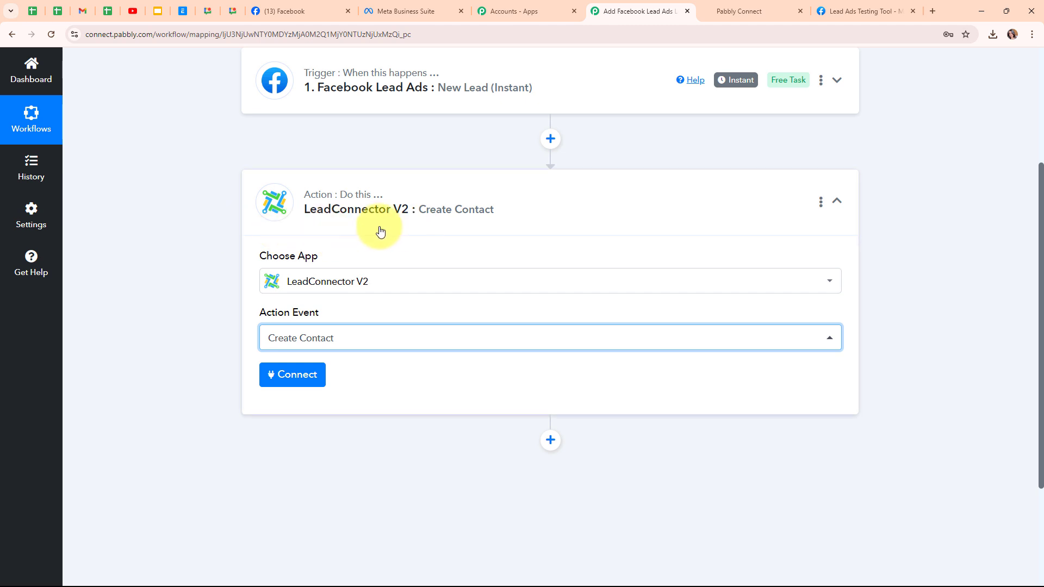
Step: Add a new LeadConnector V2 connection and authorize it with the Pabbly Connect account
click(318, 376)
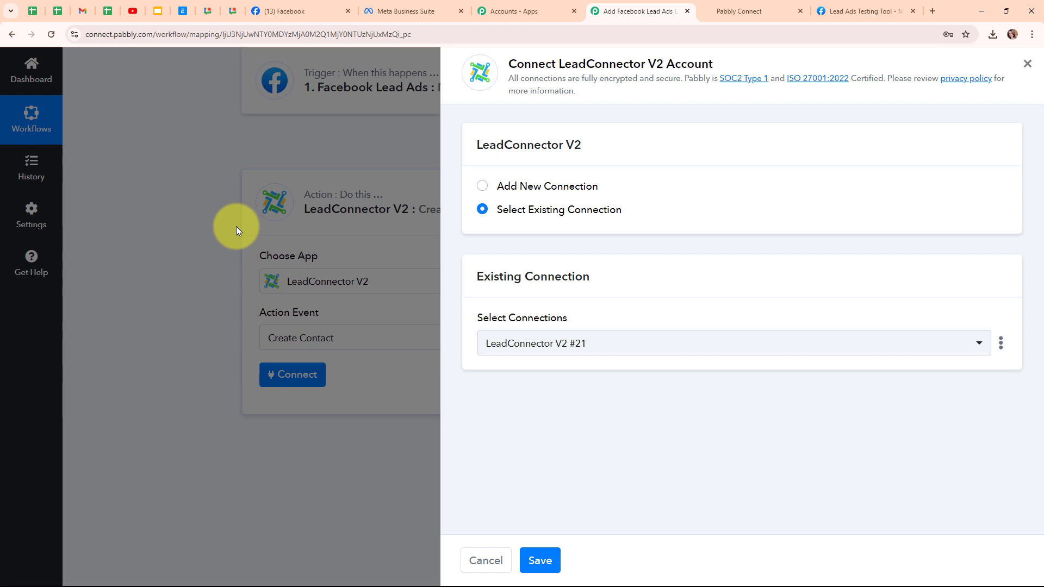
click(481, 187)
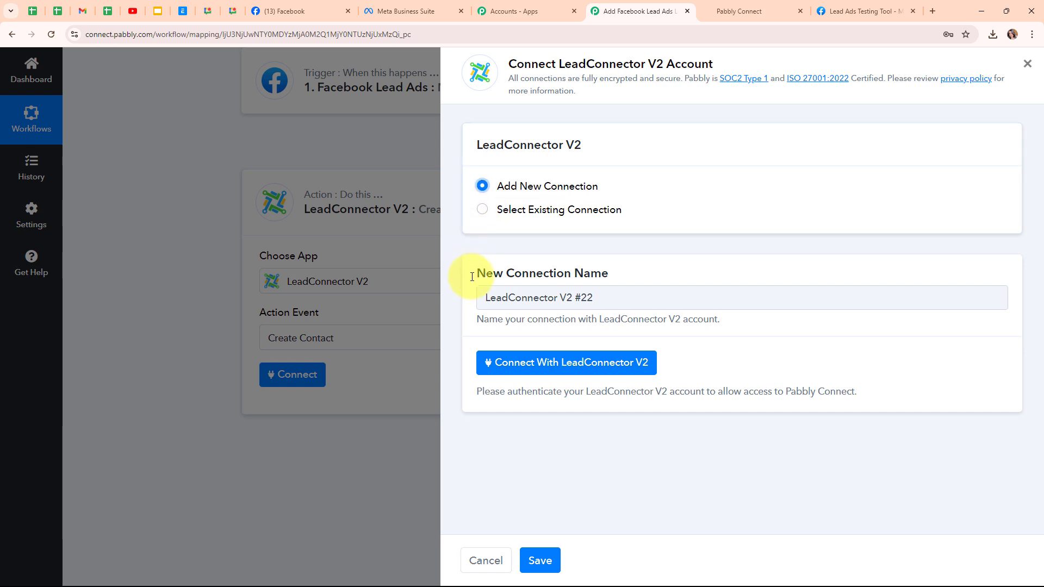
click(577, 364)
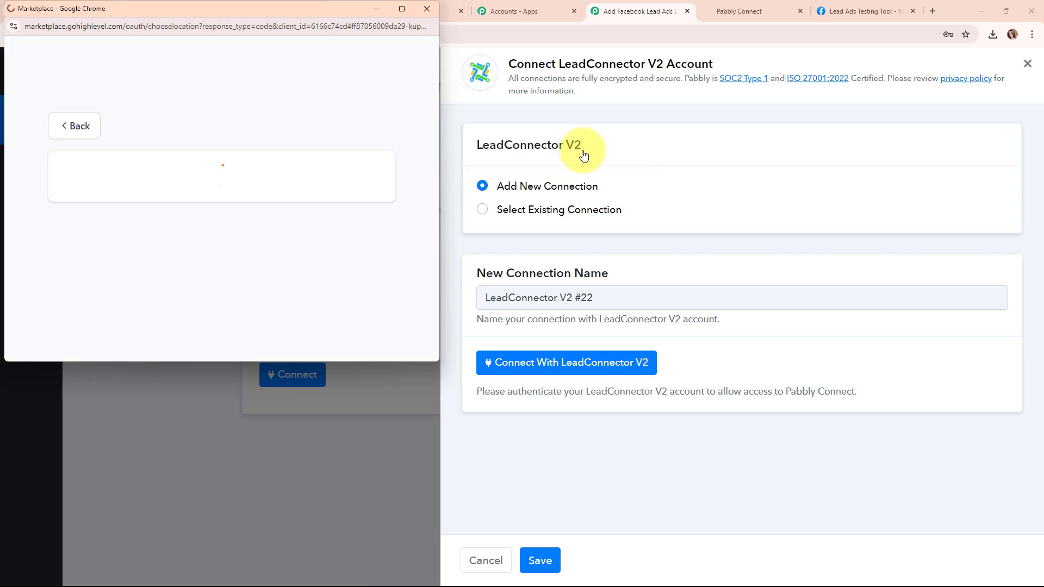
scroll(206, 130, down, 6)
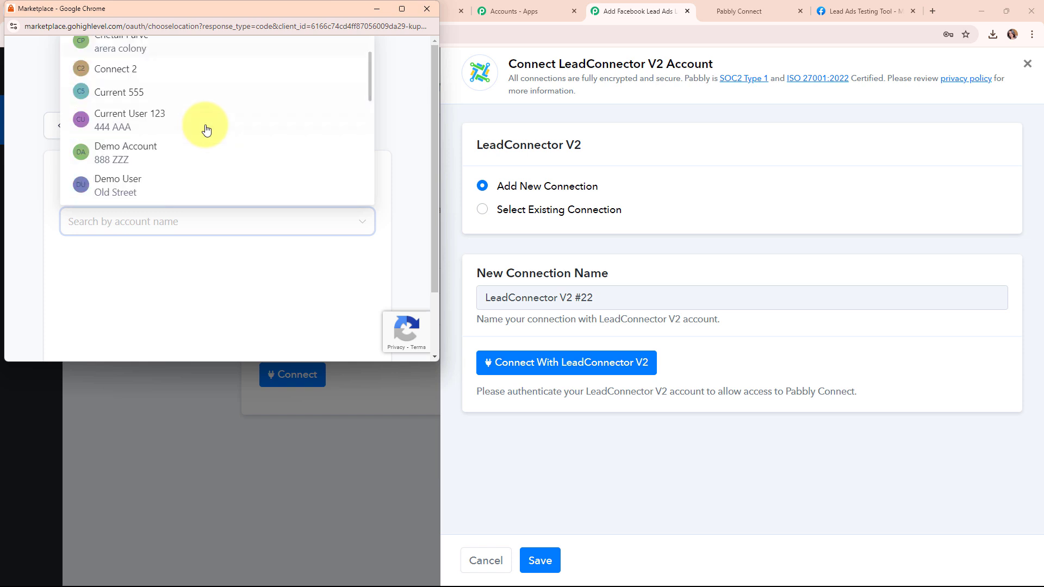
scroll(207, 130, down, 8)
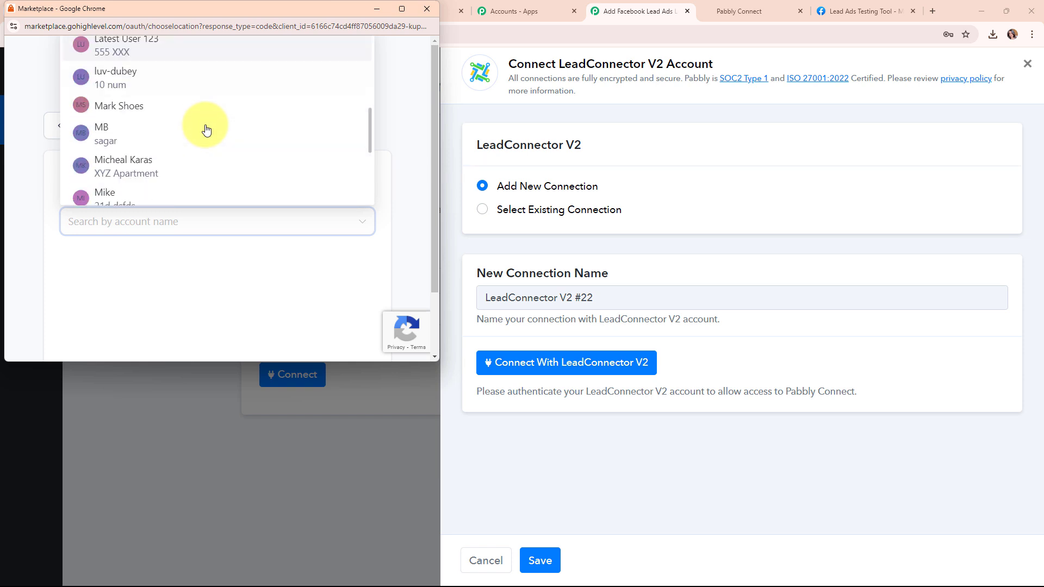
scroll(206, 129, down, 2)
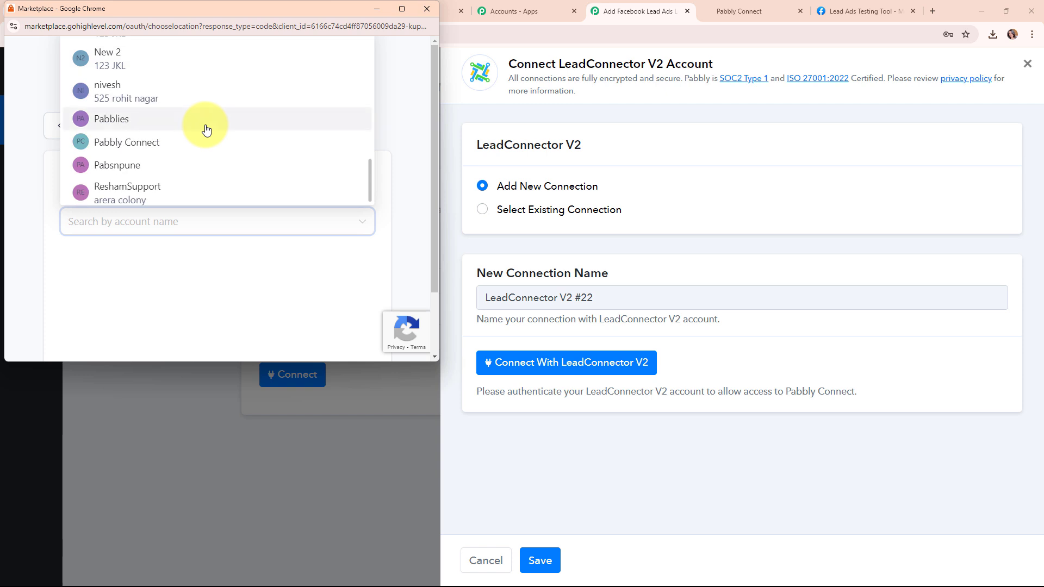
click(129, 144)
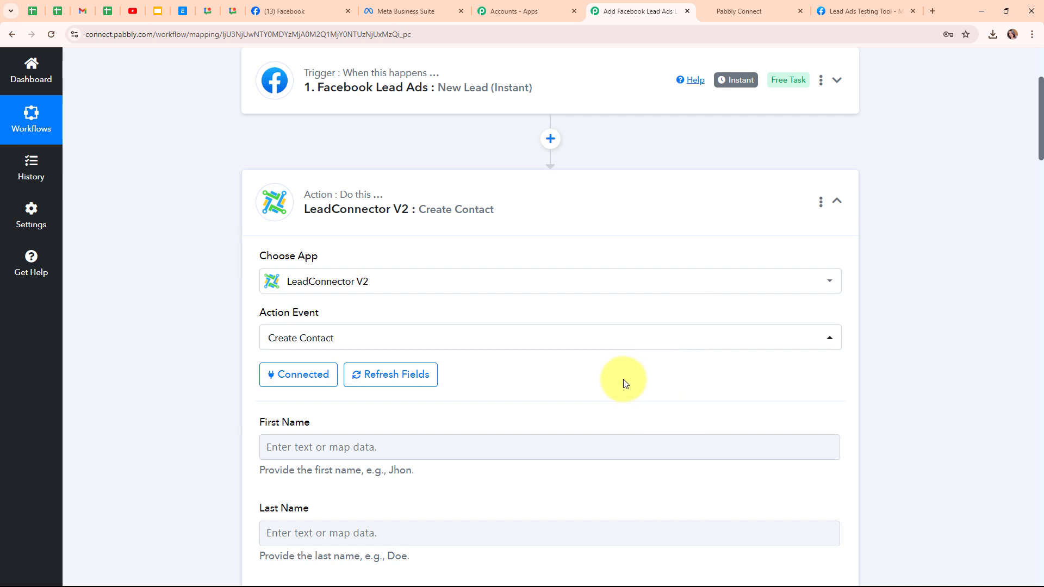
Step: Map the contact's First Name to Res4 First Name and Last Name to Res4 Last Name from the Facebook lead
scroll(624, 383, down, 5)
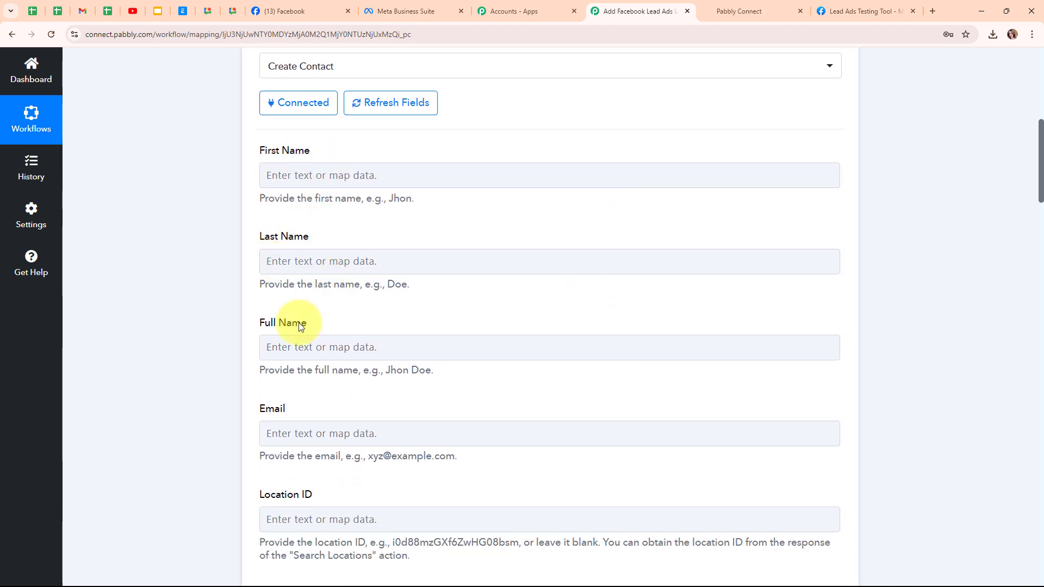
click(569, 436)
scroll(569, 436, down, 3)
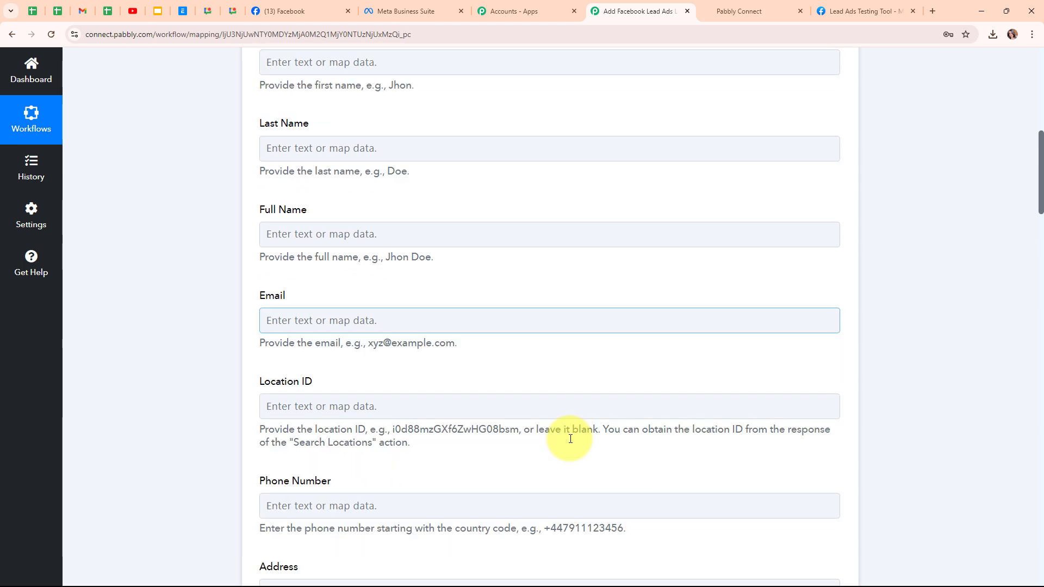
scroll(570, 438, up, 4)
click(284, 239)
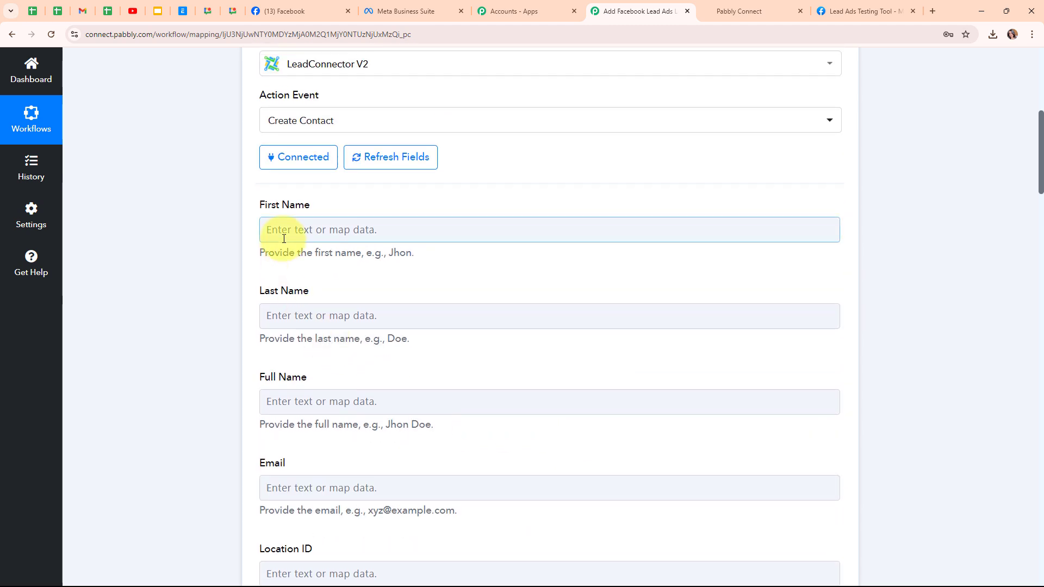
click(283, 238)
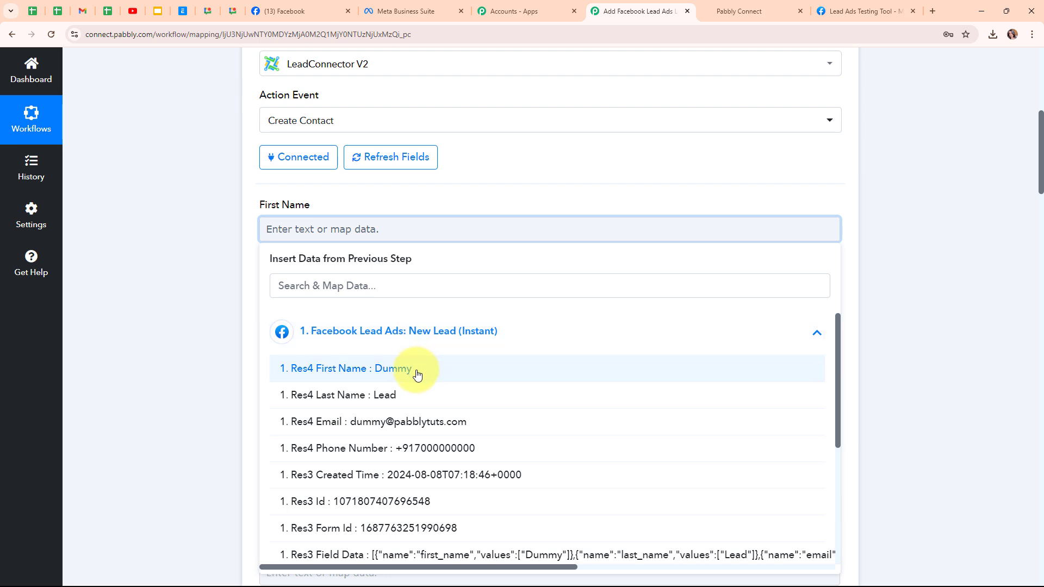
click(416, 370)
click(199, 309)
click(406, 318)
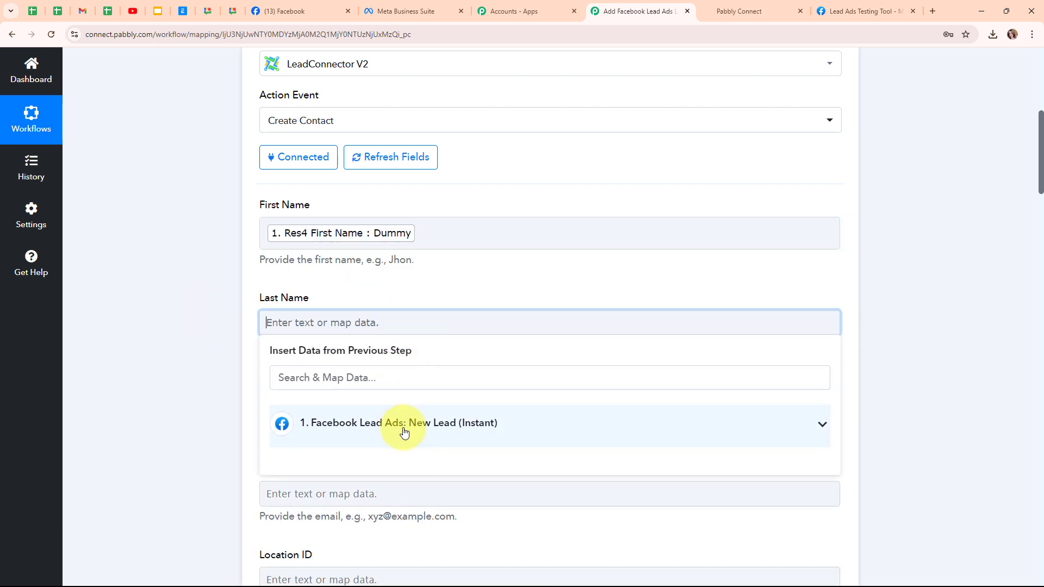
click(401, 433)
click(401, 493)
Step: Map the contact's Full Name to Res4 First Name followed by Res4 Last Name
scroll(226, 426, down, 2)
click(367, 308)
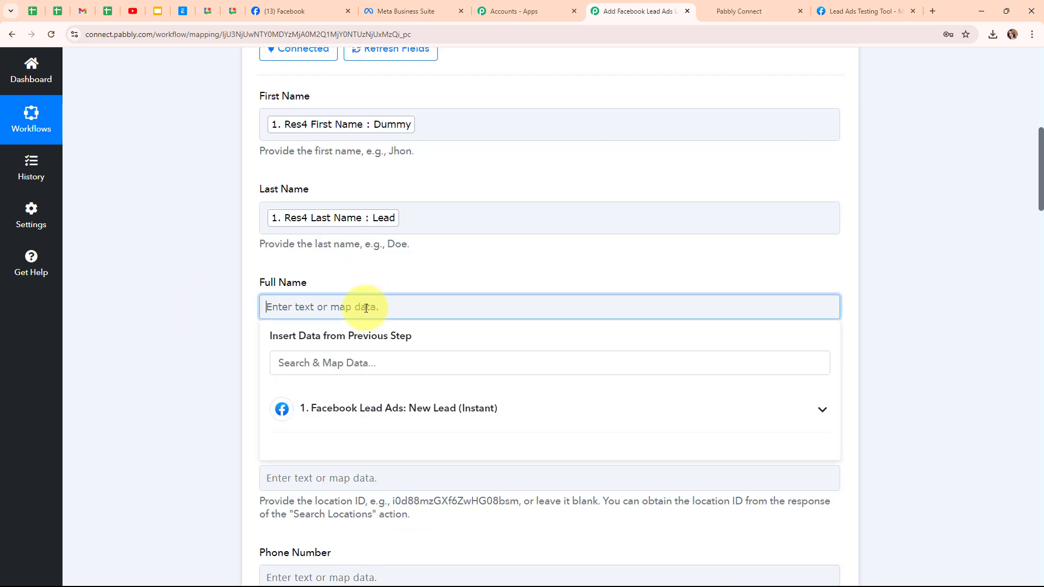
click(413, 422)
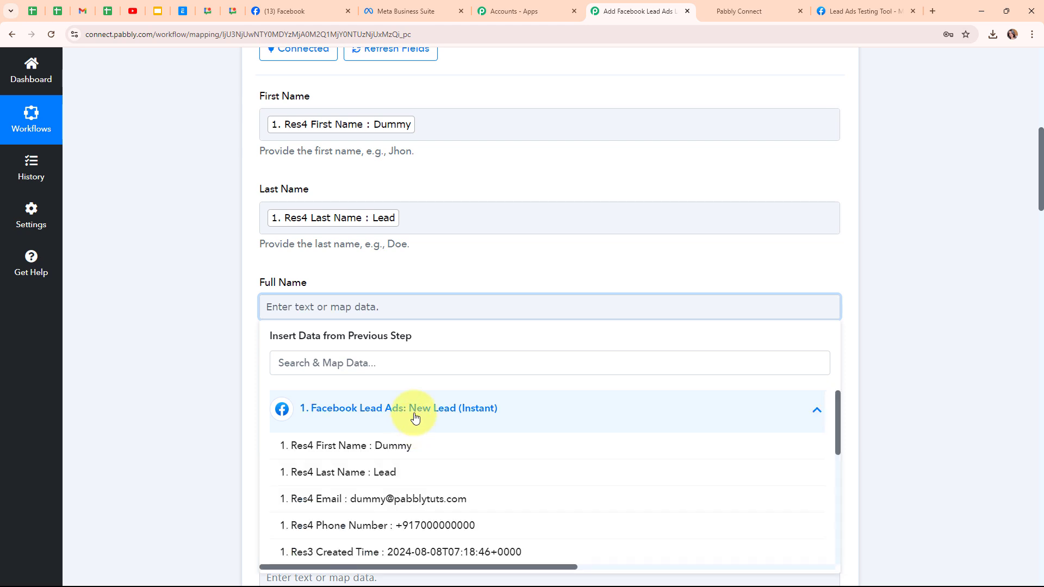
click(425, 453)
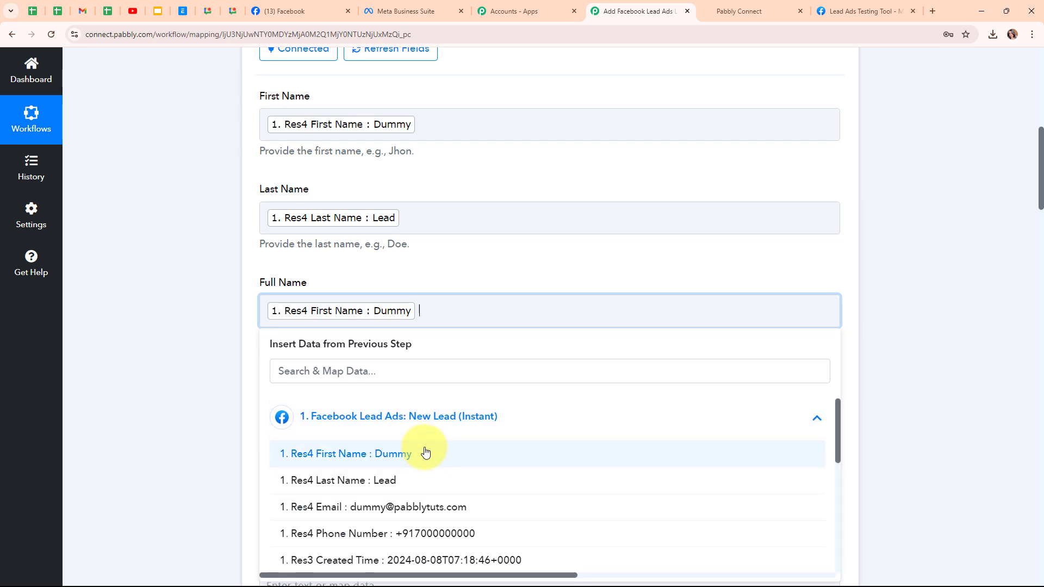
click(403, 480)
Step: Map the contact's Email to Res4 Email and Phone Number to Res4 Phone Number, leaving Location ID blank
scroll(397, 451, down, 1)
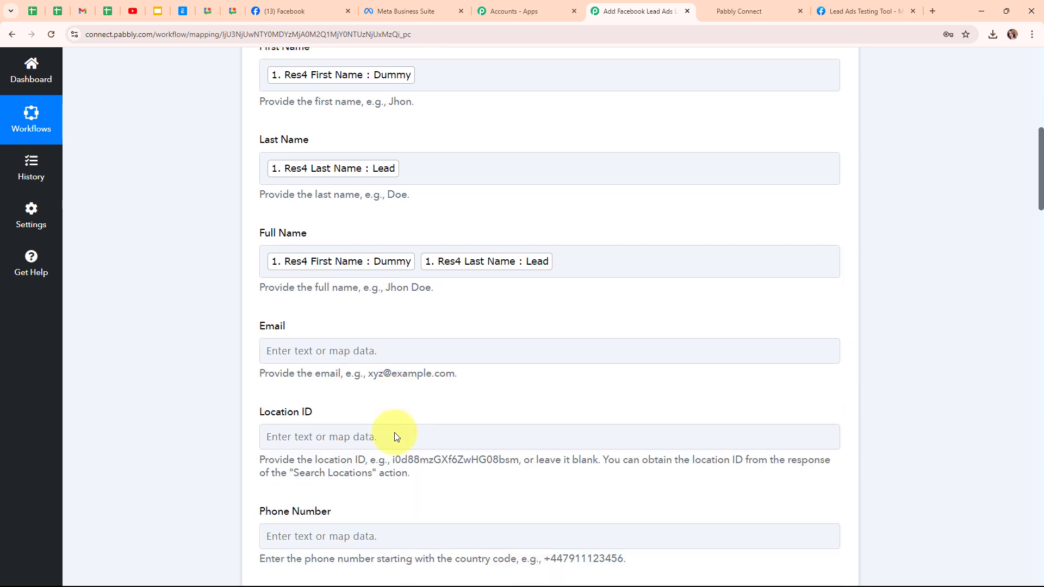
scroll(395, 437, down, 2)
click(334, 235)
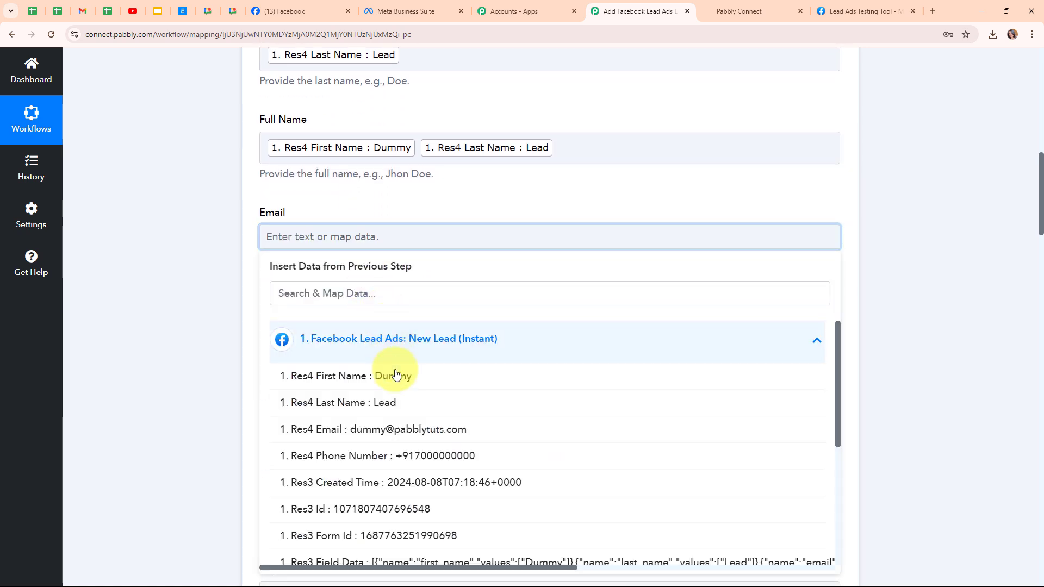
click(380, 430)
scroll(303, 256, down, 2)
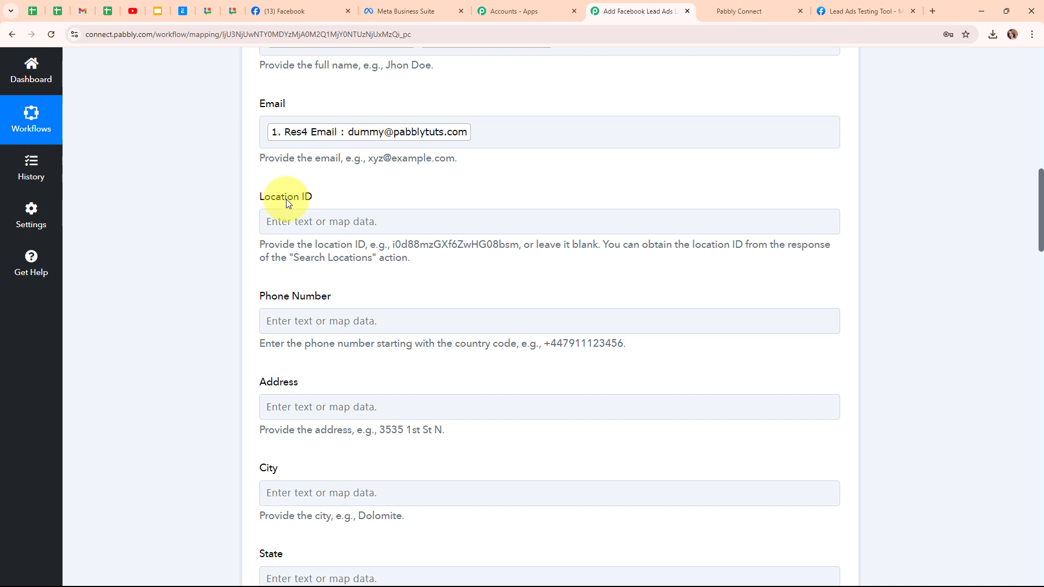
click(269, 321)
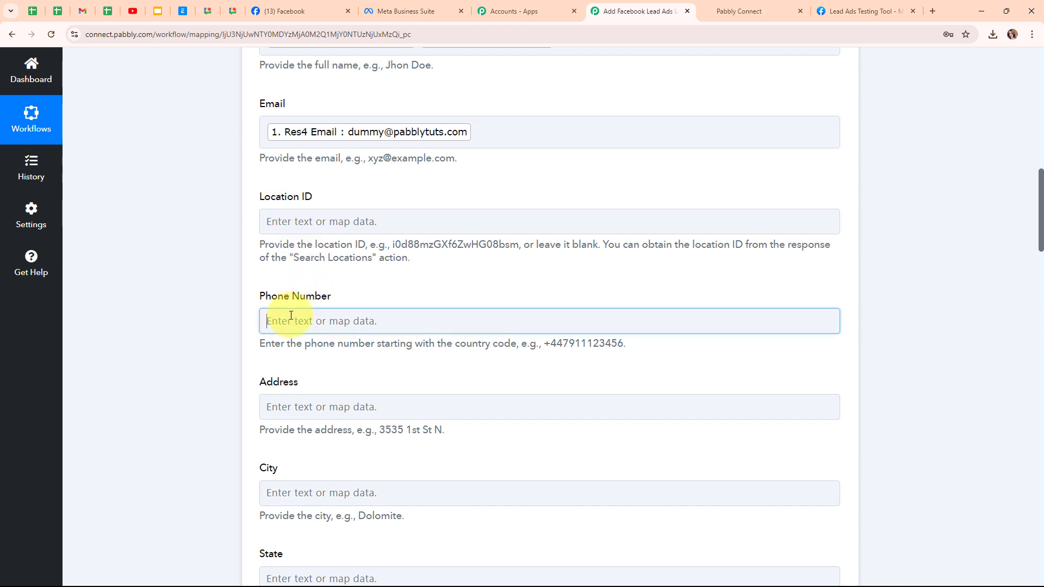
click(381, 424)
click(400, 475)
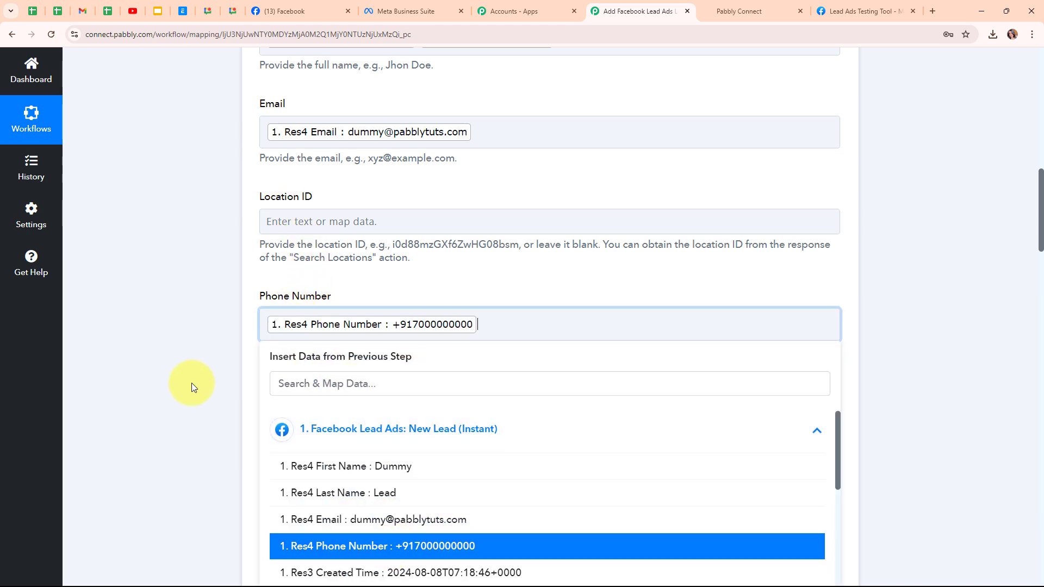
click(192, 383)
Step: Leave the remaining contact fields at their defaults, then save the LeadConnector V2 Create Contact action and send a test request
scroll(693, 416, down, 4)
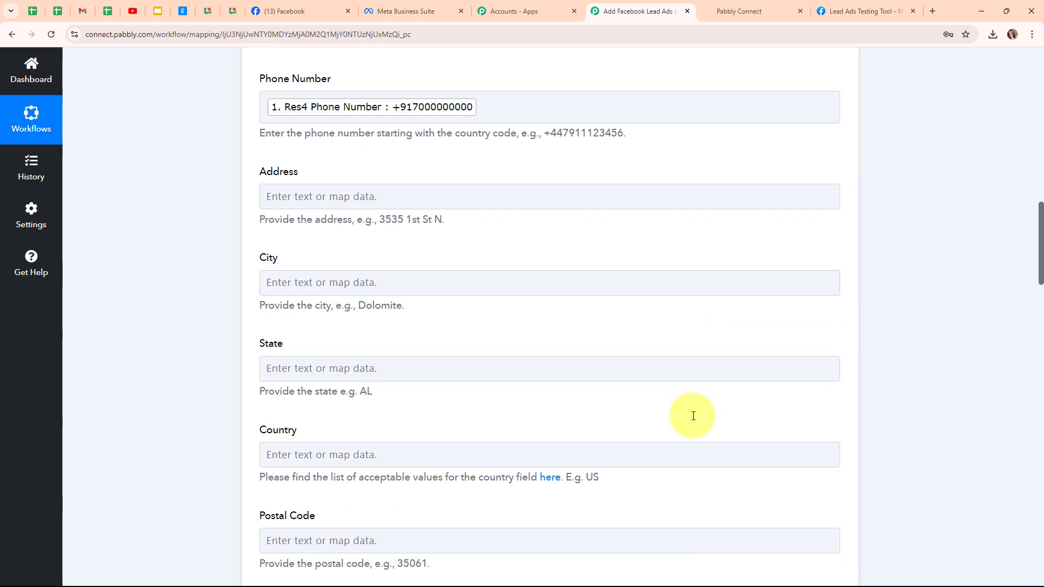
scroll(693, 416, down, 8)
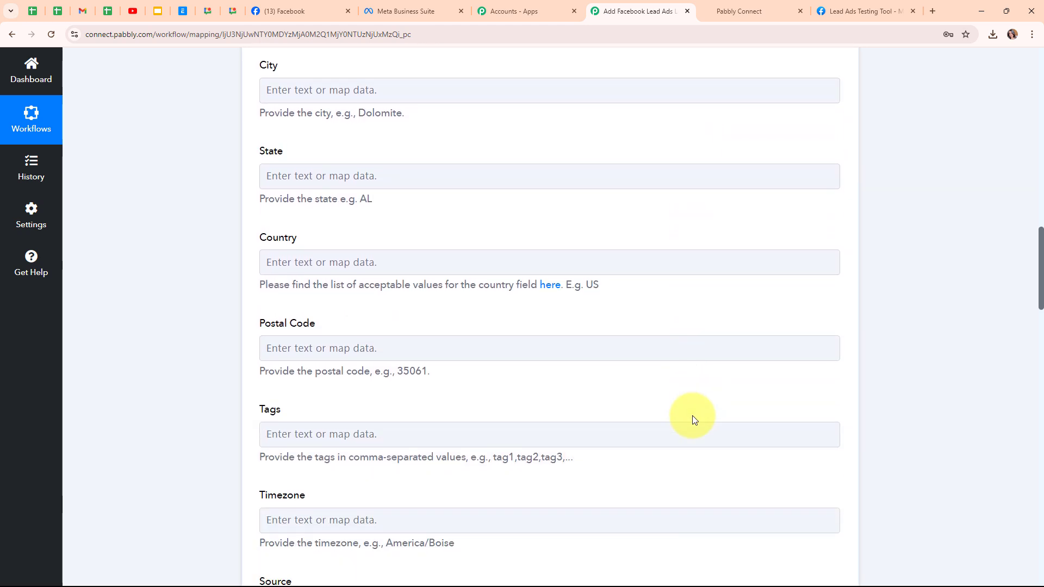
scroll(692, 416, down, 8)
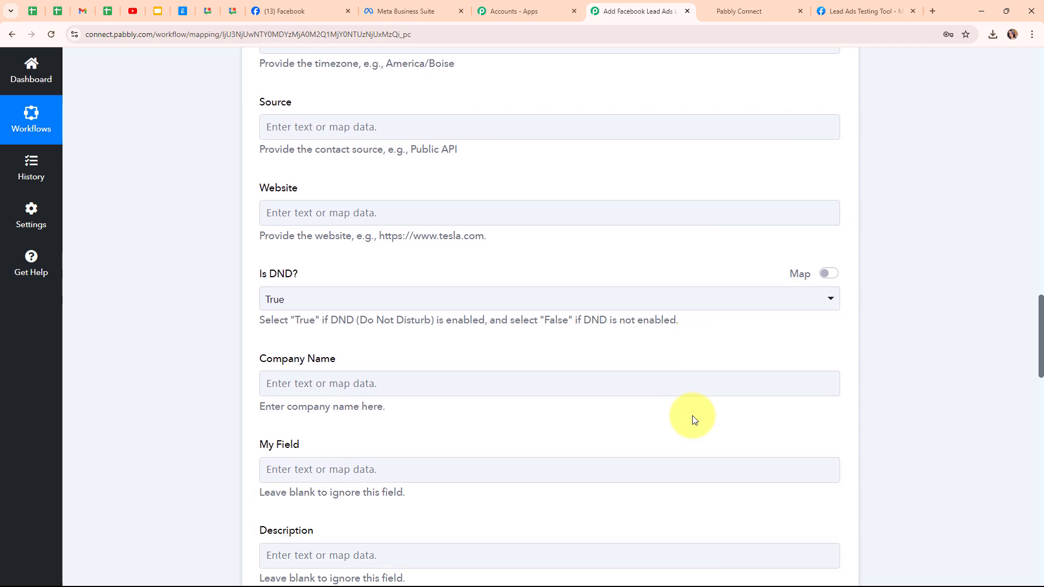
scroll(693, 417, down, 6)
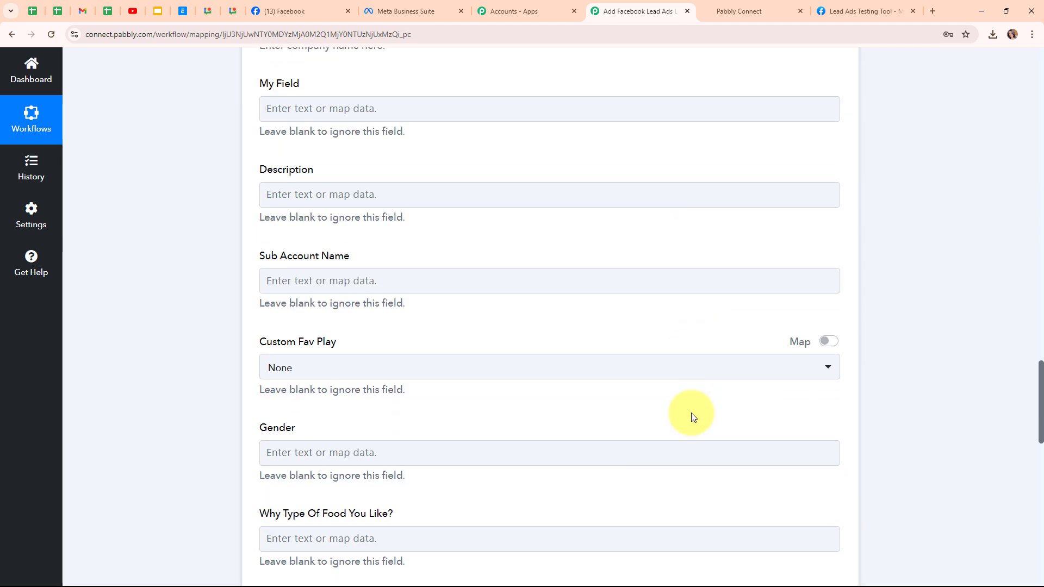
scroll(694, 417, down, 7)
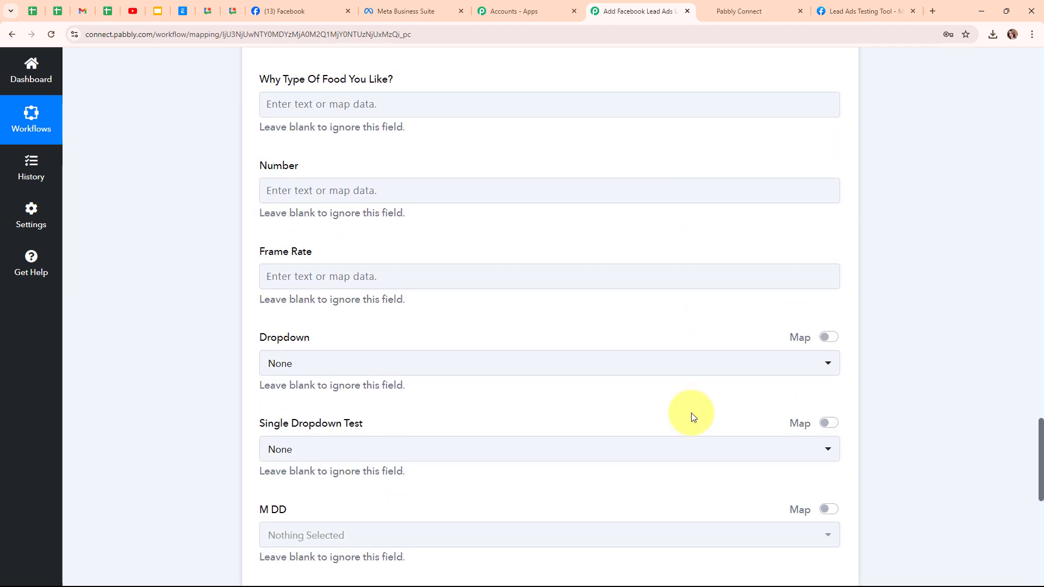
scroll(693, 417, down, 3)
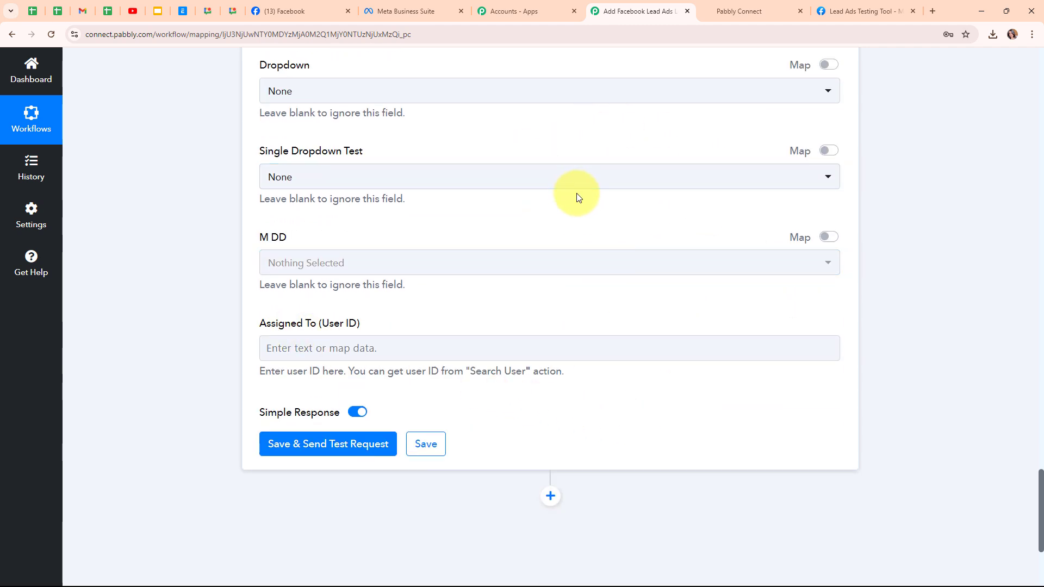
click(321, 448)
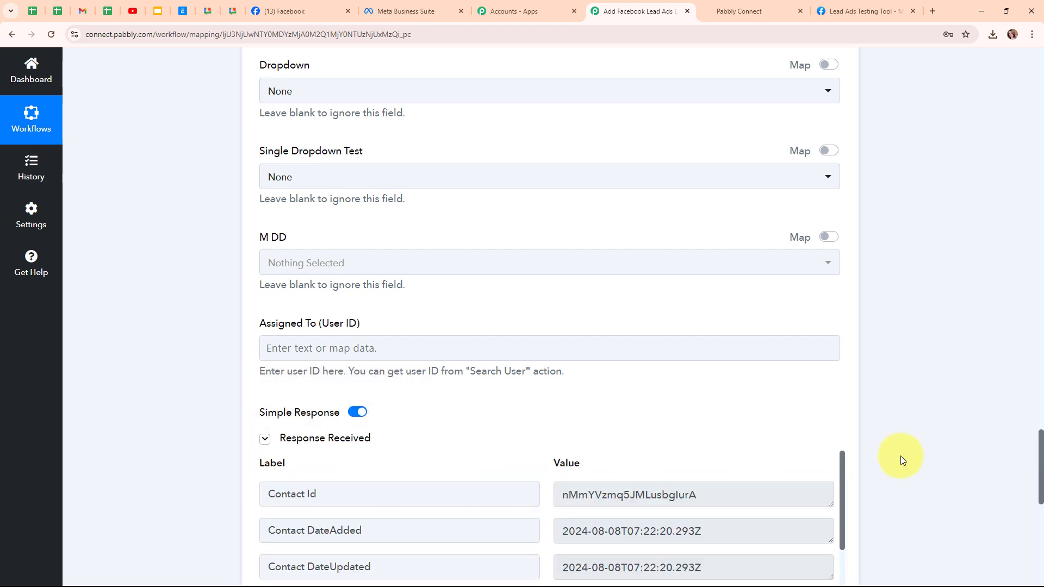
scroll(900, 457, down, 6)
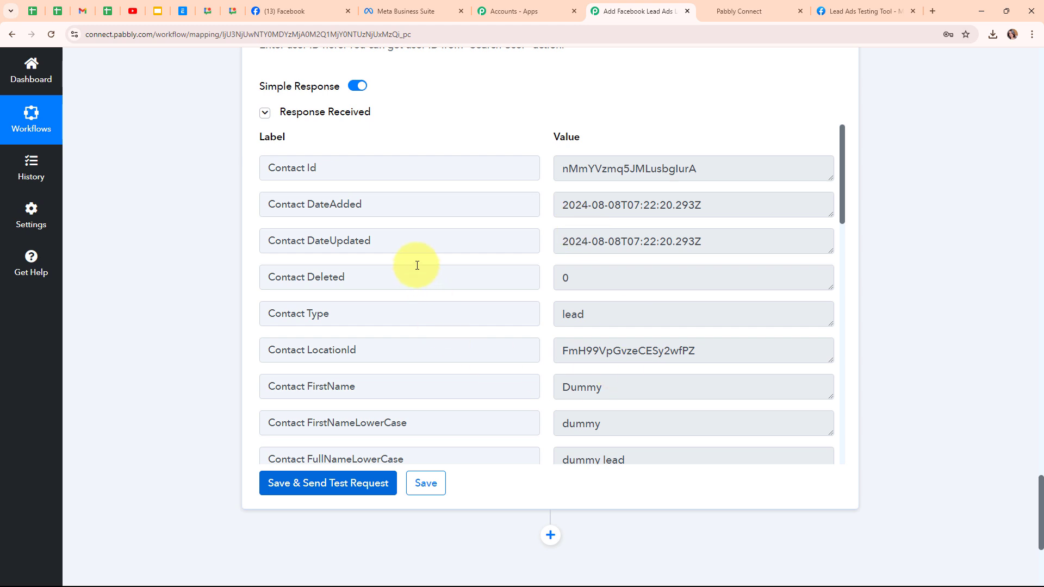
Step: Switch to GoHighLevel, reload the contacts list to check for the test lead, and return to the Pabbly Connect workflow
click(729, 7)
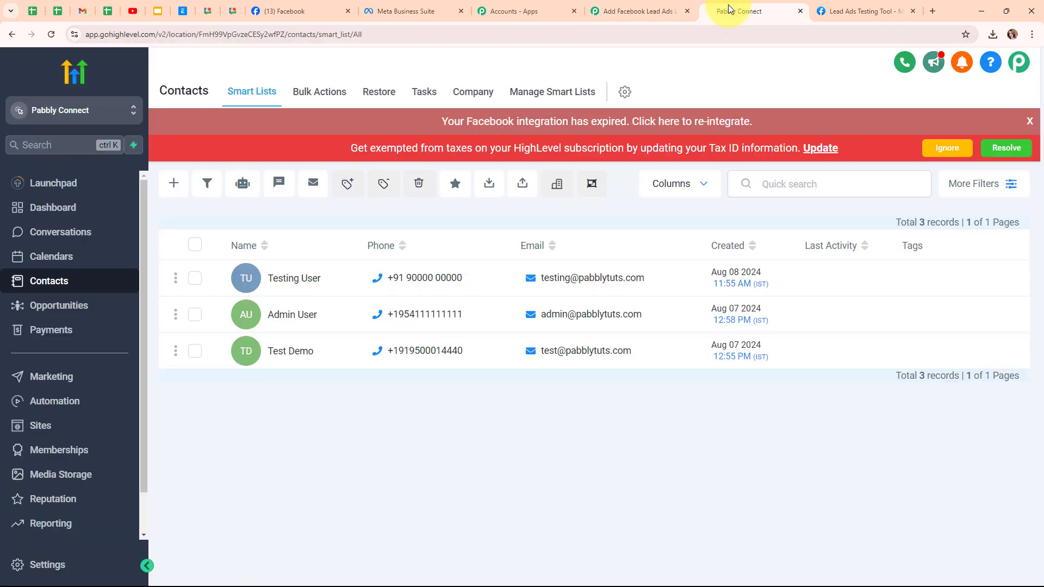
click(51, 34)
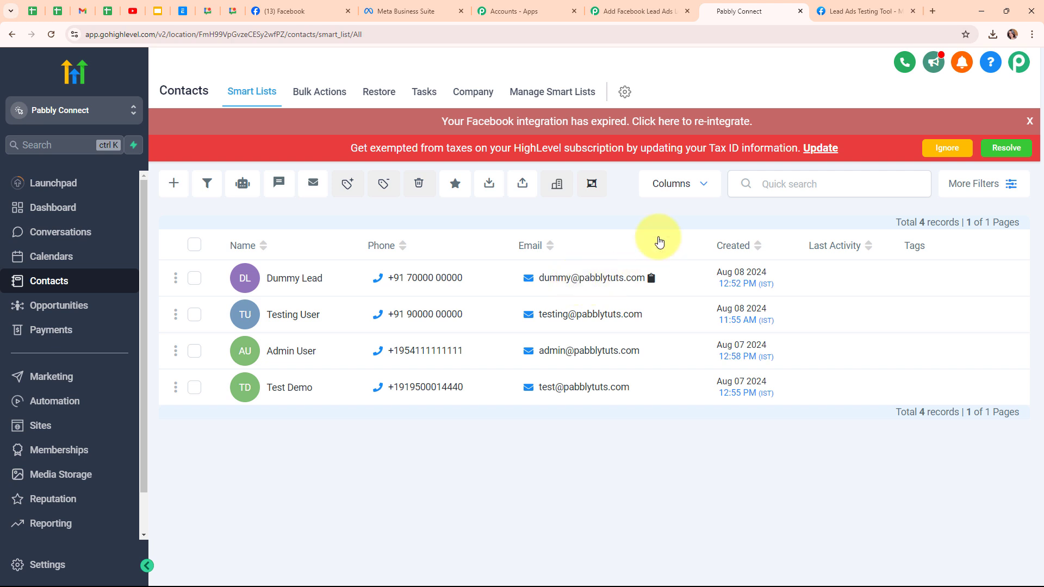
click(625, 11)
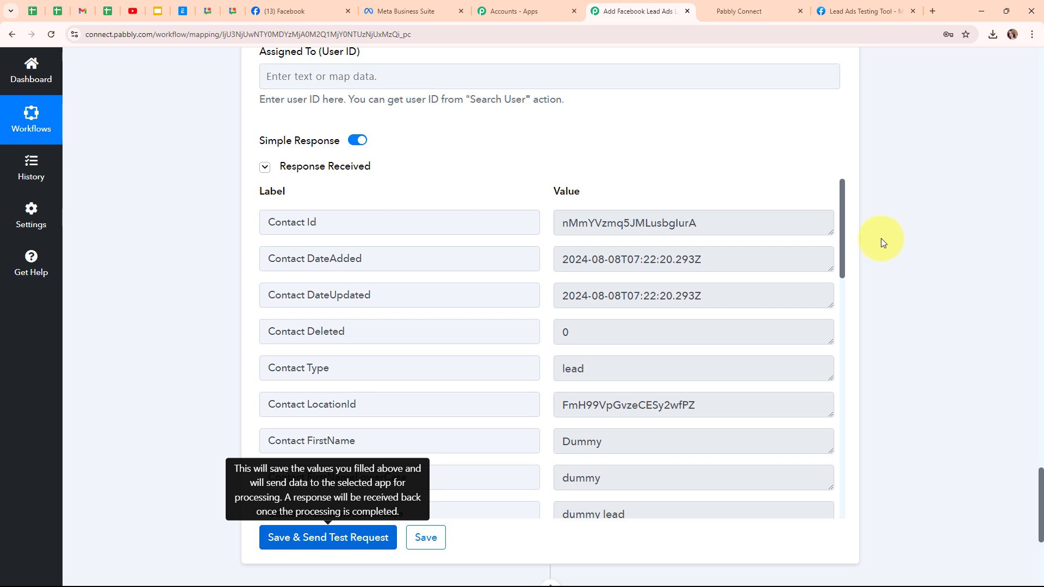
Step: Add an action step after Create Contact using Microsoft Office 365 with the Send Mail action event
scroll(881, 240, down, 3)
scroll(872, 264, down, 1)
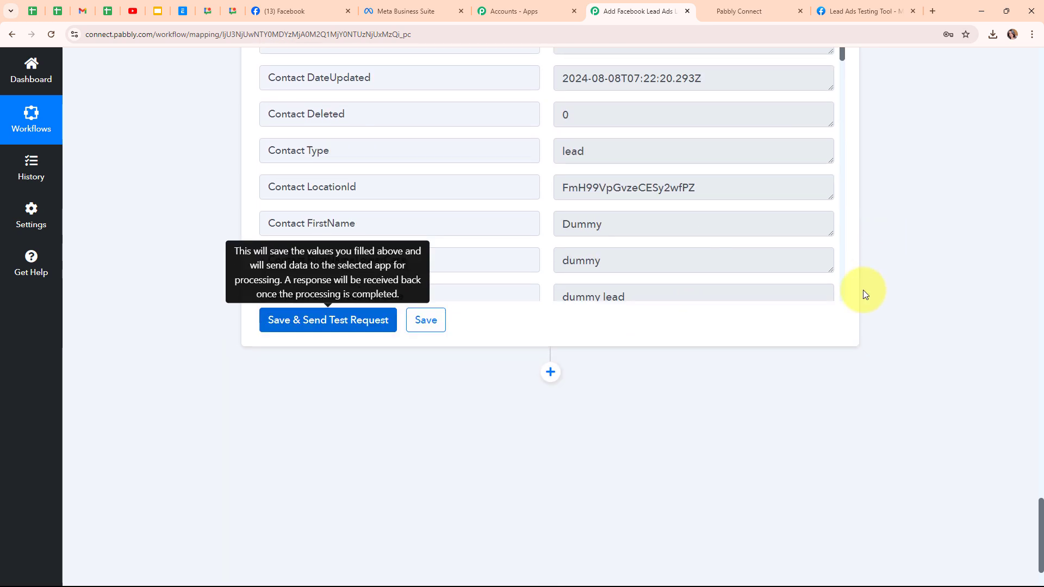
click(550, 373)
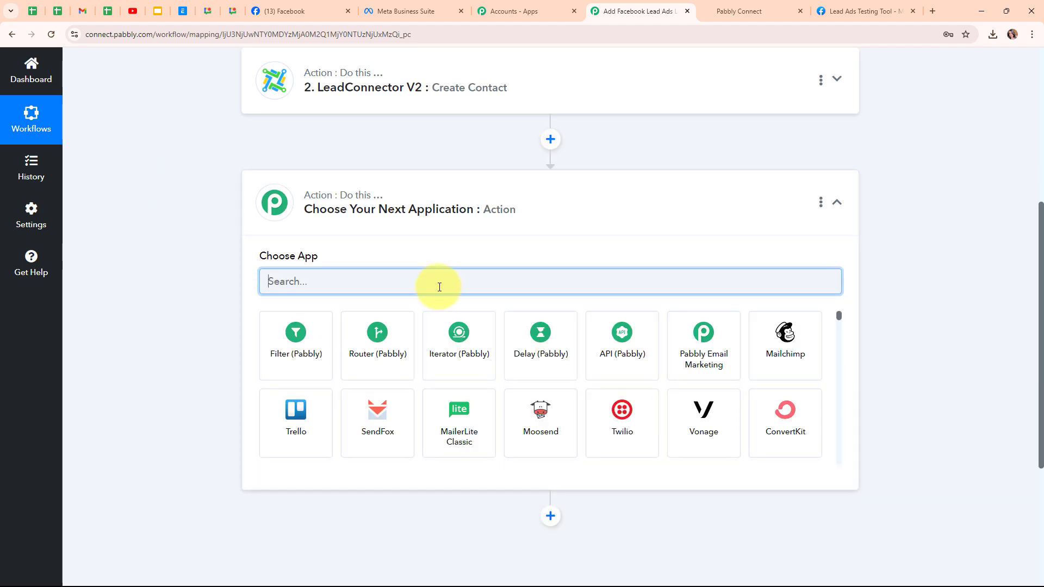
text(micr)
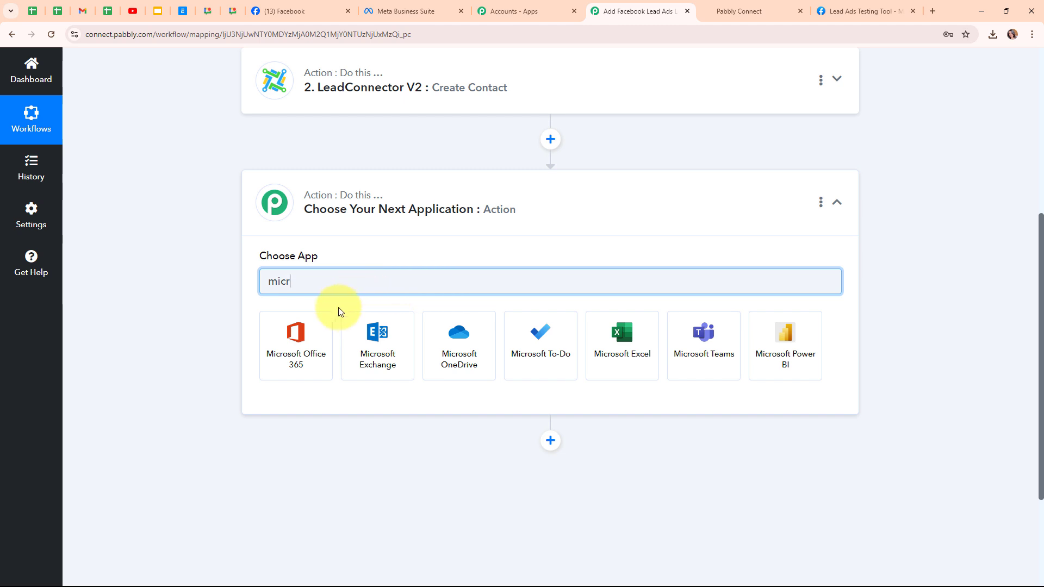
click(315, 354)
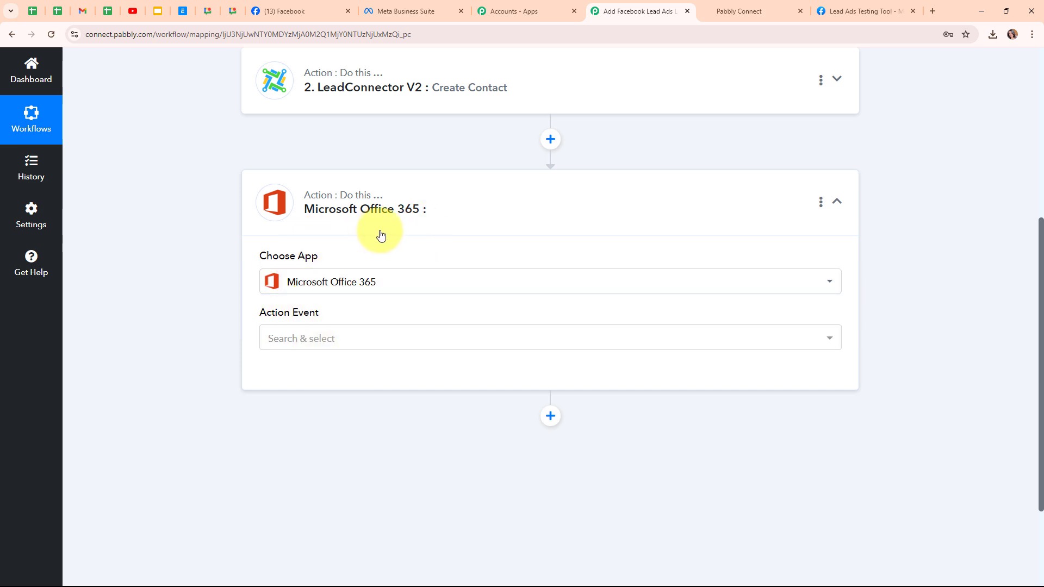
click(349, 340)
scroll(429, 272, down, 5)
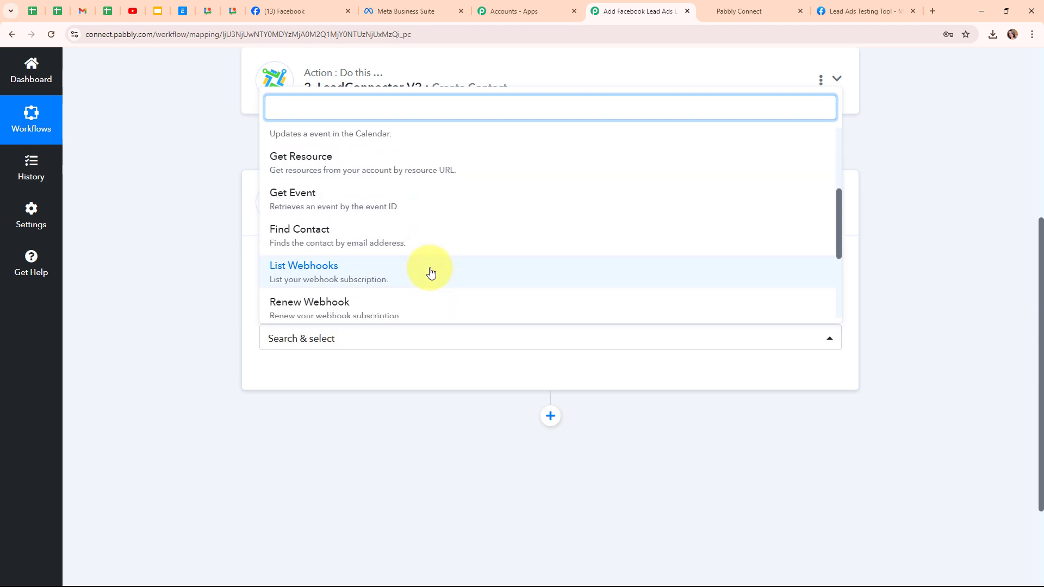
scroll(429, 271, down, 2)
click(462, 260)
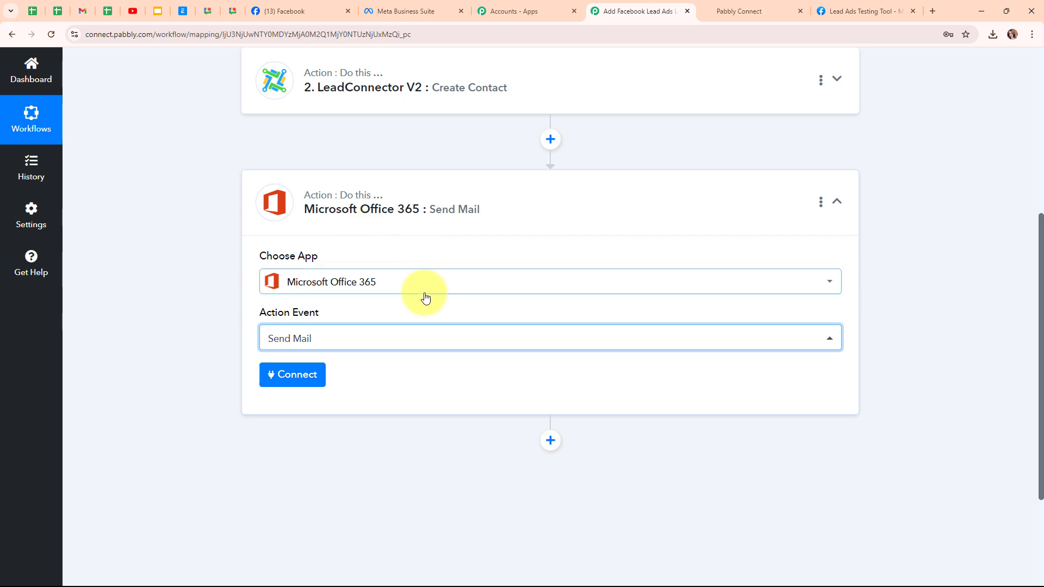
Step: Add a new Microsoft Office 365 connection and accept the permissions Pabbly Connect requests for the Microsoft account
click(261, 381)
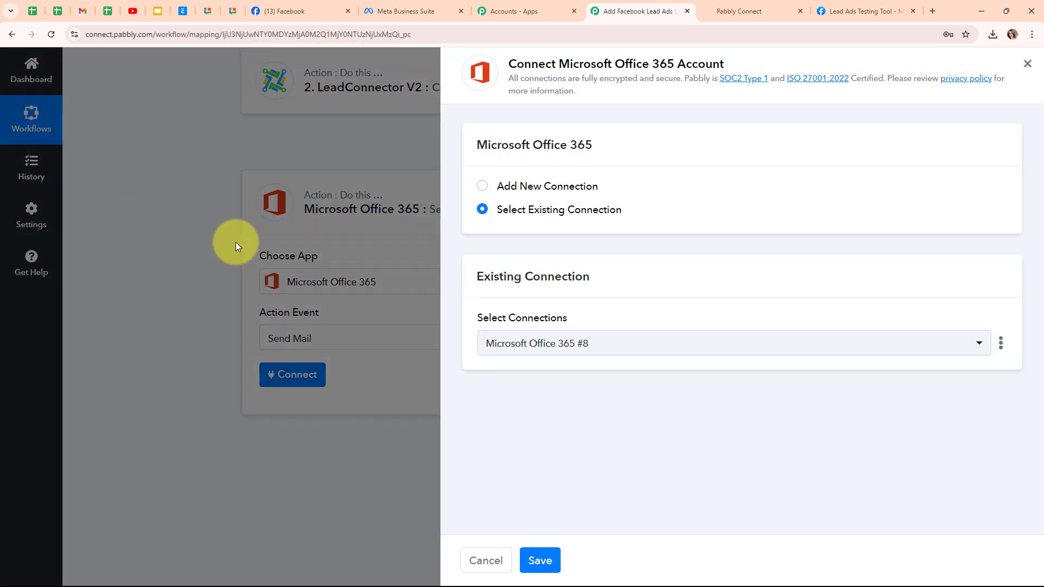
click(481, 186)
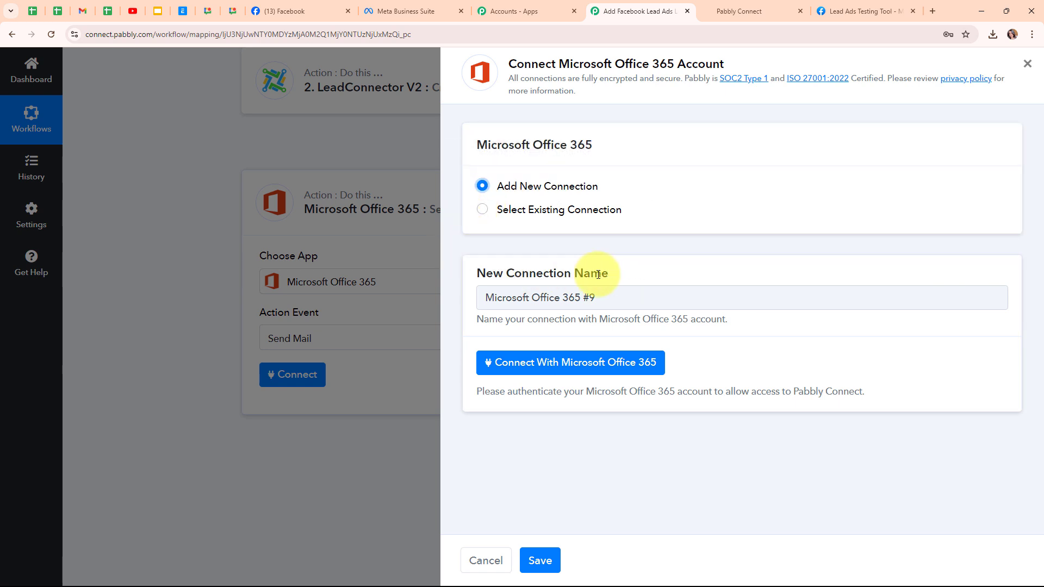
click(534, 368)
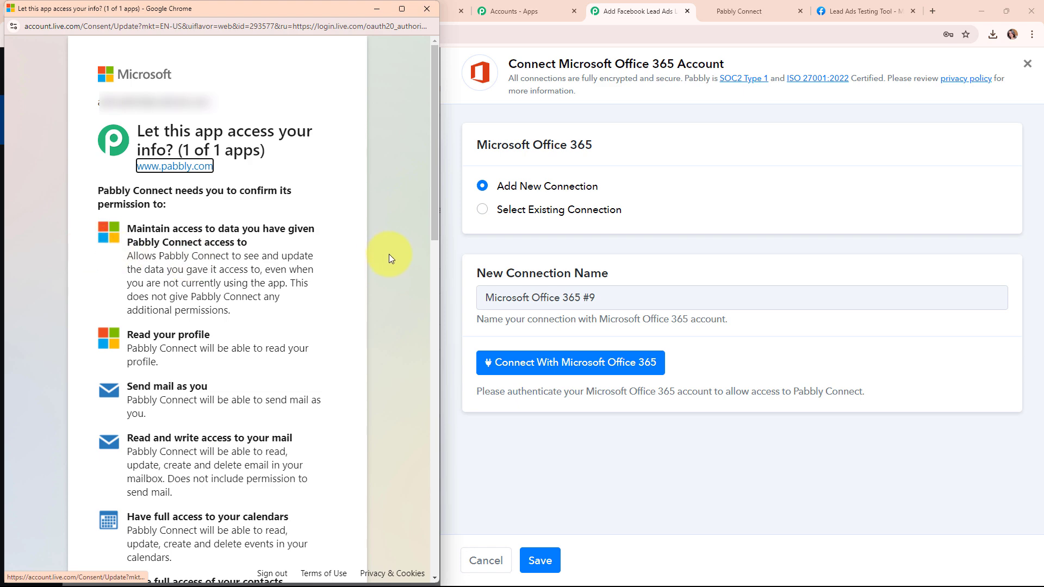
scroll(389, 254, down, 15)
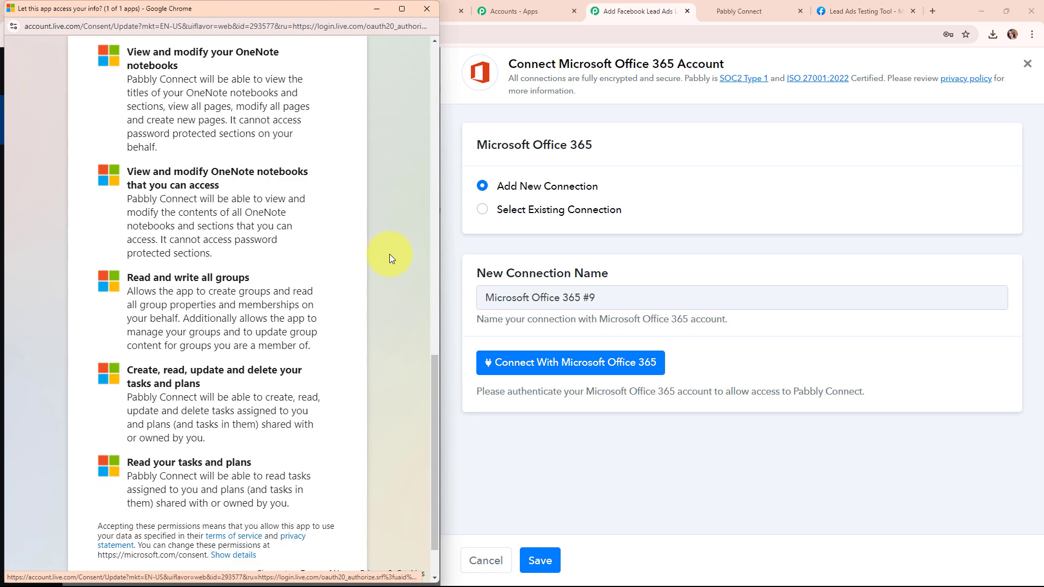
scroll(389, 254, down, 2)
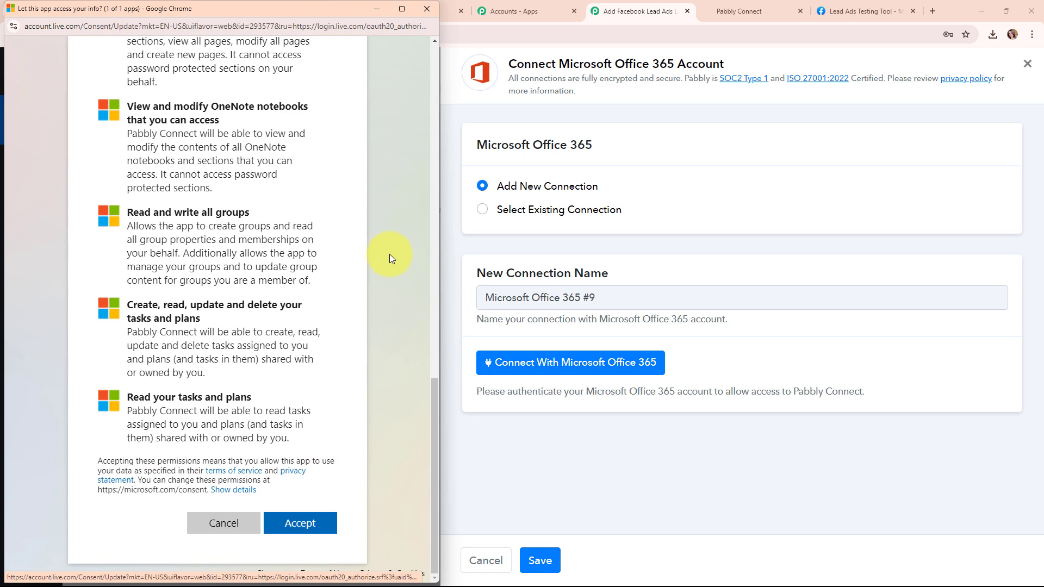
click(297, 530)
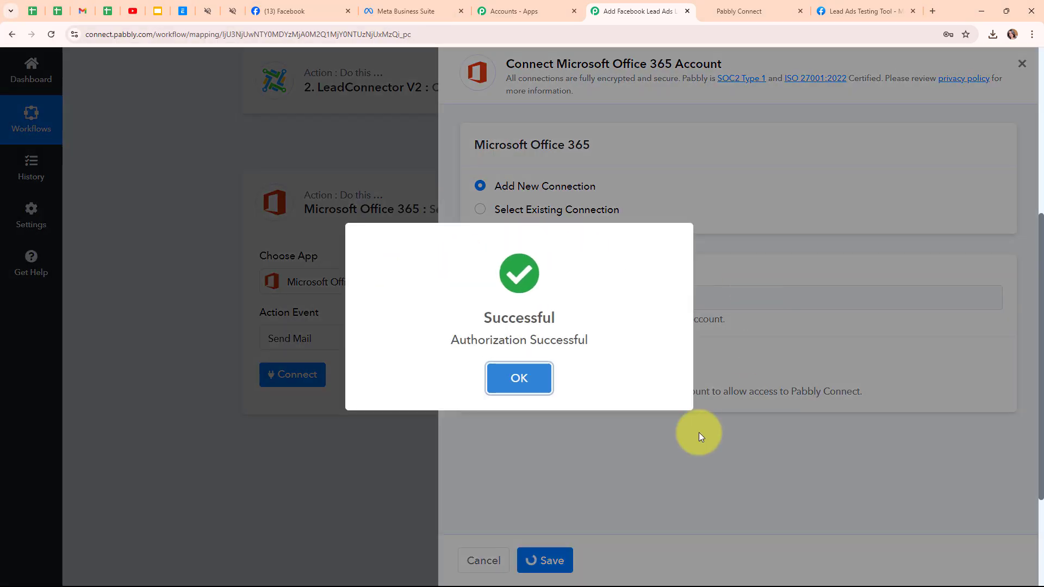
click(522, 375)
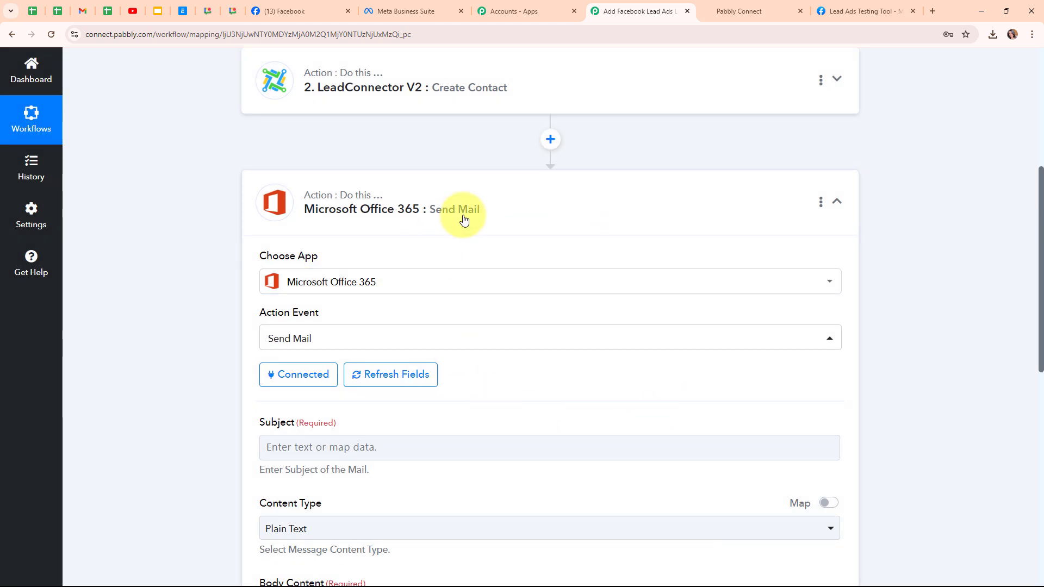
Step: Set the mail subject to "Thank You for Your Interest in Our Digital Marketing Services!" and keep the content type as Plain Text
scroll(571, 364, down, 4)
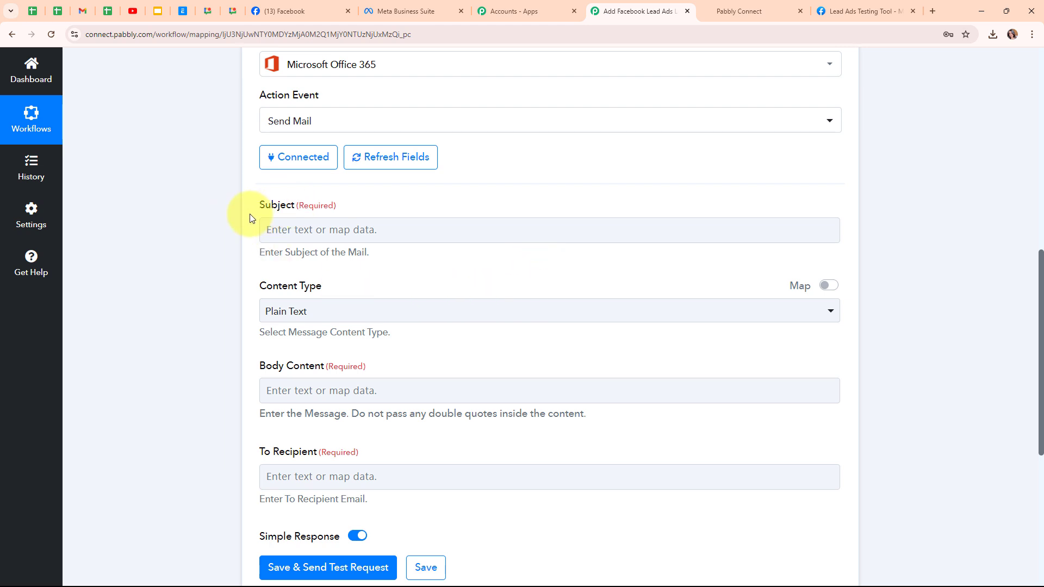
click(282, 223)
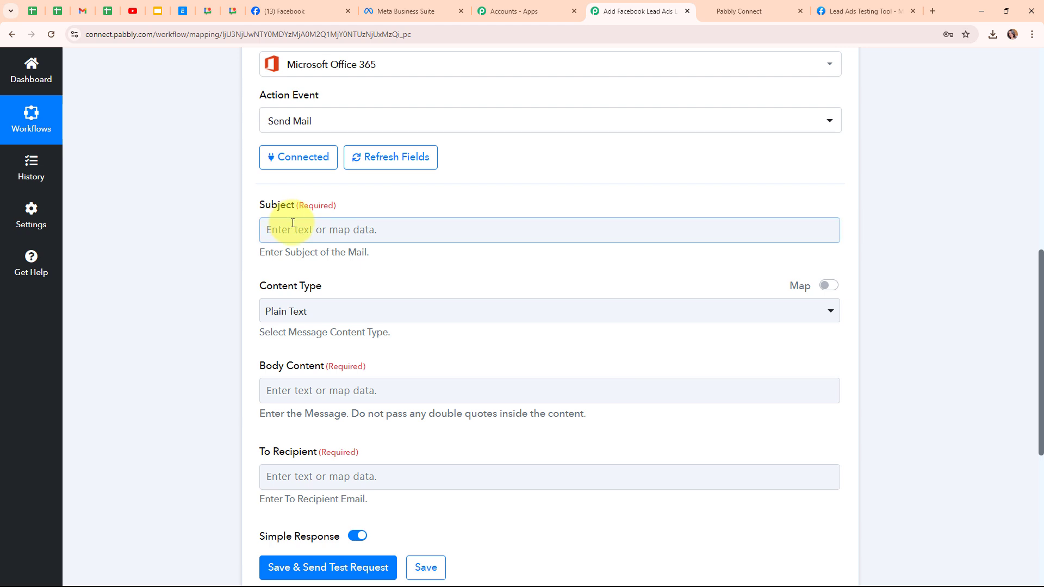
text(Thank You for Your Interest in Our Digital Marketing Services!)
click(183, 261)
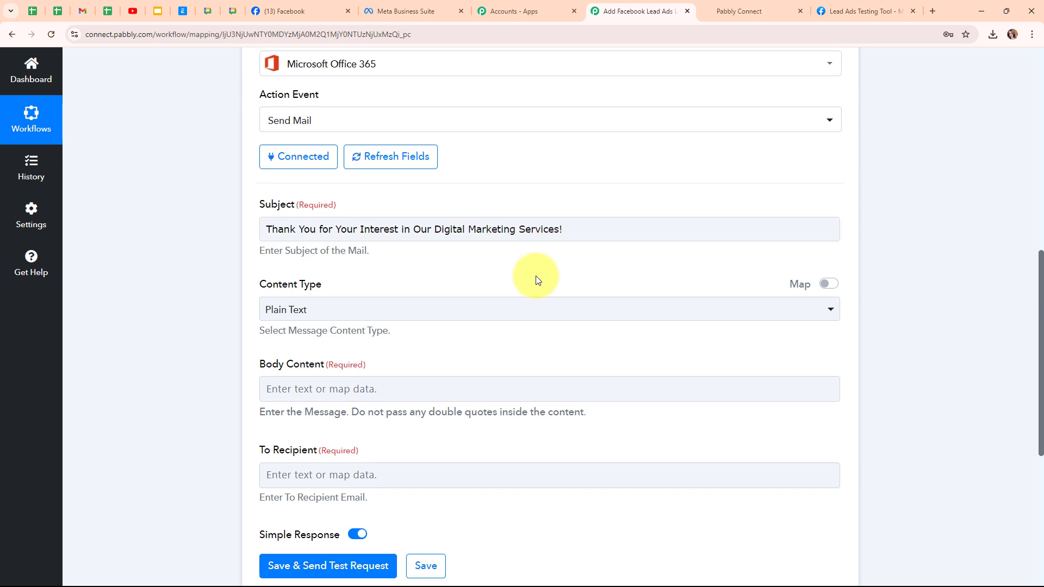
scroll(534, 280, down, 1)
click(304, 261)
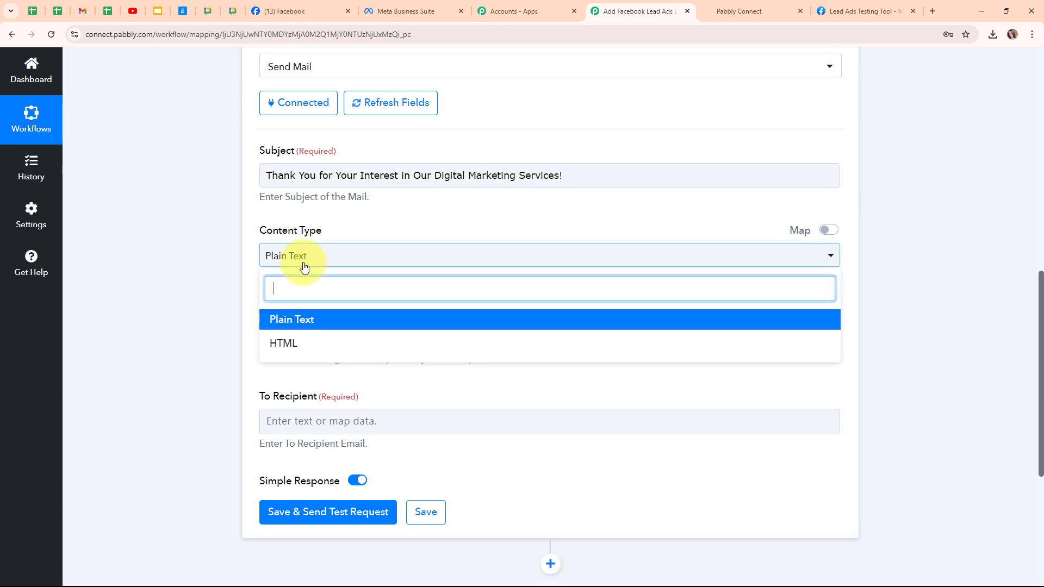
click(299, 320)
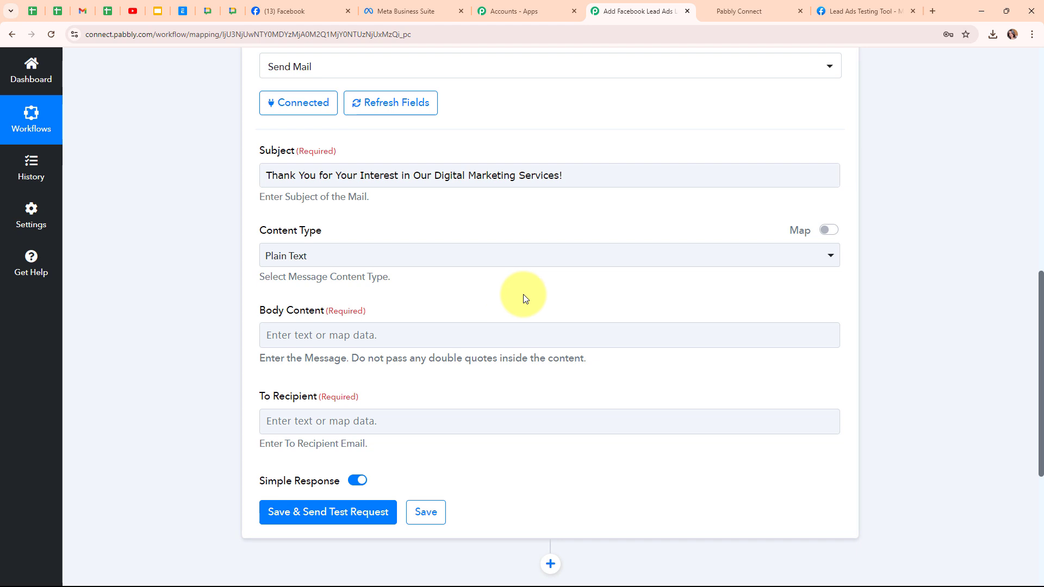
Step: Paste the Digital Dynamics thank-you message, starting with "Hi [Lead's First Name],", into the mail's body content and review it
scroll(524, 296, down, 2)
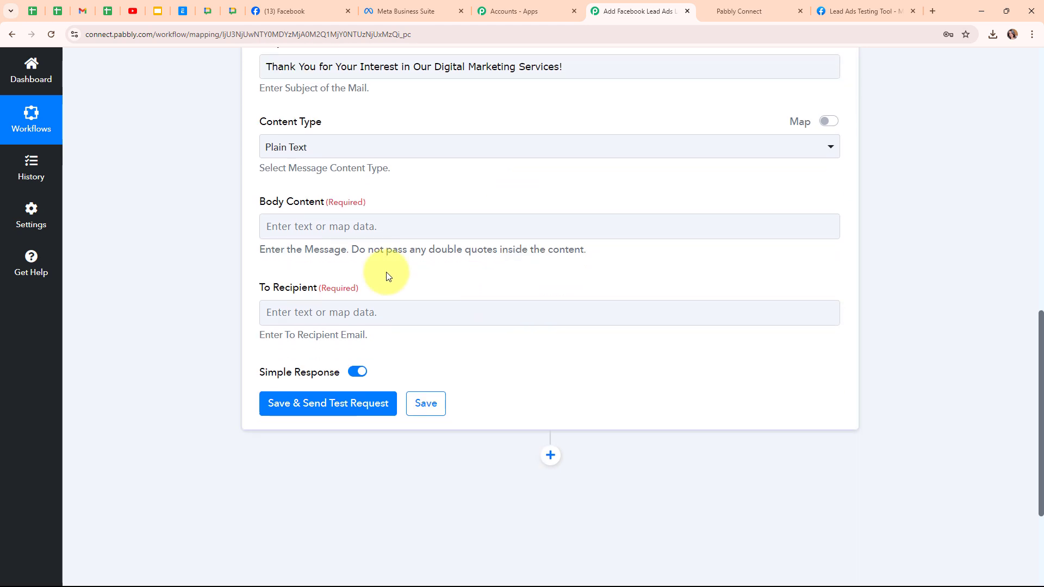
click(321, 215)
key(ctrl+v)
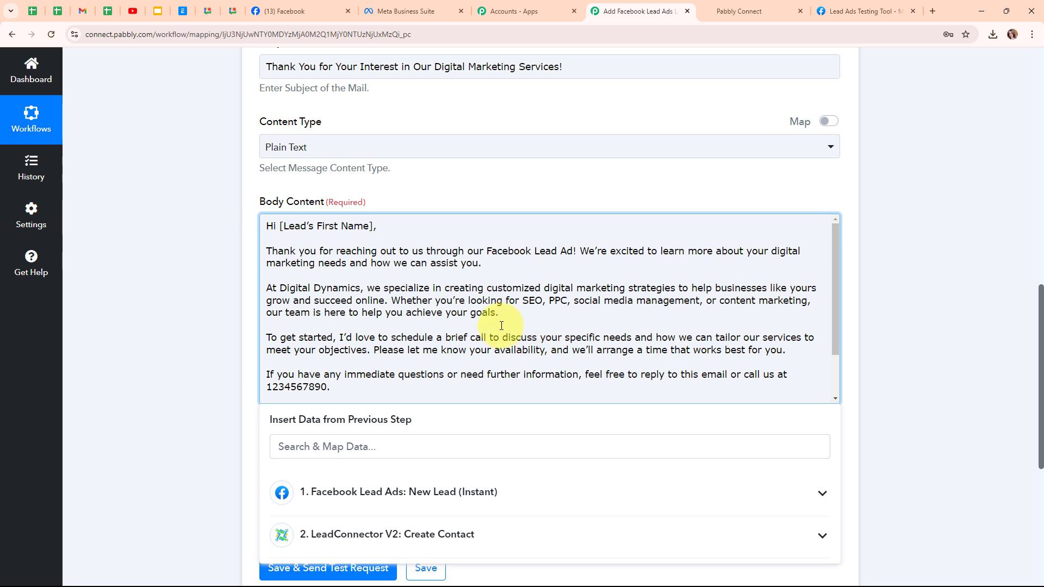
scroll(502, 326, down, 2)
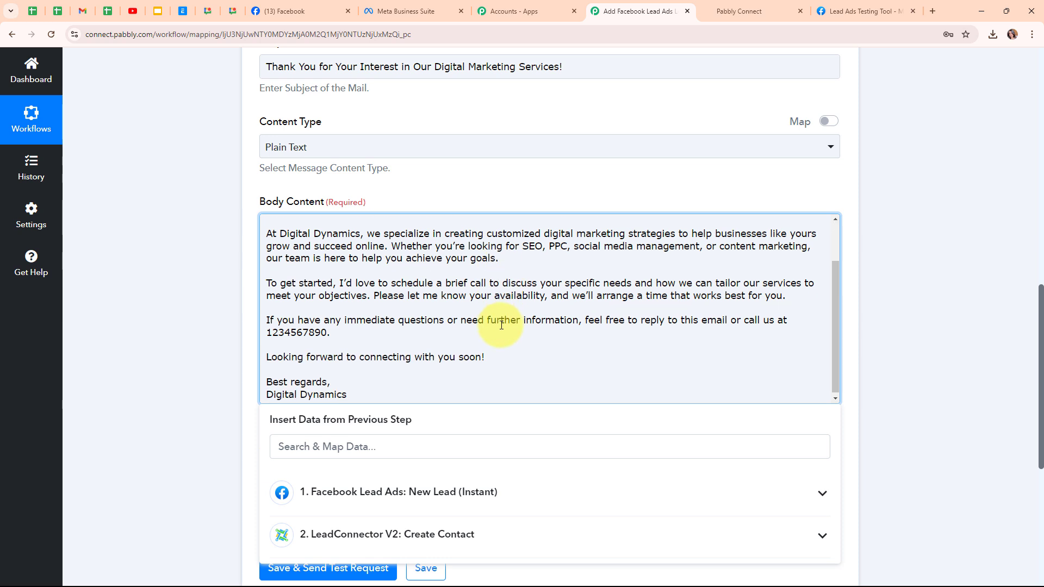
drag(331, 332, 244, 330)
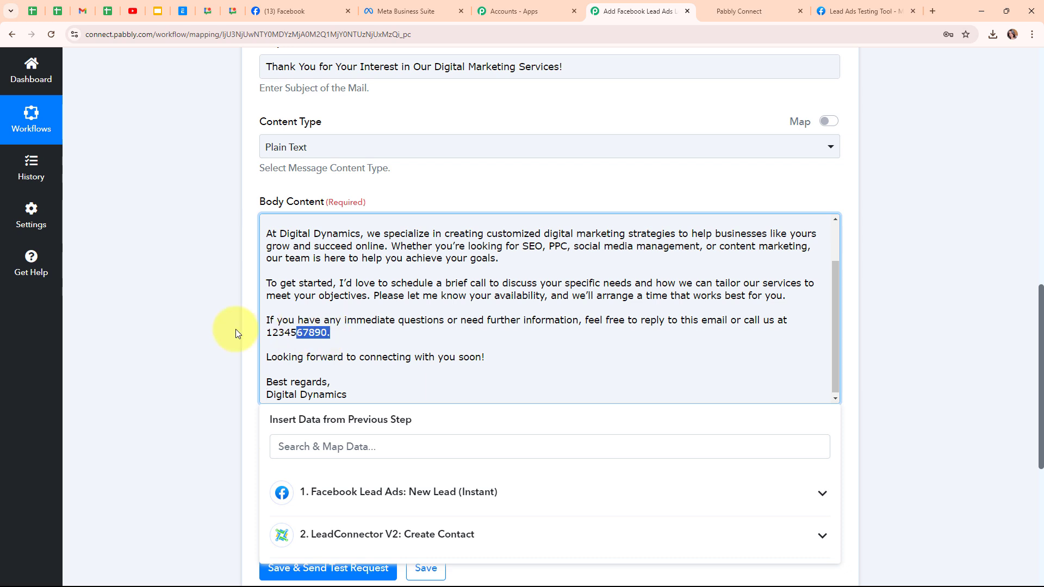
click(332, 344)
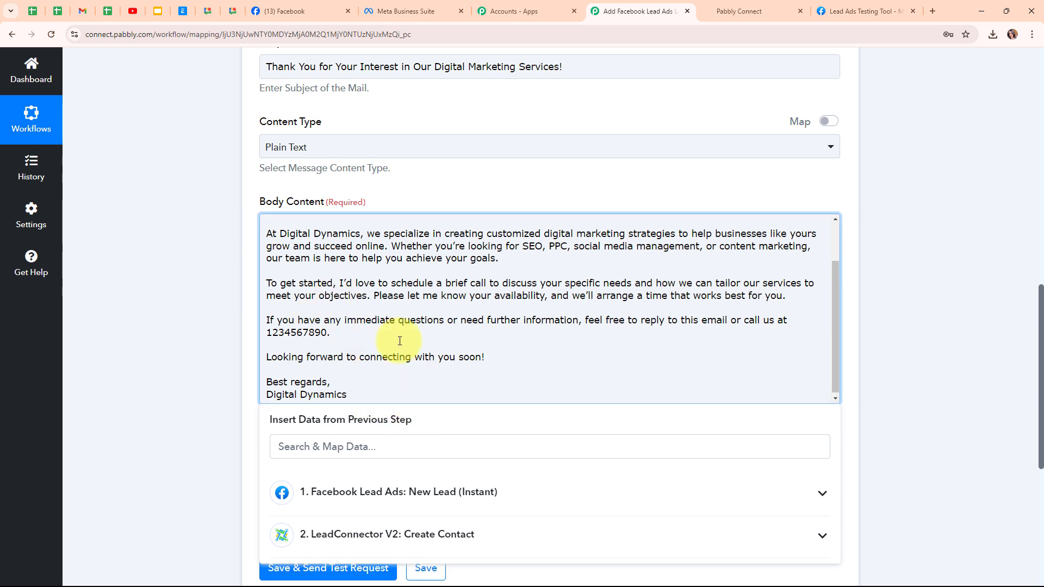
scroll(399, 340, up, 2)
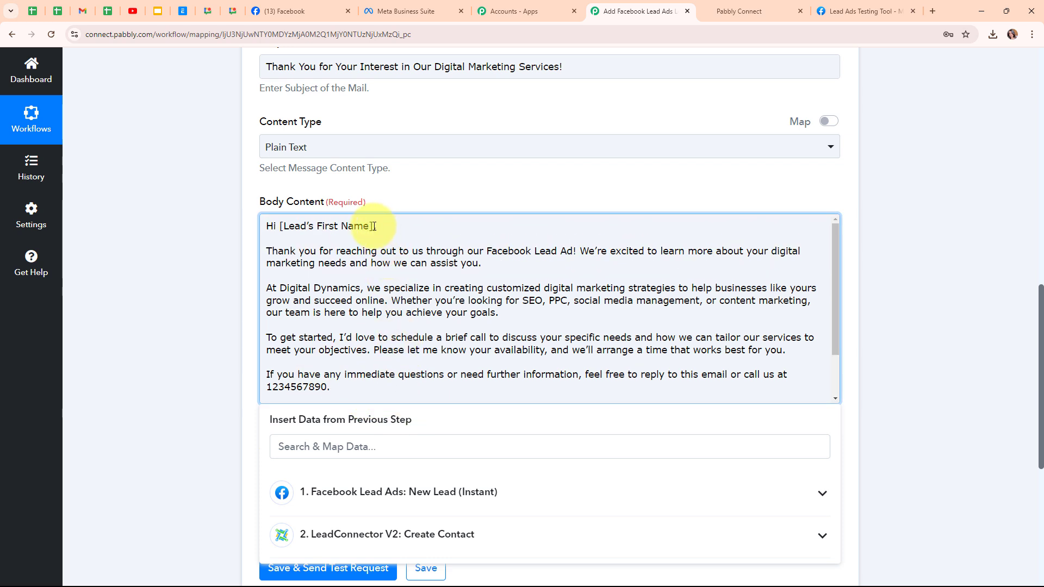
Step: Replace the [Lead's First Name] placeholder in the body content with the mapped First Name field from the Facebook Lead Ads step
drag(375, 226, 279, 226)
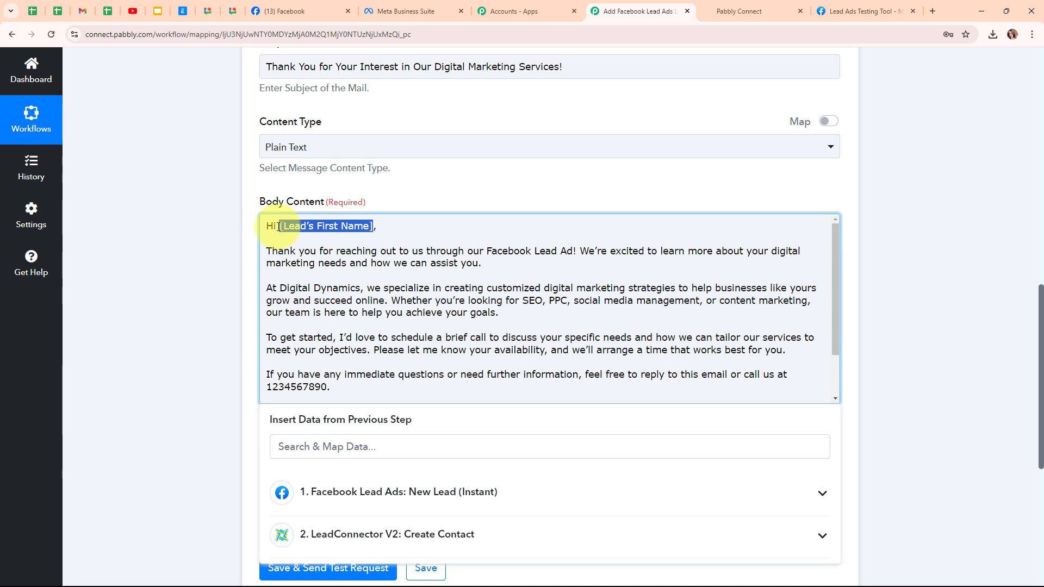
key(BackSpace)
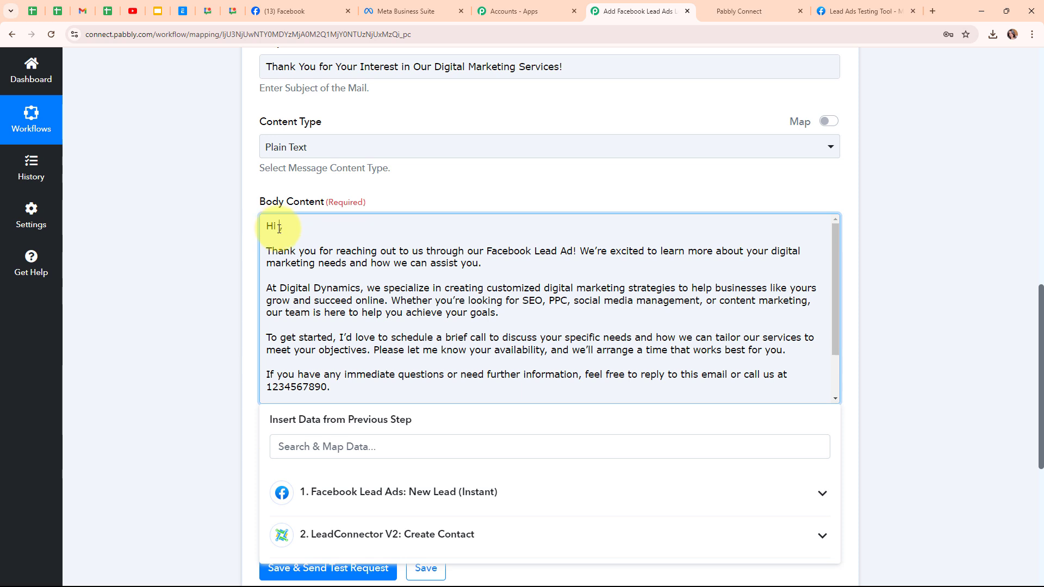
click(415, 486)
scroll(442, 481, down, 1)
scroll(442, 482, up, 1)
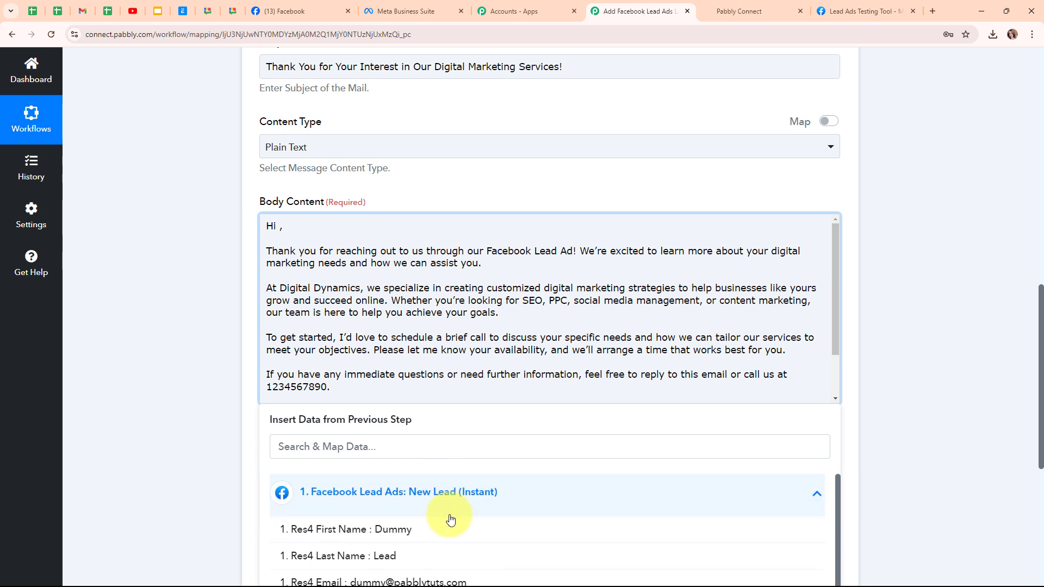
click(397, 532)
click(188, 419)
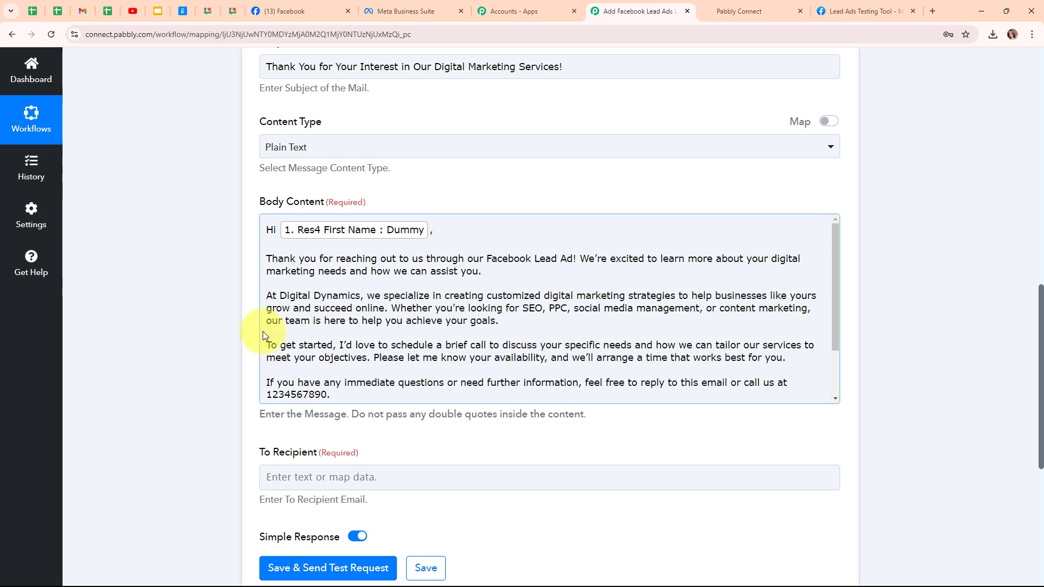
Step: Map the mail's To Recipient to the Email field from the Facebook Lead Ads: New Lead (Instant) step
scroll(255, 298, down, 3)
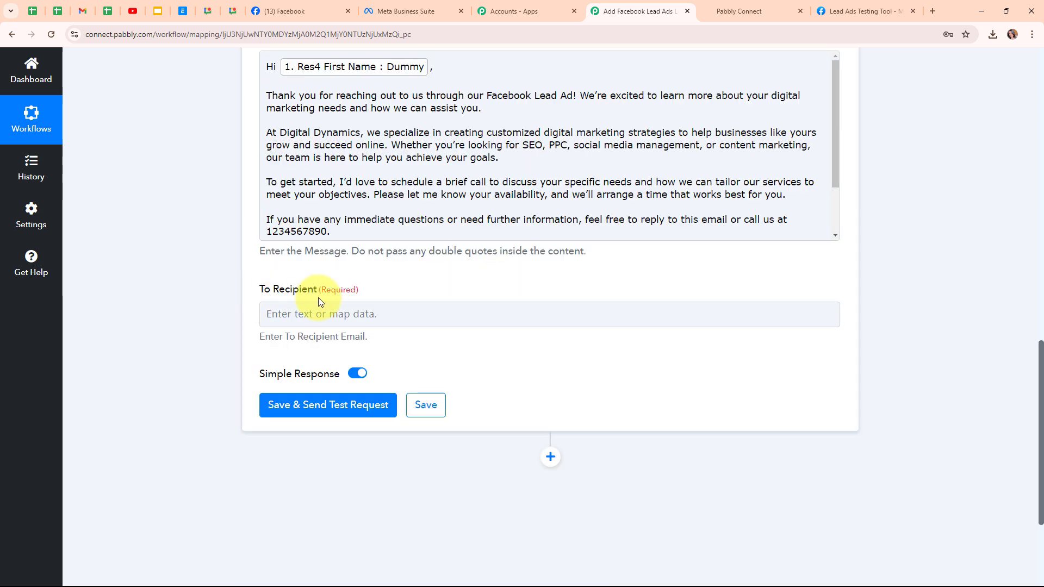
click(299, 315)
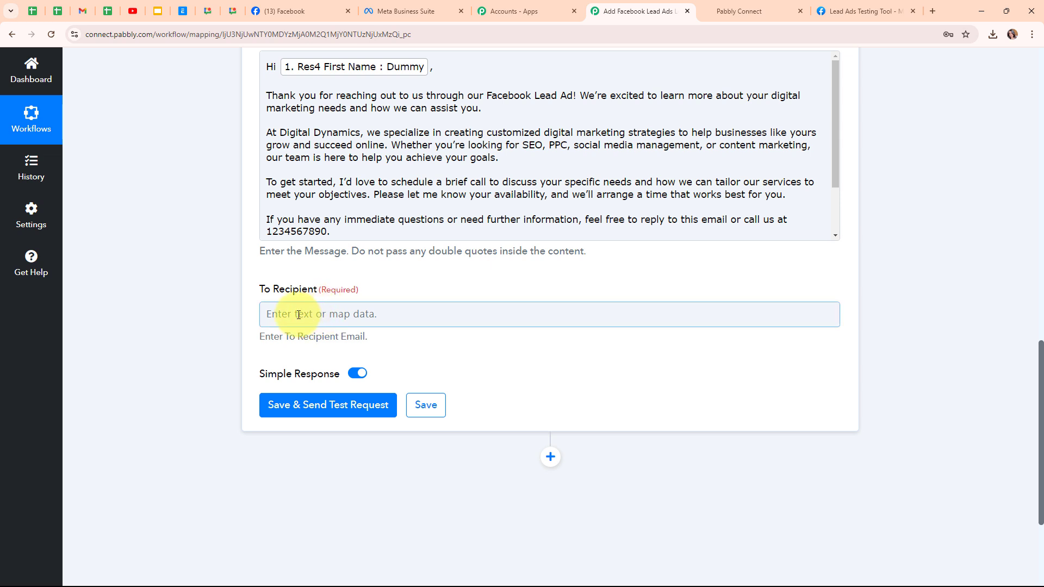
click(299, 315)
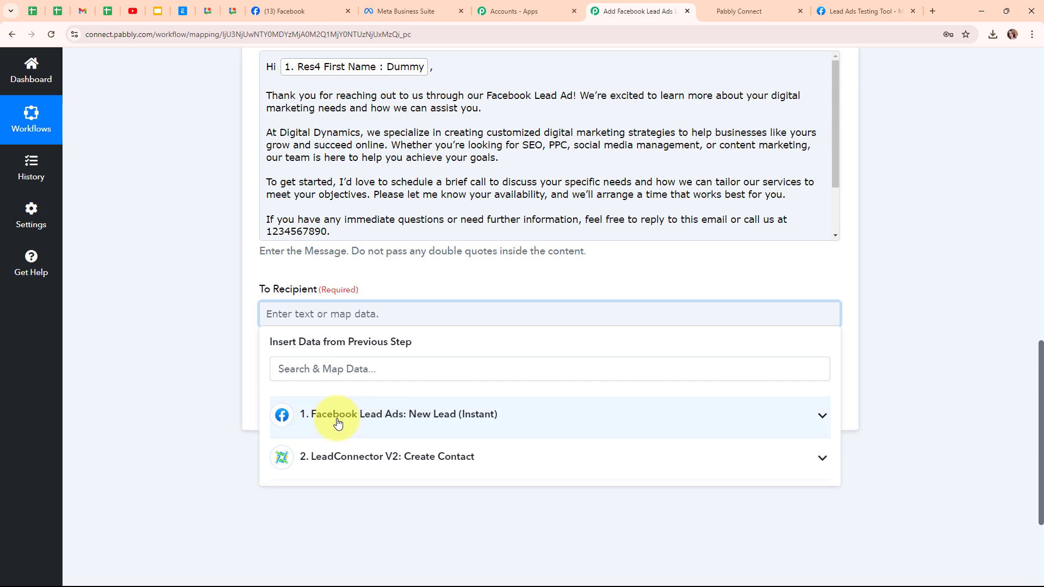
click(395, 426)
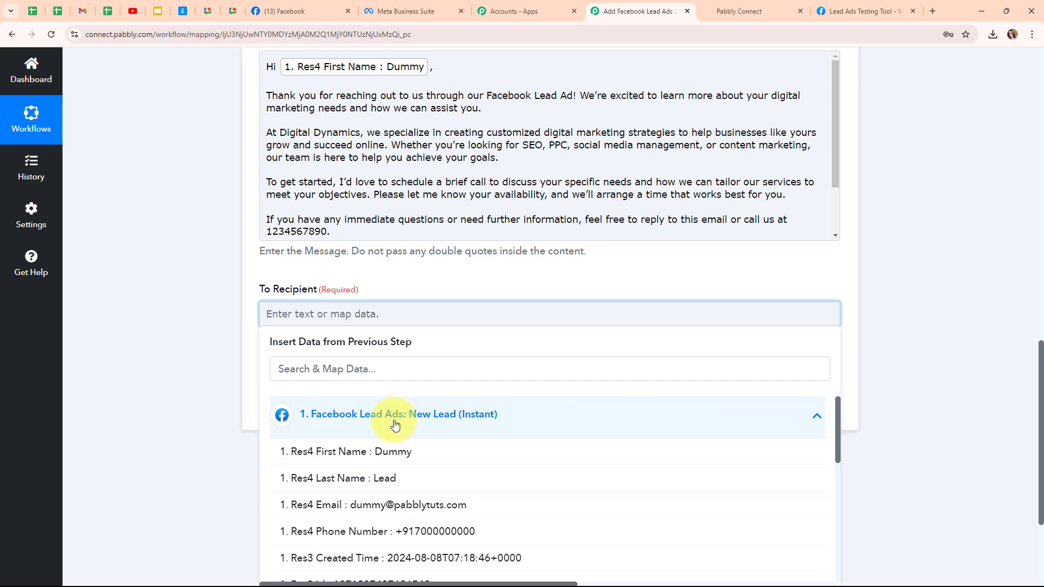
click(369, 506)
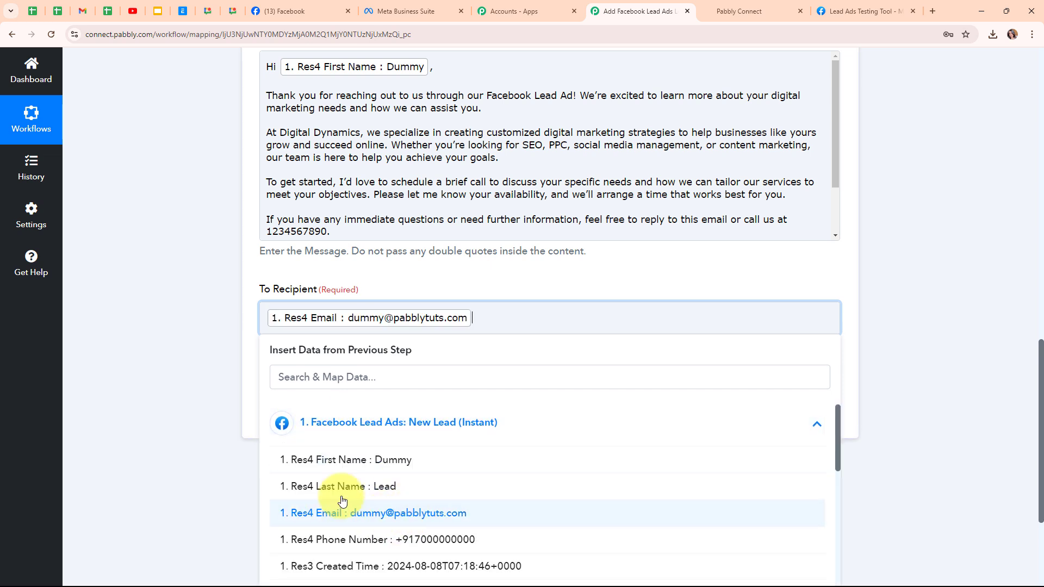
click(205, 348)
Step: Review the Send Mail fields, save them with a test request, and look over the response received
scroll(531, 366, up, 4)
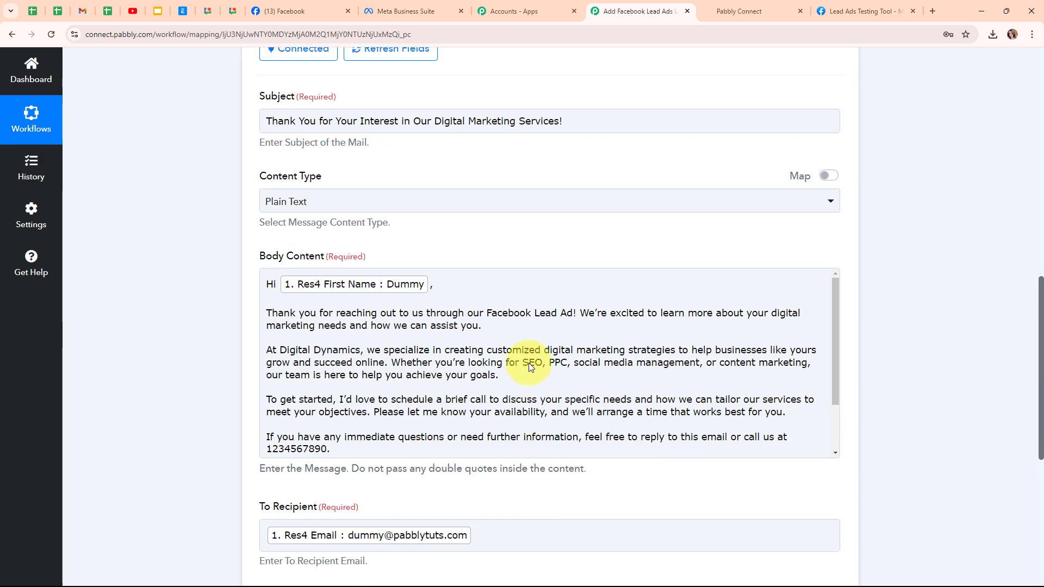
scroll(531, 368, down, 4)
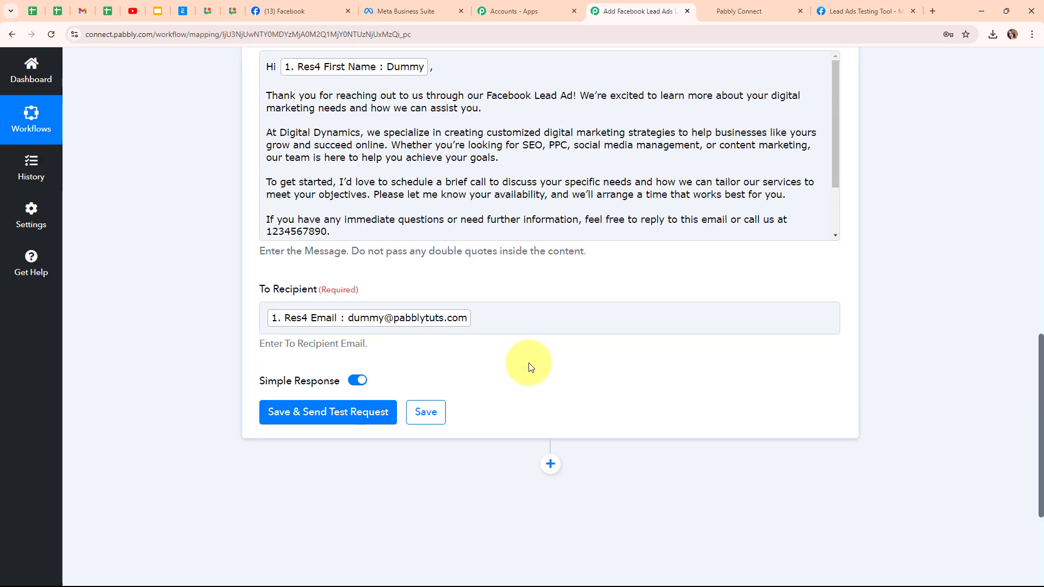
click(345, 422)
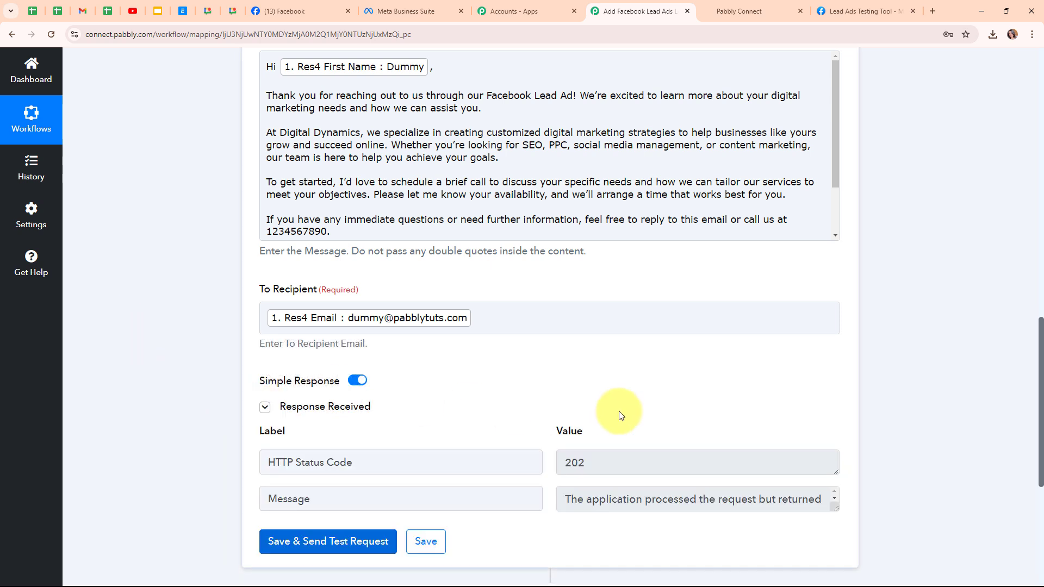
scroll(619, 413, down, 1)
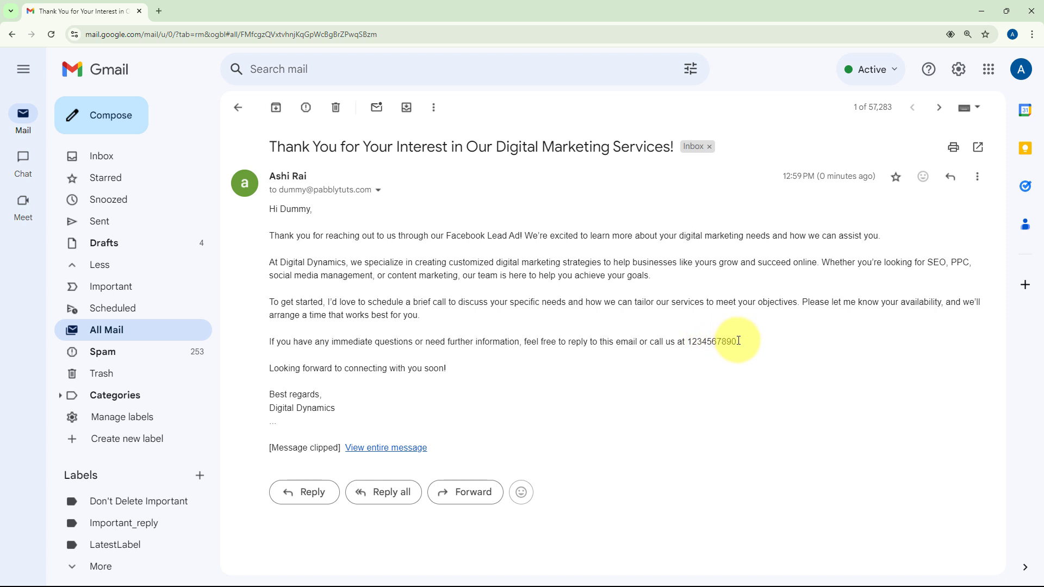
Step: Switch to Gmail, check the test thank-you email down to its contact number, and return to the Pabbly Connect workflow
drag(738, 341, 686, 342)
click(555, 401)
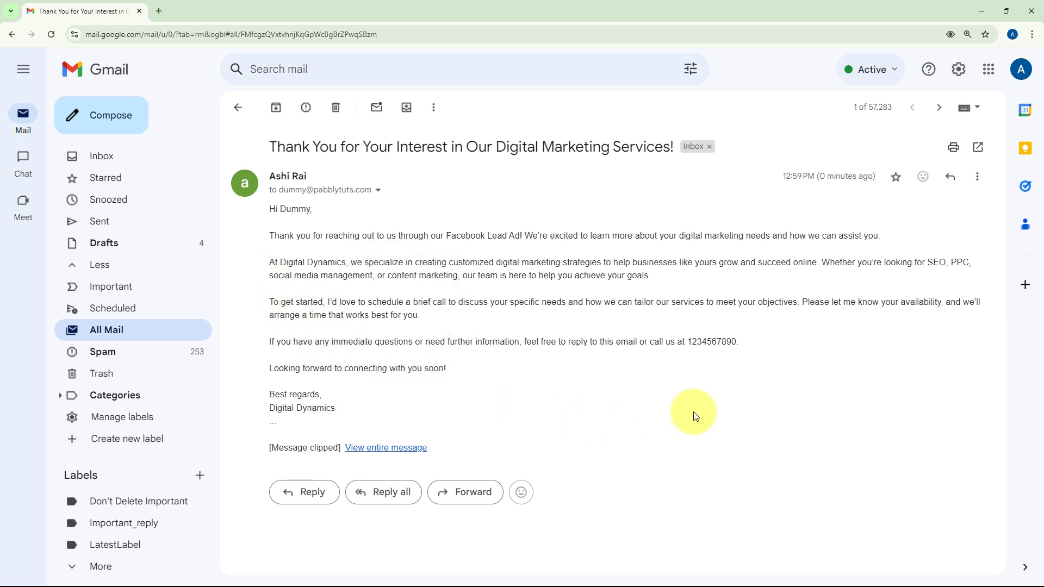
click(984, 7)
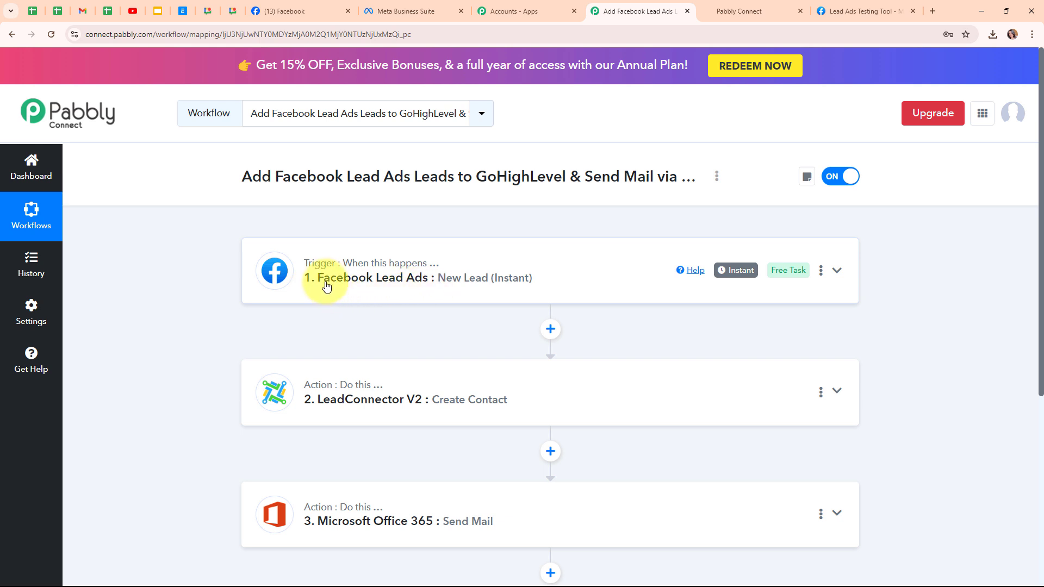
Step: Delete the existing test lead in Meta's Lead Ads Testing Tool and reload the page
click(854, 12)
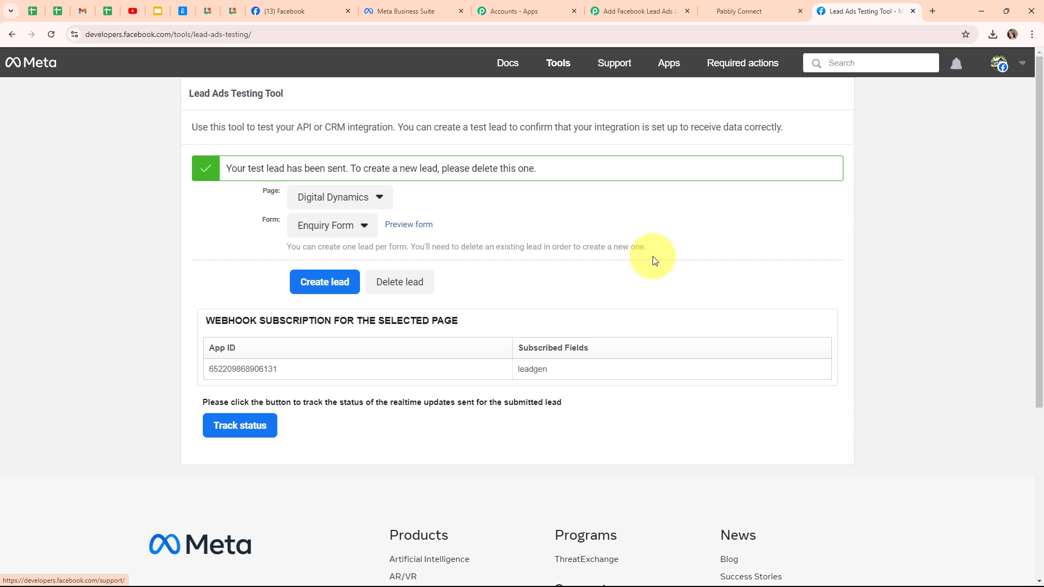
click(415, 290)
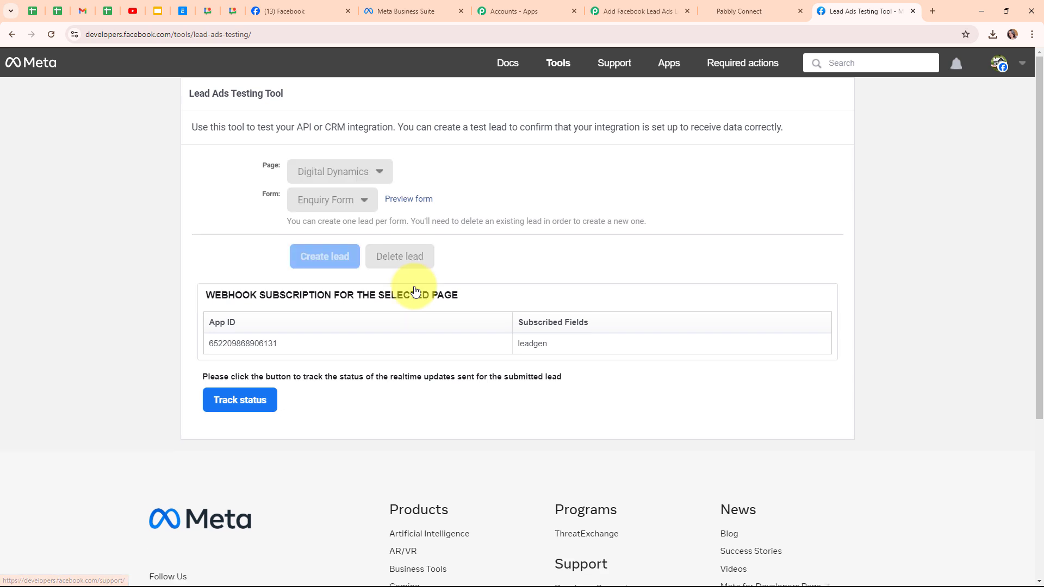
click(45, 33)
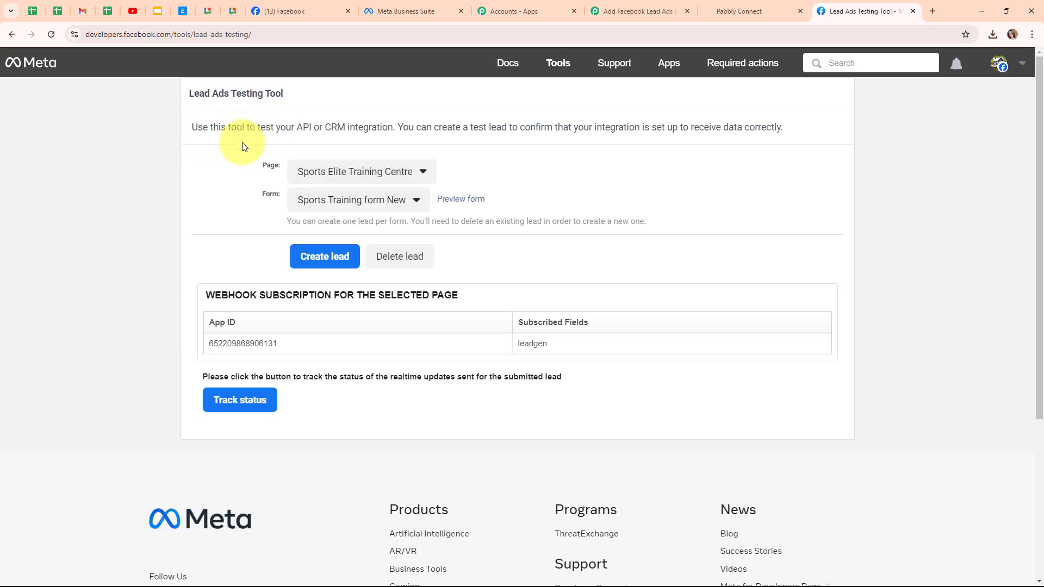
Step: Choose the Digital Dynamics page and its Enquiry Form for the new test lead
scroll(591, 278, down, 4)
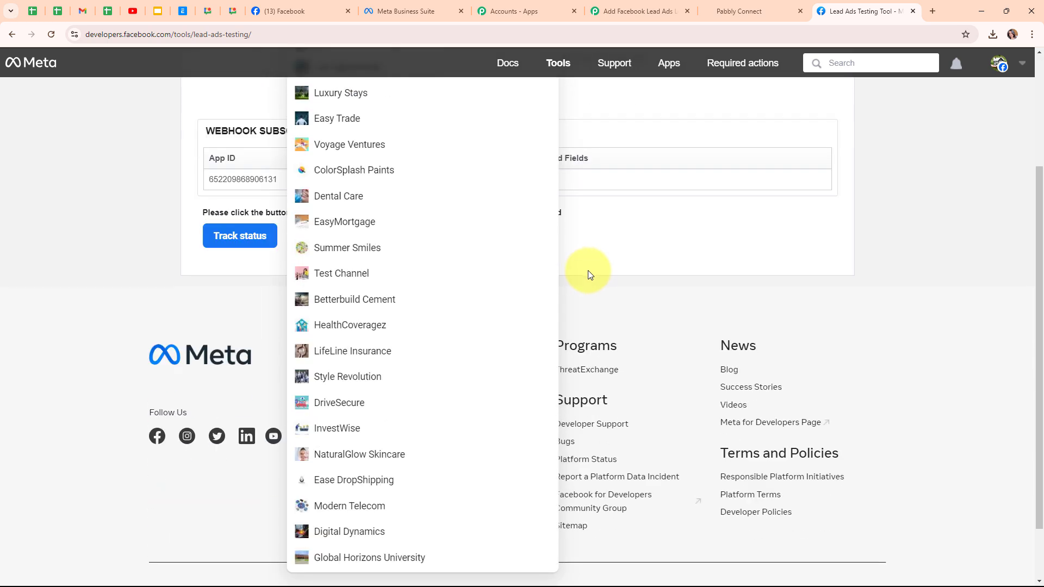
click(431, 471)
scroll(443, 326, up, 3)
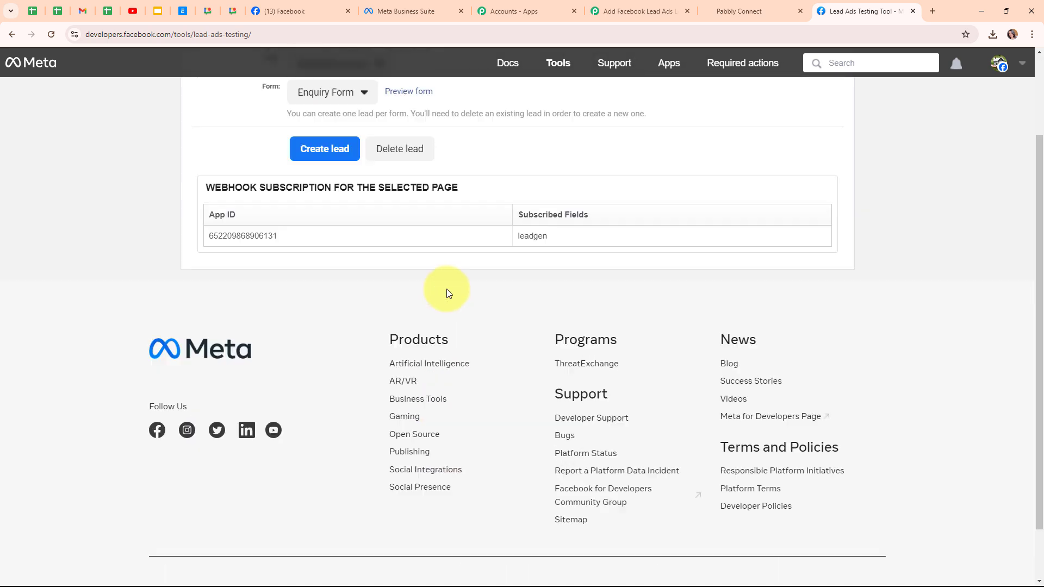
click(305, 201)
click(314, 228)
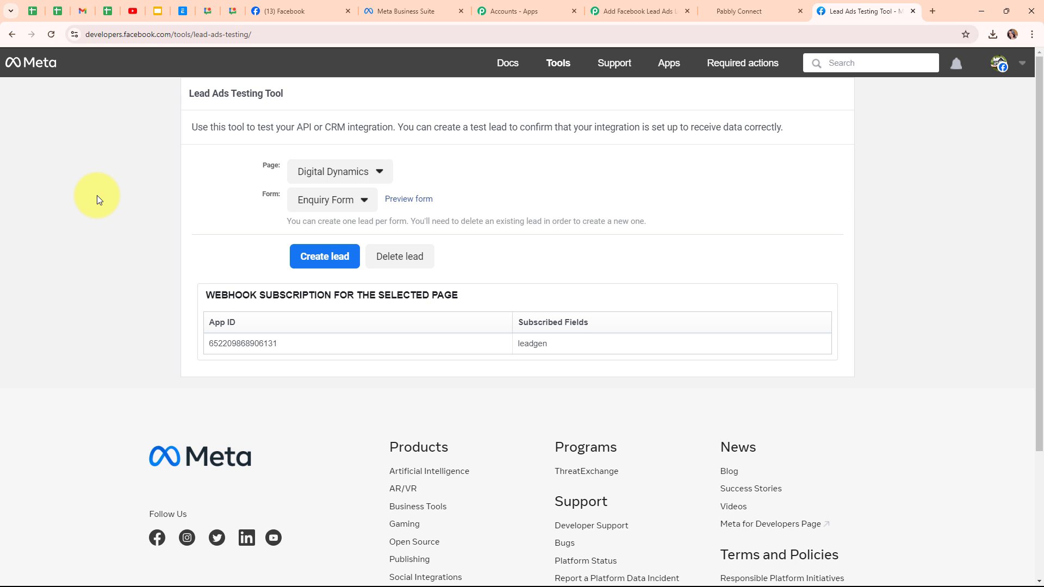
Step: Preview the Enquiry Form, fill in the lead's first name, last name, email and phone number, and submit it as a test lead
click(406, 207)
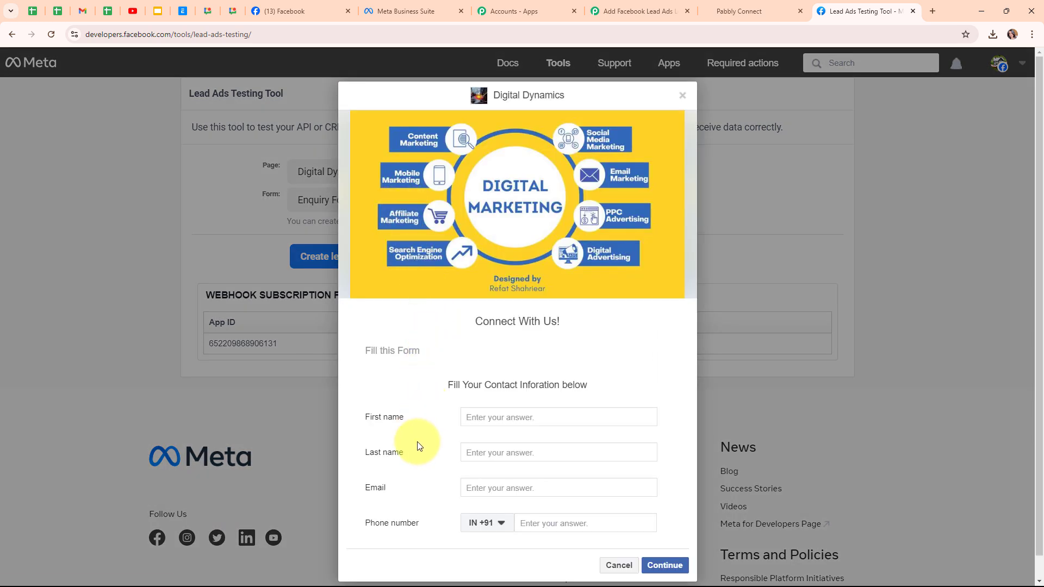
click(507, 417)
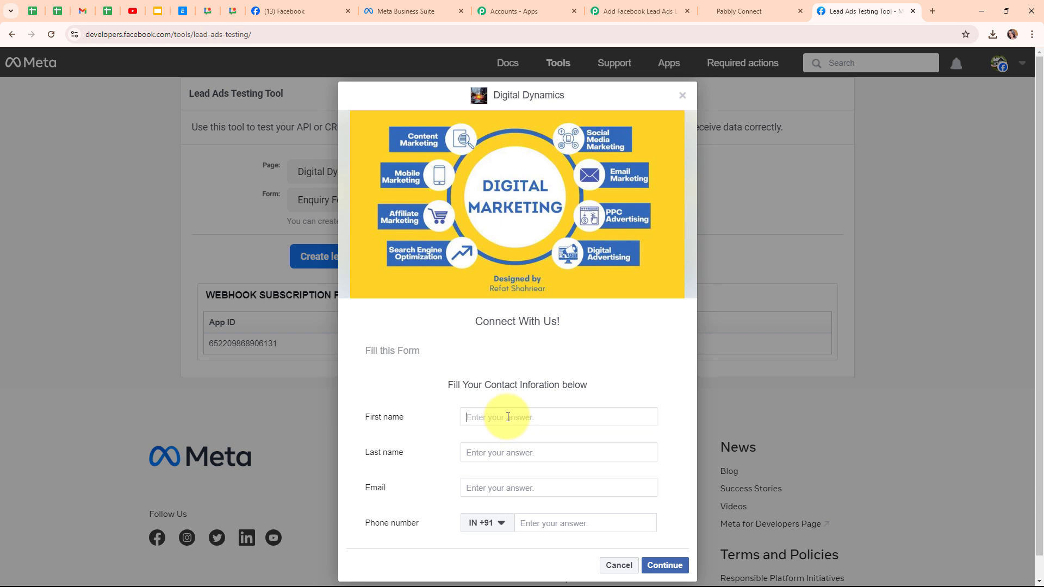
text(Test)
click(499, 448)
text(Lead)
click(500, 486)
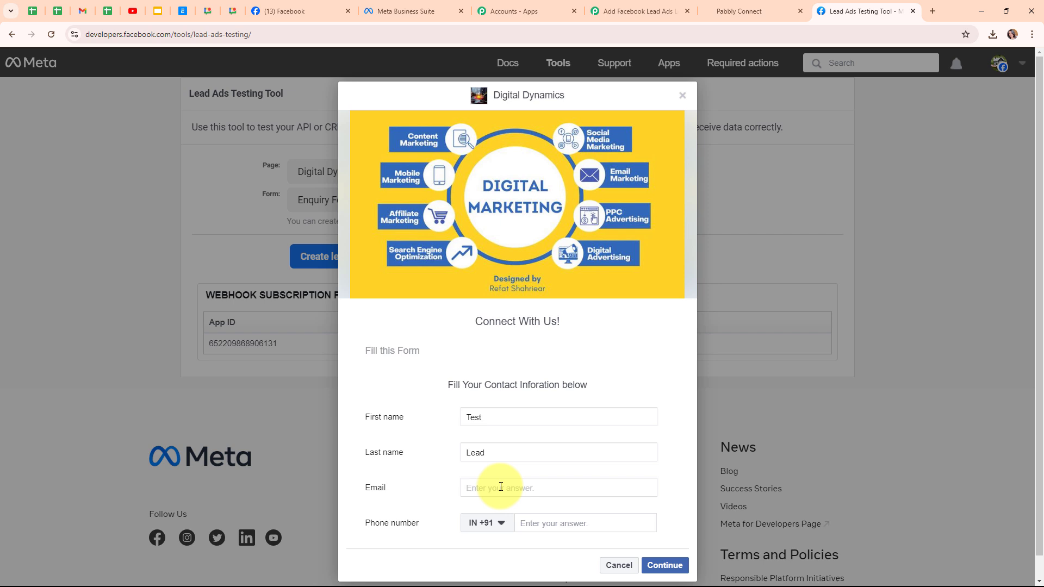
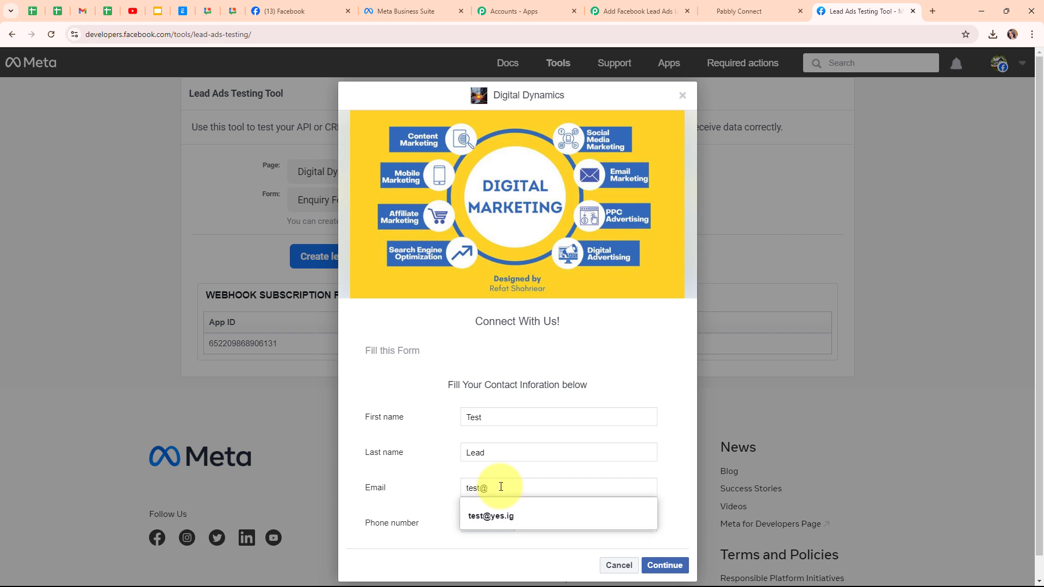
click(541, 522)
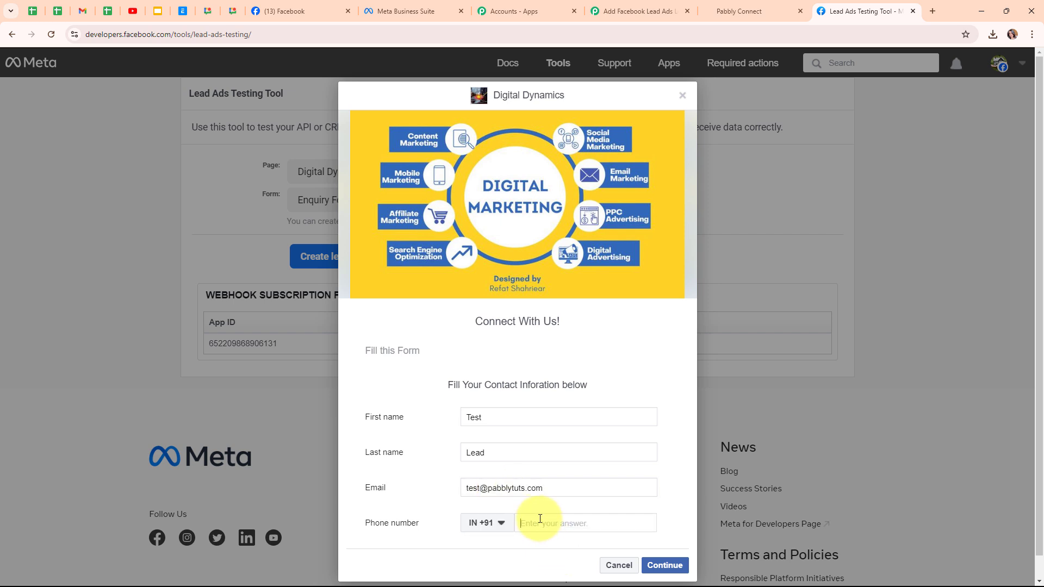
text(80000 00000)
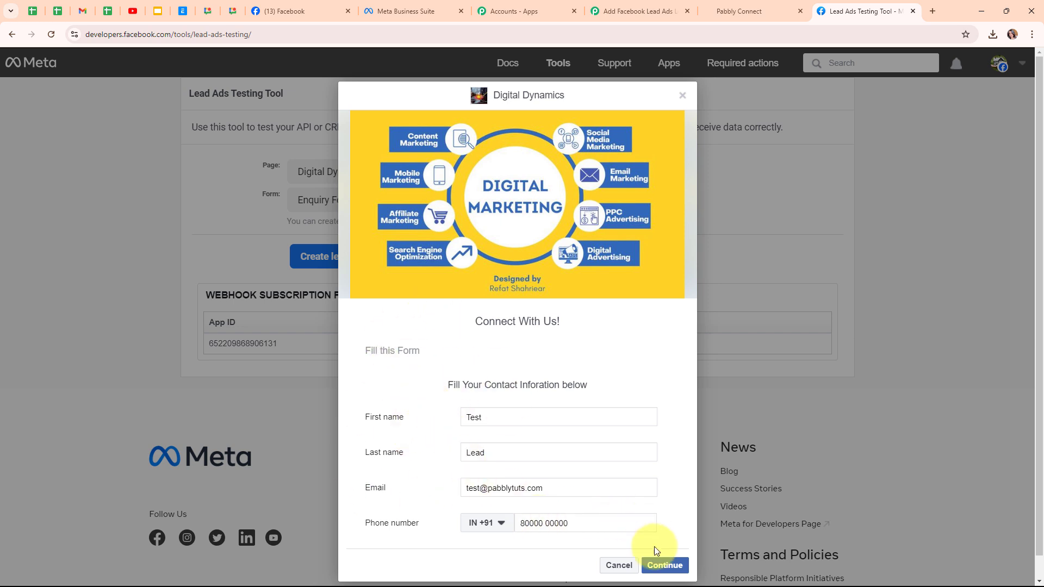
click(662, 564)
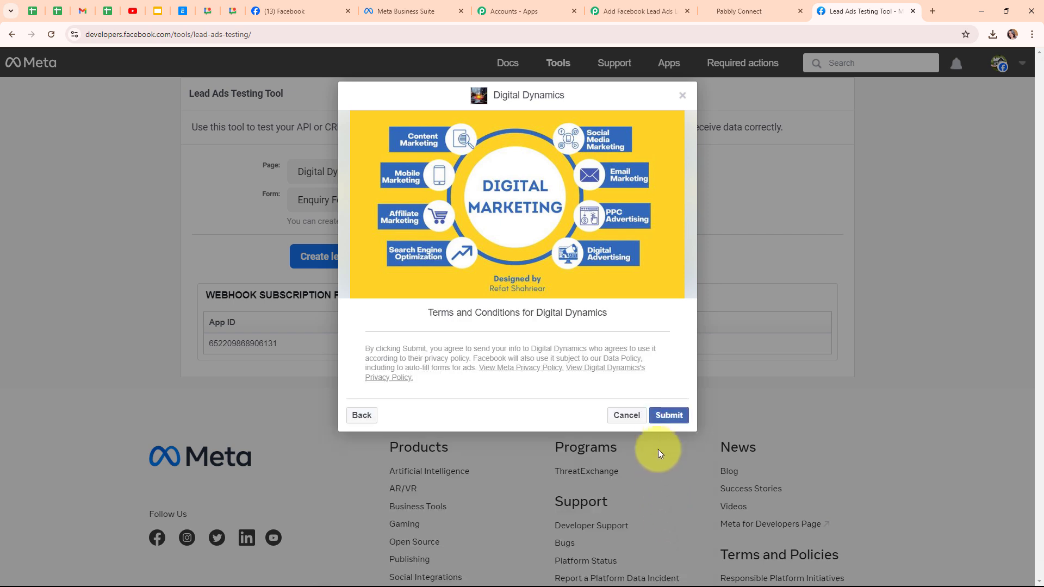
click(689, 94)
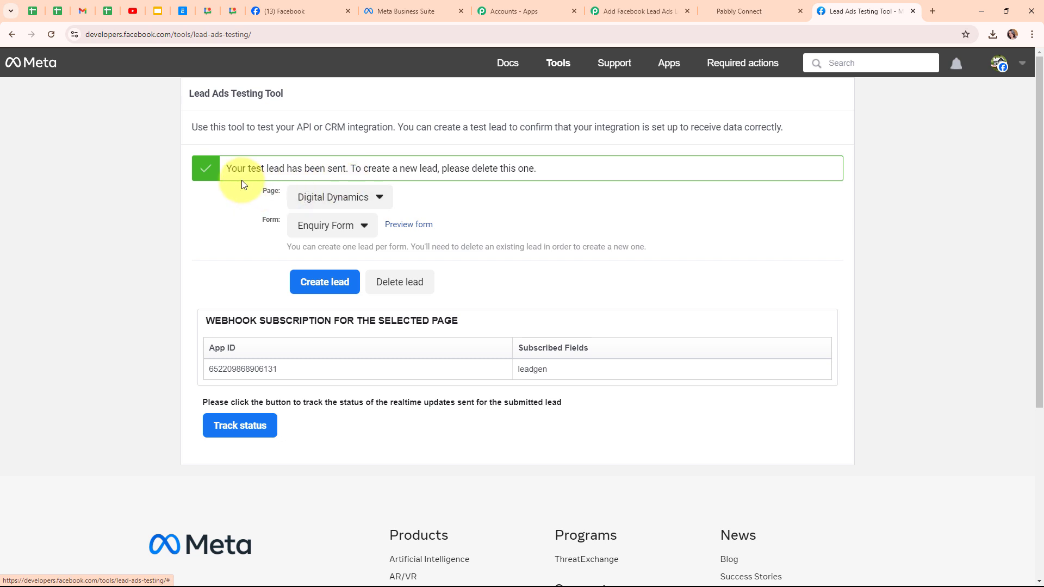
Step: Check the refreshed GoHighLevel contacts for the new test lead and Gmail for its thank-you email, ending back in the Pabbly Connect workflow
click(759, 10)
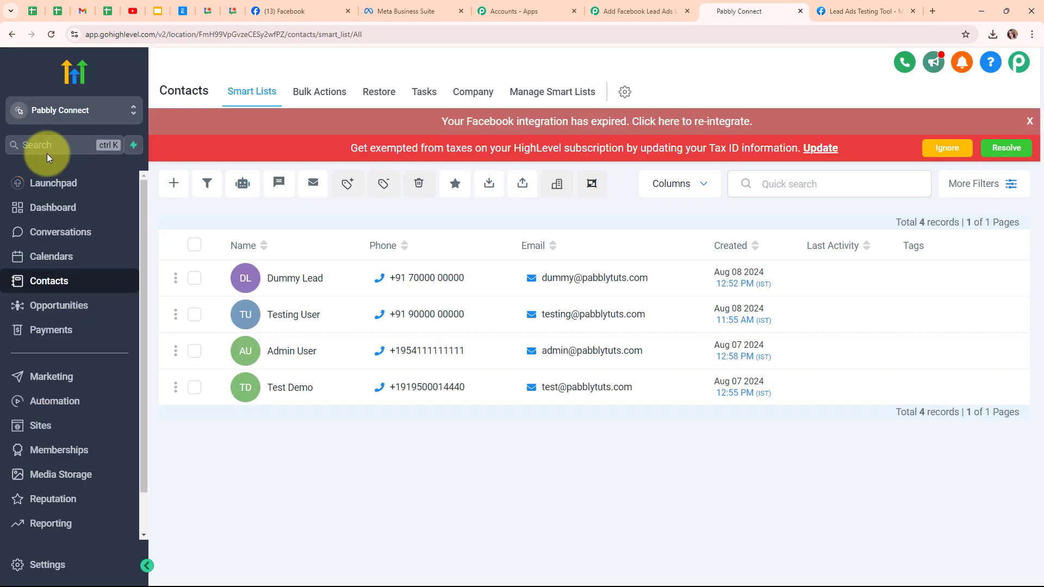
click(49, 35)
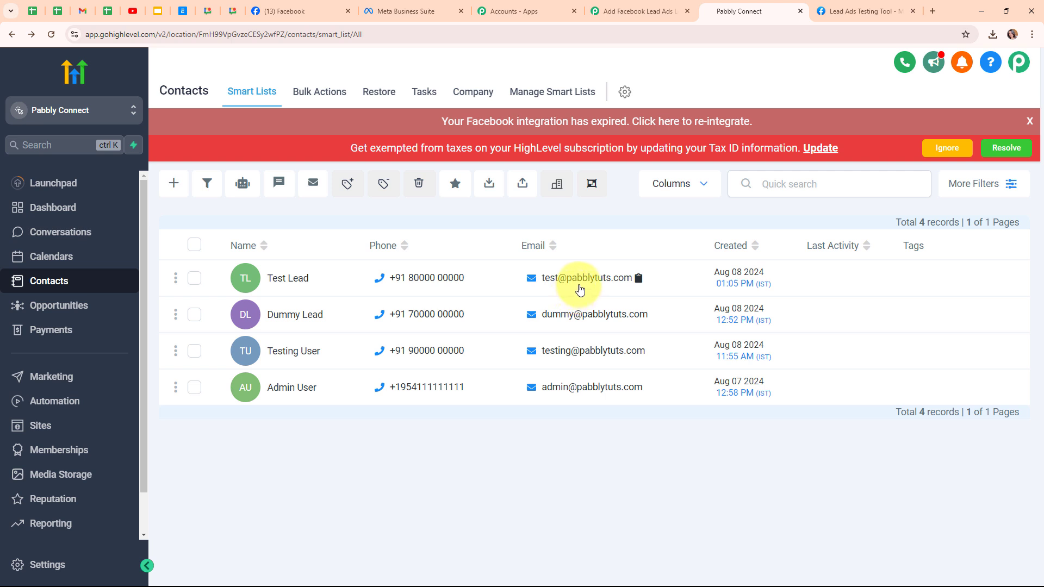
key(alt+Tab)
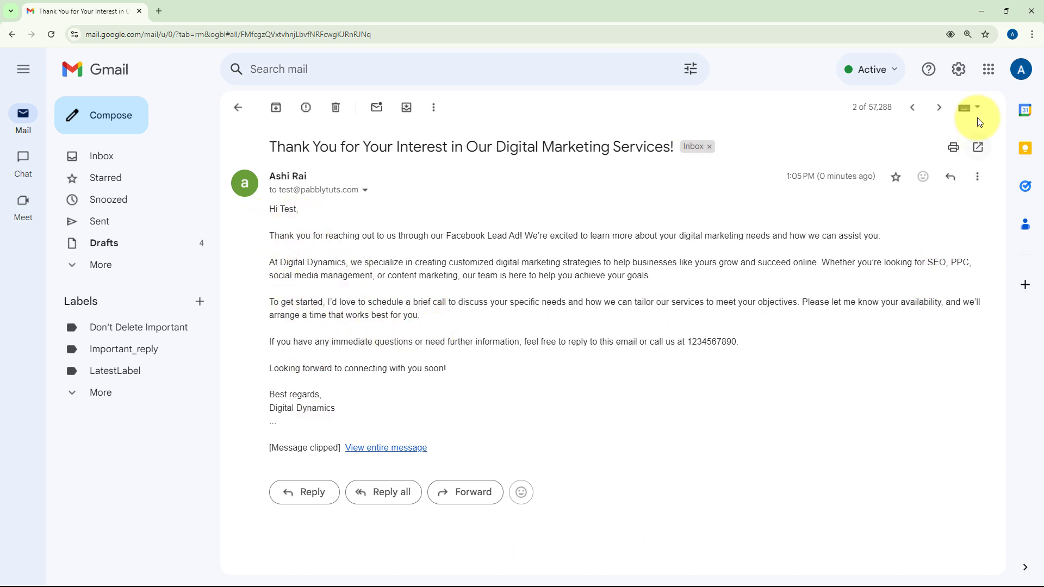
click(973, 12)
click(639, 11)
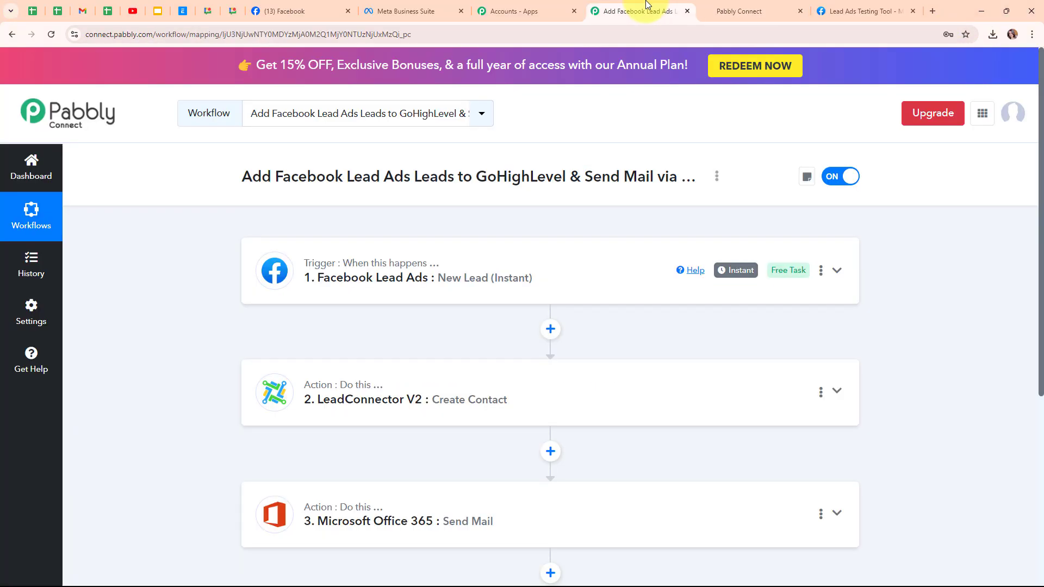